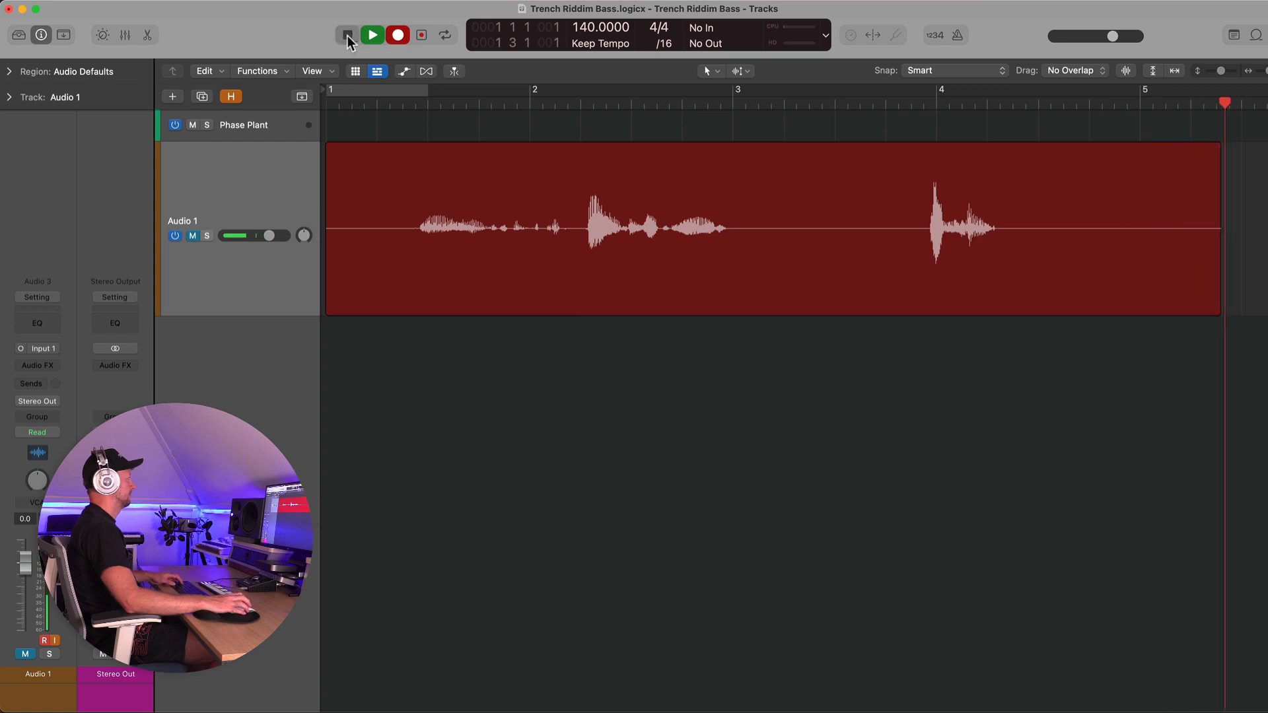
Stop playback and, with the Marquee tool, trim the audio region down to a short slice starting at bar 4
{"action": "left_click", "coordinate": [348, 35]}
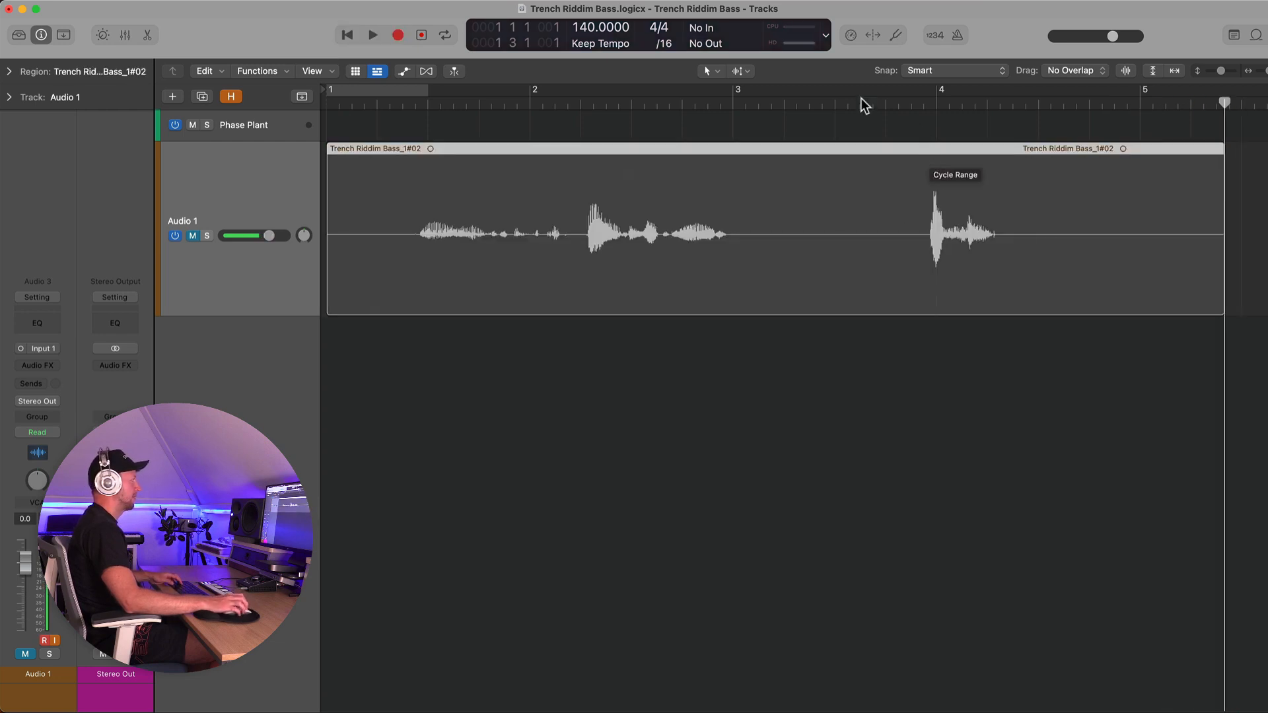
{"action": "left_click", "coordinate": [747, 70]}
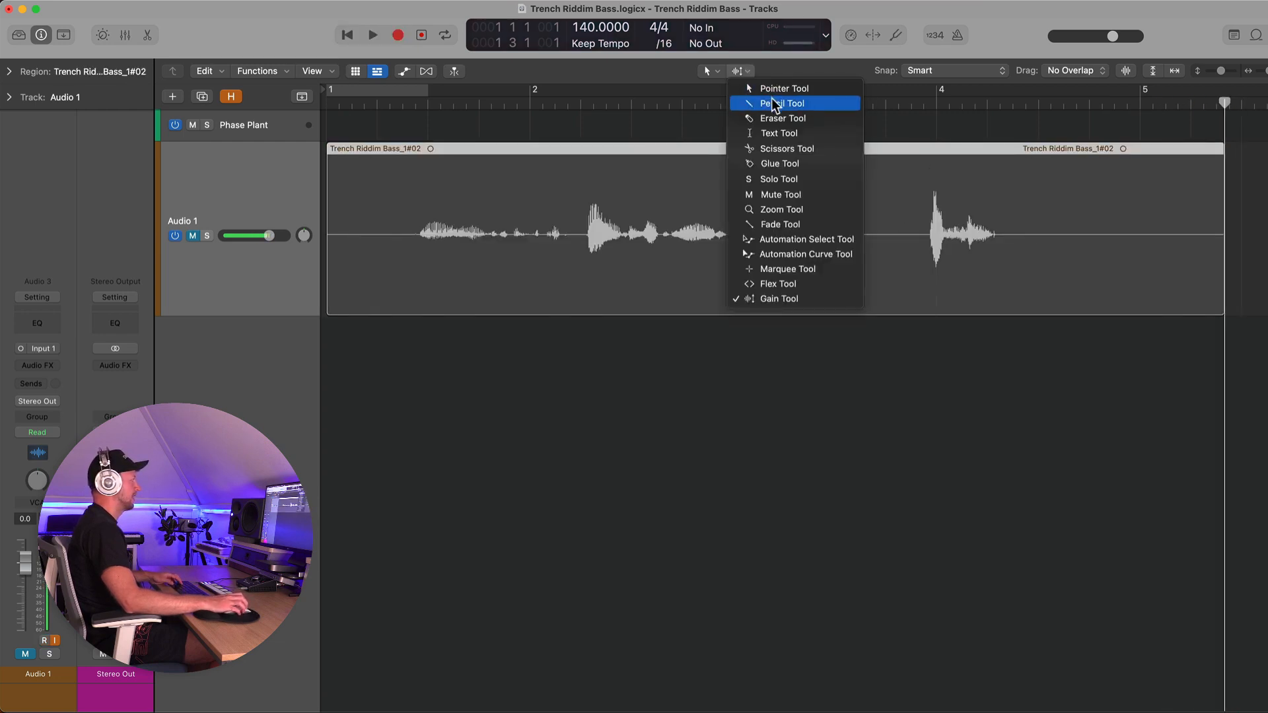
{"action": "left_click", "coordinate": [787, 269]}
{"action": "left_click", "coordinate": [930, 235]}
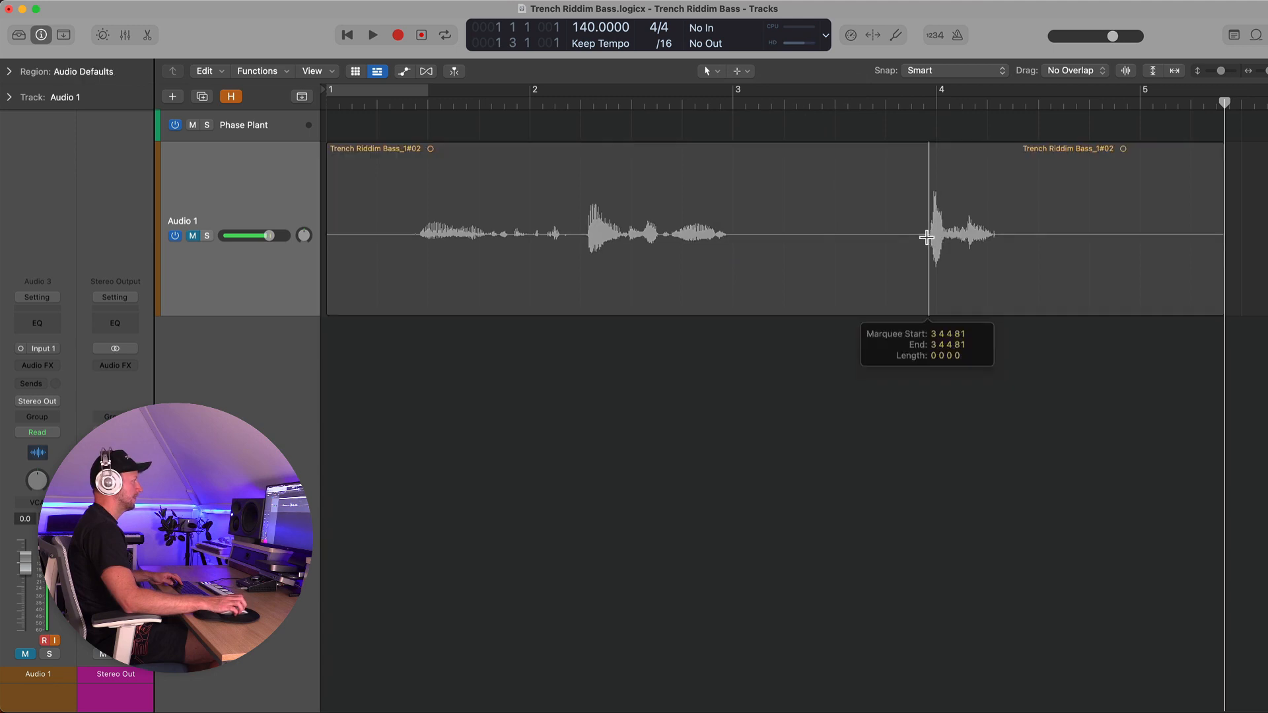
{"action": "left_click", "coordinate": [1007, 236]}
{"action": "key", "text": "Delete"}
{"action": "left_click", "coordinate": [897, 205]}
{"action": "key", "text": "Delete"}
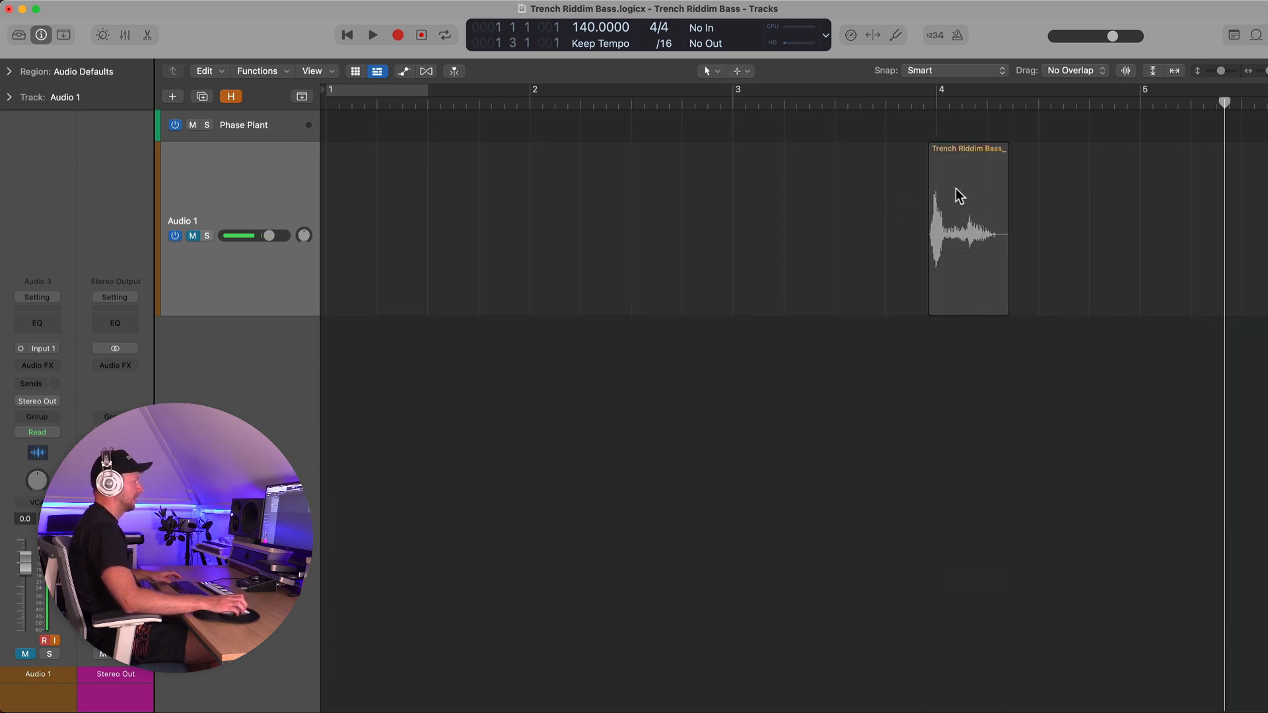
Split the remaining slice into two regions at about 4 1 3 91
{"action": "key", "text": "super+Right"}
{"action": "key", "text": "super+Right"}
{"action": "scroll", "coordinate": [956, 191], "scroll_direction": "left", "scroll_amount": 5}
{"action": "left_click", "coordinate": [837, 243], "text": "super"}
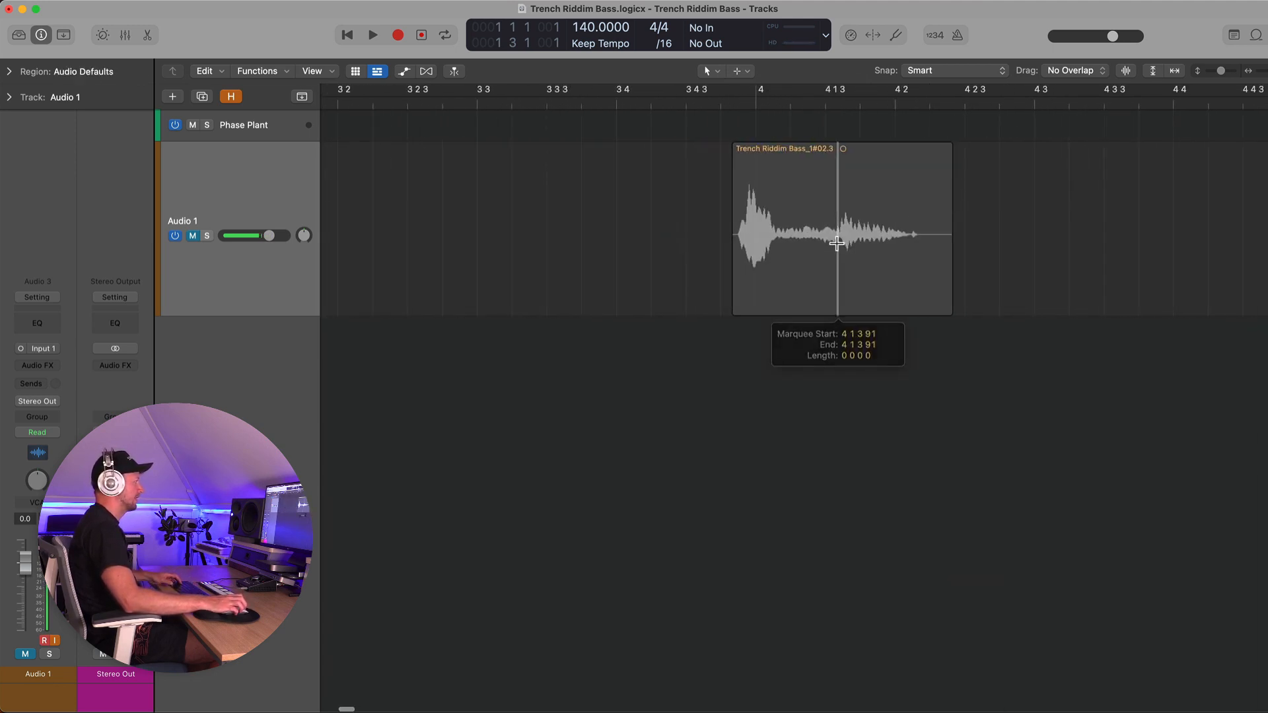
{"action": "left_click", "coordinate": [836, 243]}
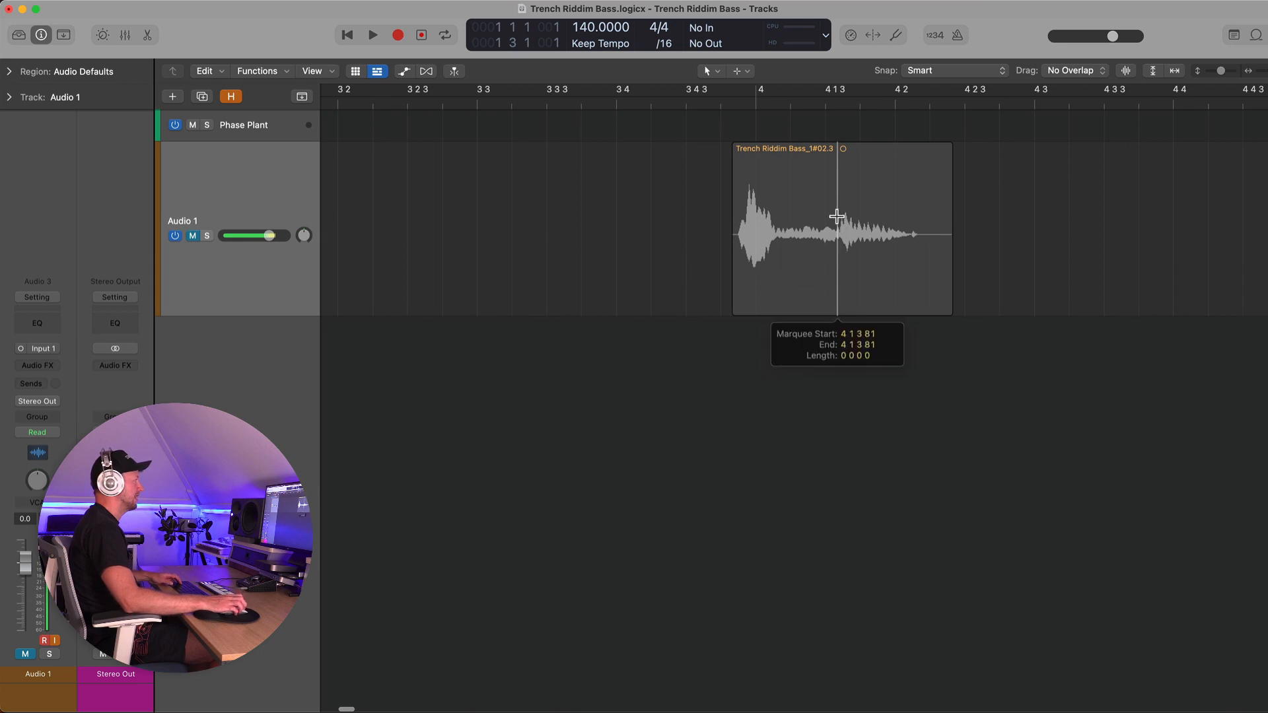
Raise the volume of the second slice using the Gain tool
{"action": "left_click", "coordinate": [193, 236]}
{"action": "left_click", "coordinate": [742, 71]}
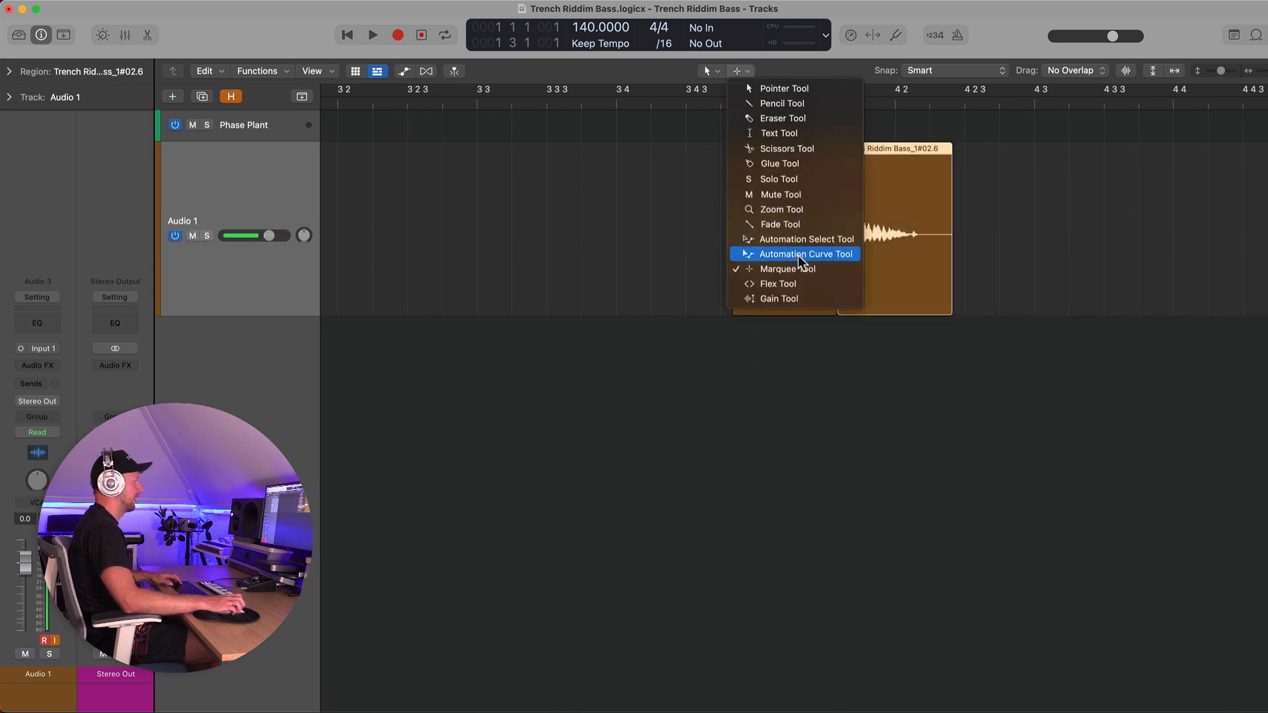
{"action": "left_click", "coordinate": [799, 301]}
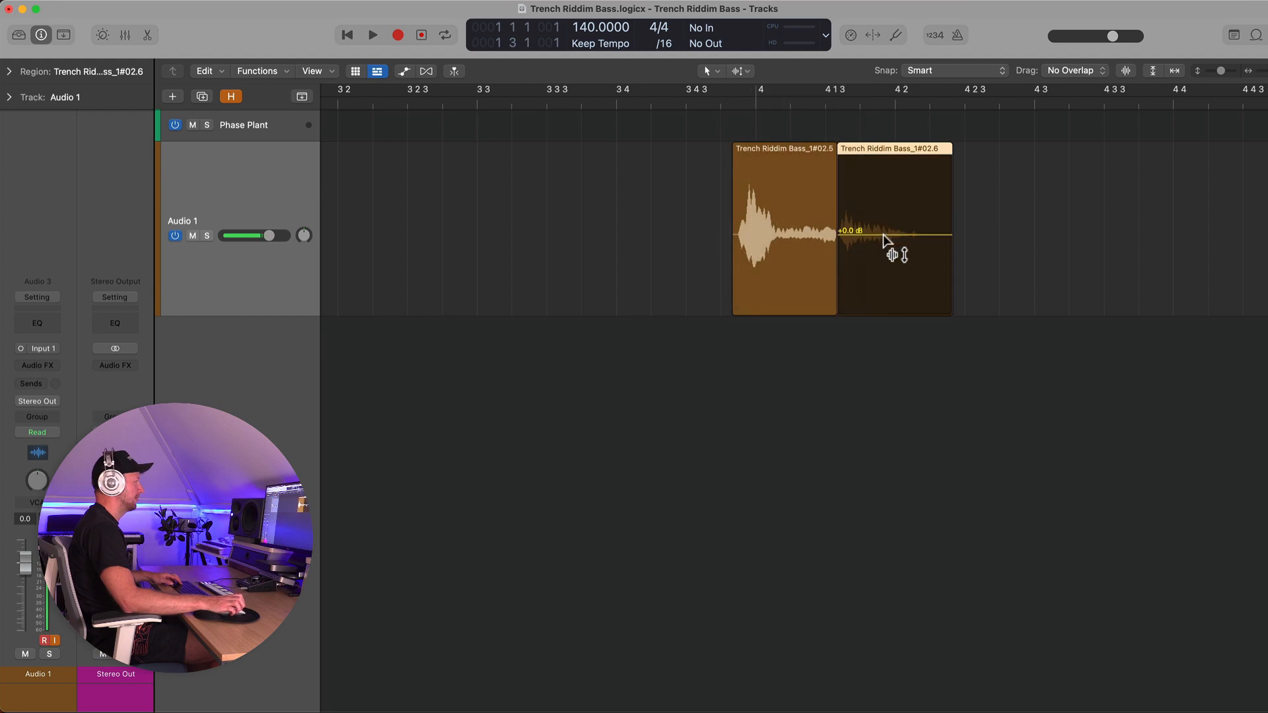
{"action": "left_click_drag", "start_coordinate": [886, 216], "coordinate": [889, 185]}
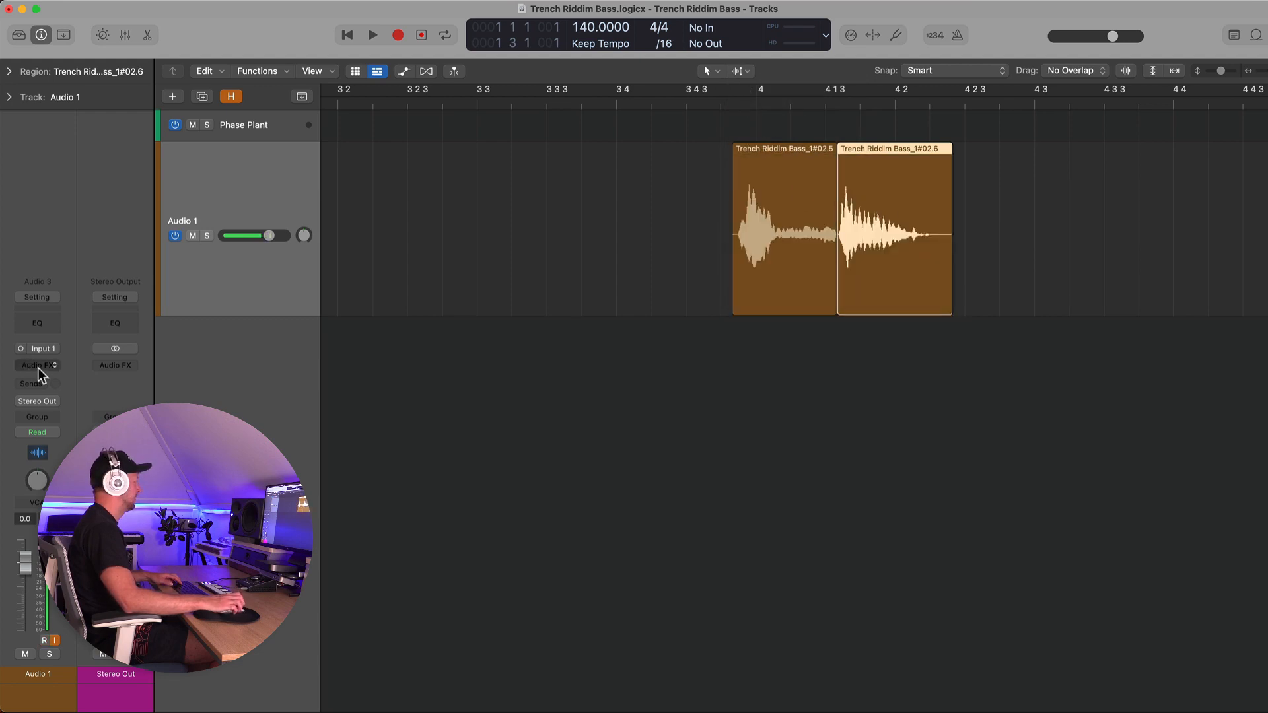
Insert a Channel EQ on Audio 1 and enable its high-pass filter at 218 Hz, then close it
{"action": "double_click", "coordinate": [45, 327]}
{"action": "left_click", "coordinate": [447, 242]}
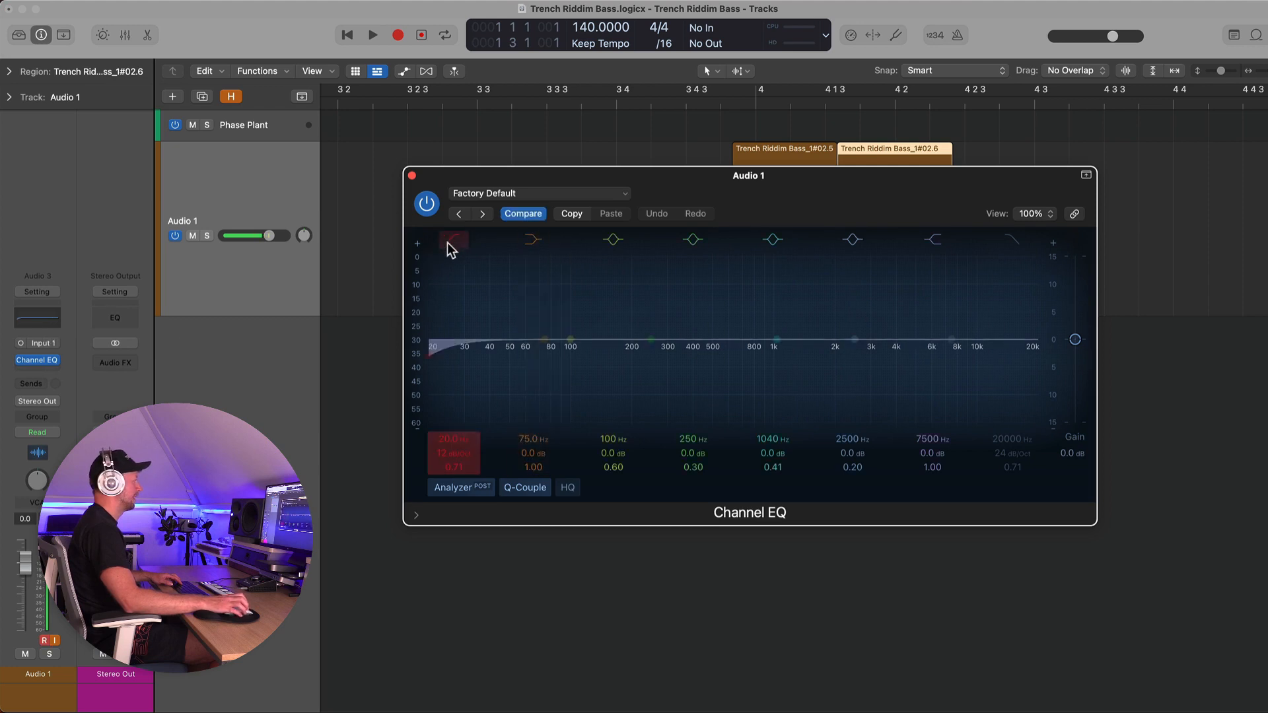
{"action": "left_click_drag", "start_coordinate": [449, 442], "coordinate": [449, 402]}
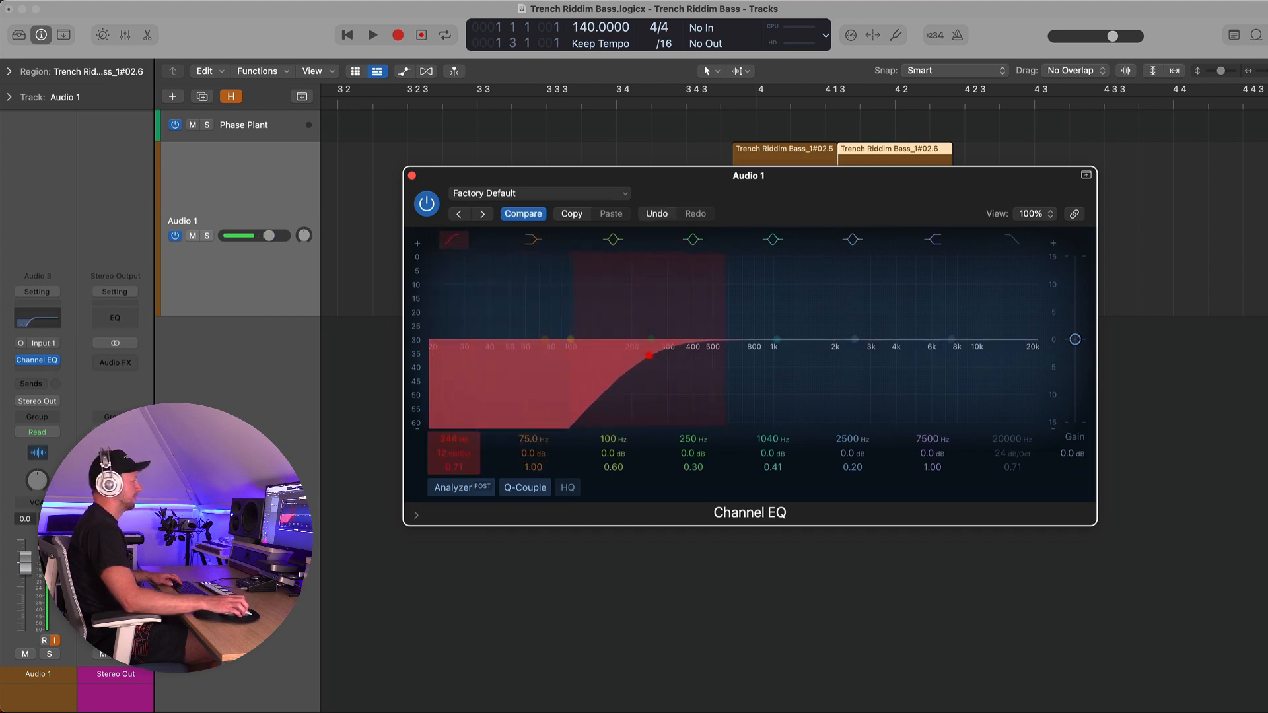
{"action": "left_click", "coordinate": [412, 176]}
Bounce both slices in place to a new track named GONZO
{"action": "left_click", "coordinate": [792, 161], "text": "shift"}
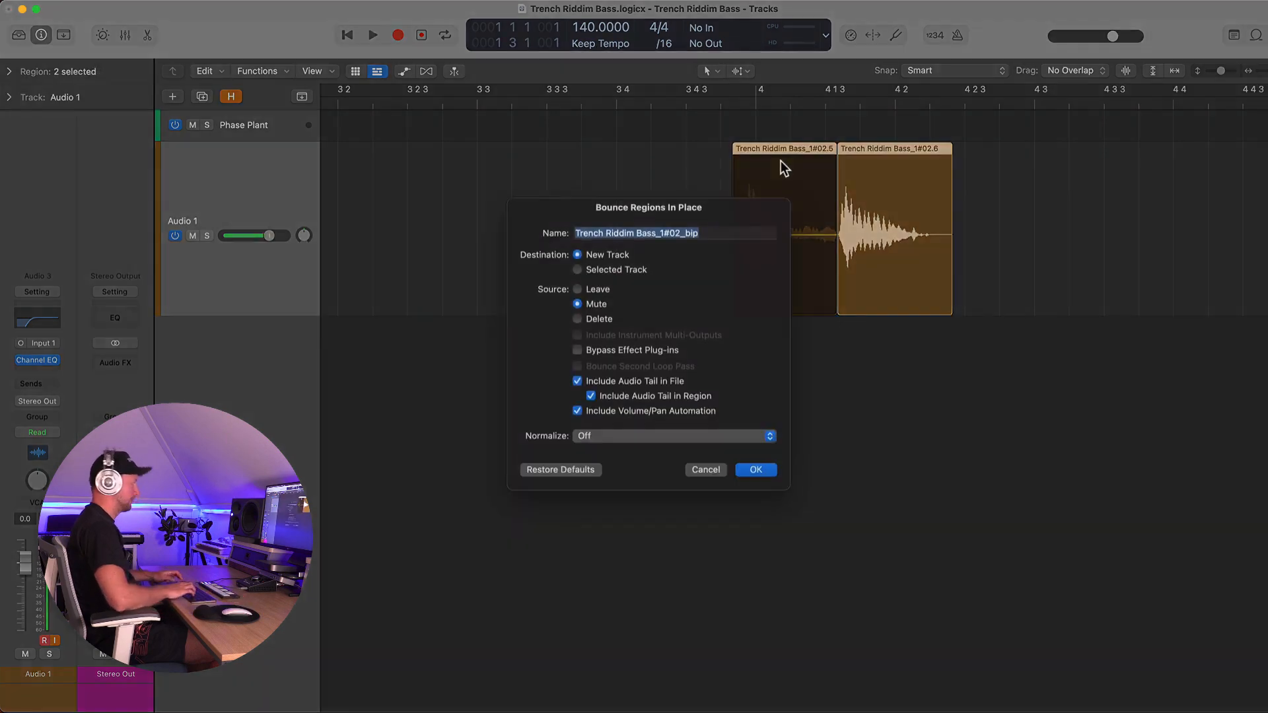
{"action": "key", "text": "ctrl+b"}
{"action": "type", "text": "GONZO"}
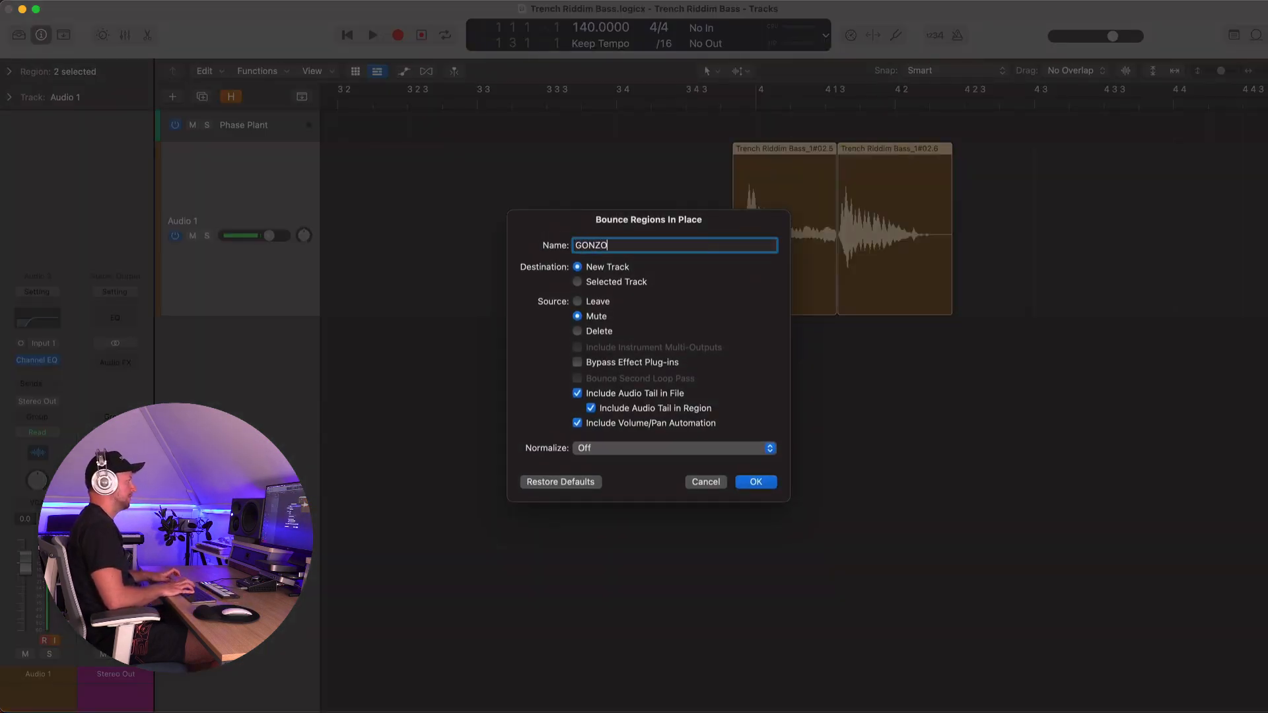
{"action": "key", "text": "Return"}
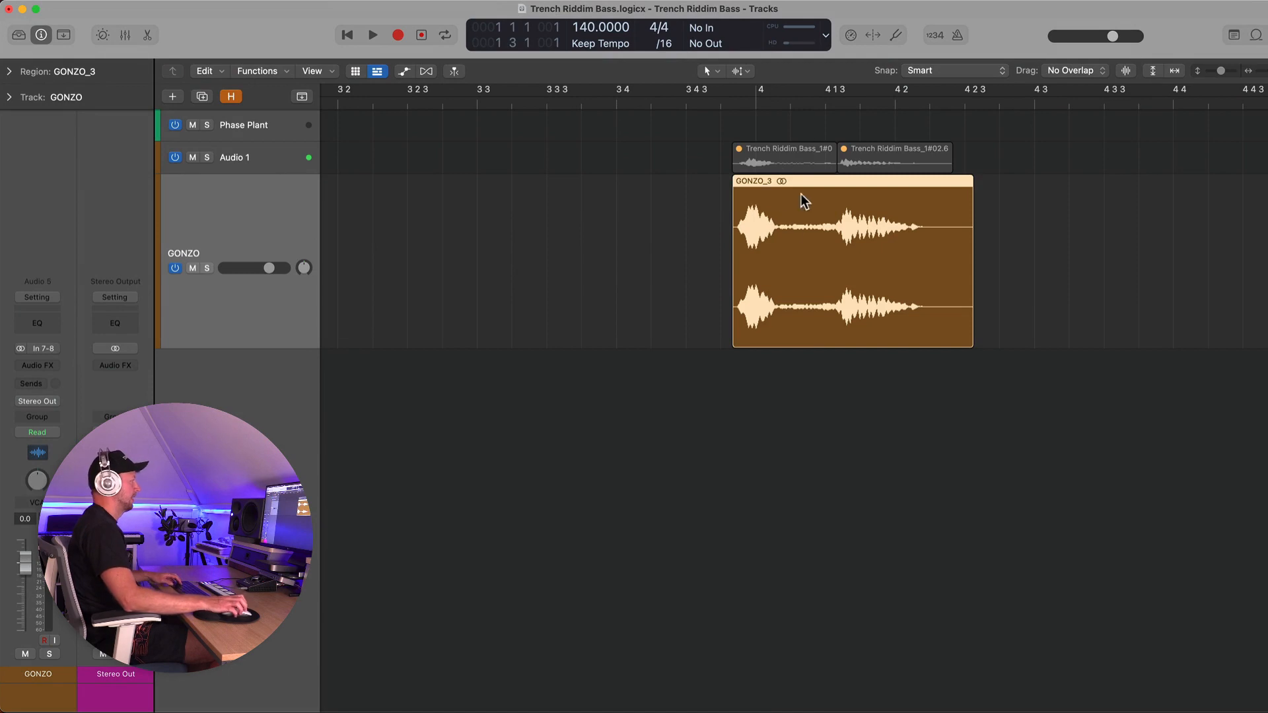
Export the bounced region as Gonzo.wav into the User Wavetables folder
{"action": "right_click", "coordinate": [738, 180]}
{"action": "left_click", "coordinate": [831, 184]}
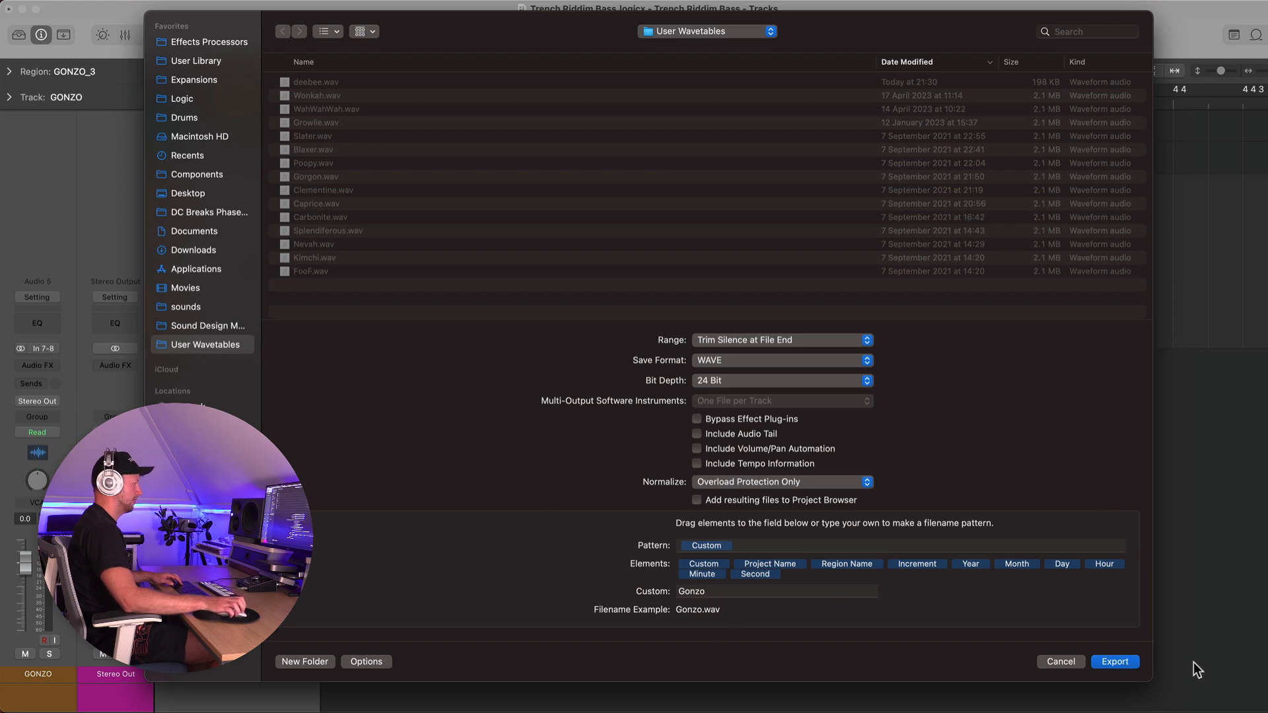
{"action": "left_click", "coordinate": [1116, 661]}
Delete the bounced GONZO region from the arrangement
{"action": "left_click", "coordinate": [656, 198]}
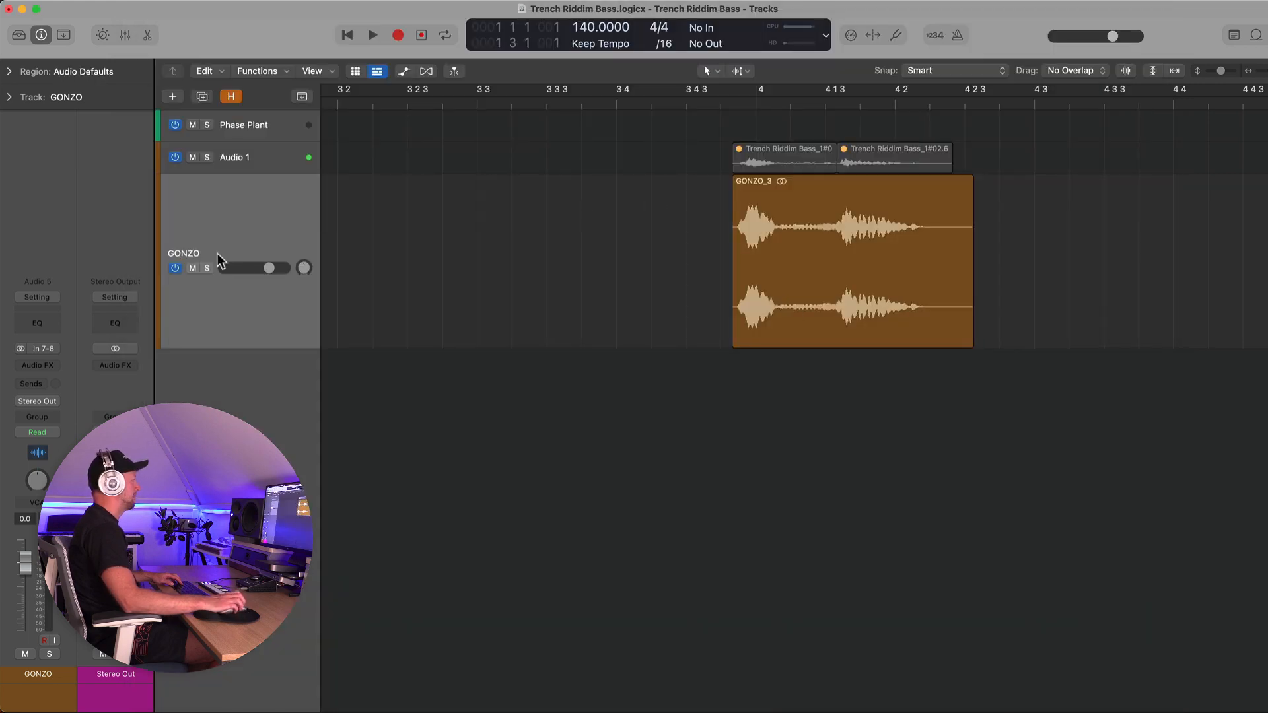
{"action": "left_click", "coordinate": [223, 213]}
{"action": "key", "text": "Delete"}
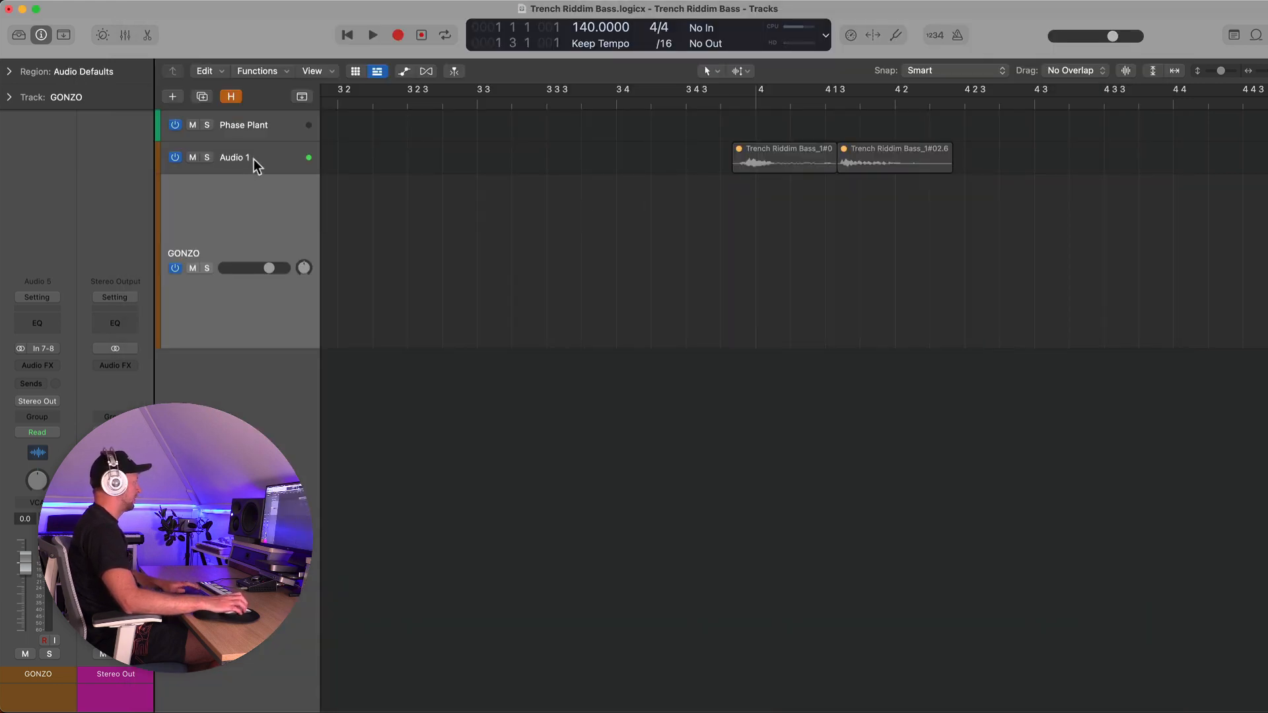
Delete the Audio 1 and GONZO tracks, leaving only the Phase Plant track
{"action": "left_click", "coordinate": [254, 159]}
{"action": "key", "text": "Delete"}
{"action": "key", "text": "Return"}
{"action": "key", "text": "super+BackSpace"}
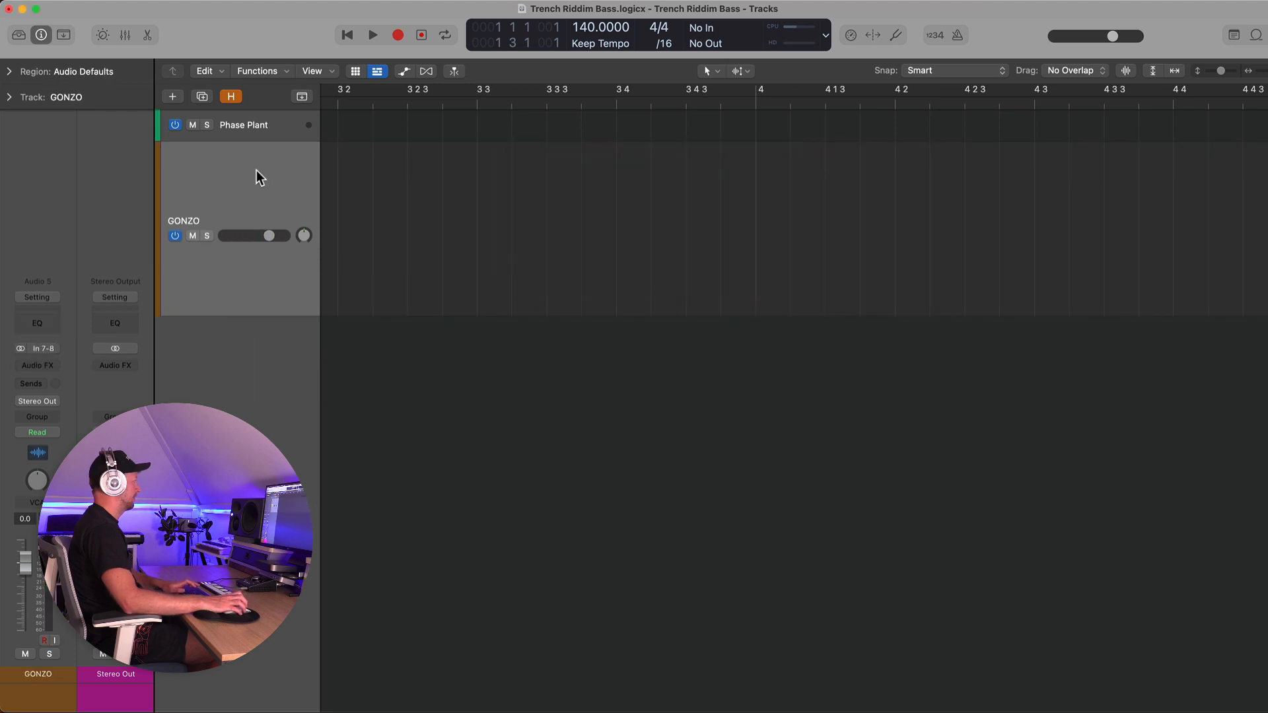
{"action": "key", "text": "super+BackSpace"}
Open Phase Plant and add an LFO modulator with a Ramp Up shape
{"action": "left_click", "coordinate": [37, 348]}
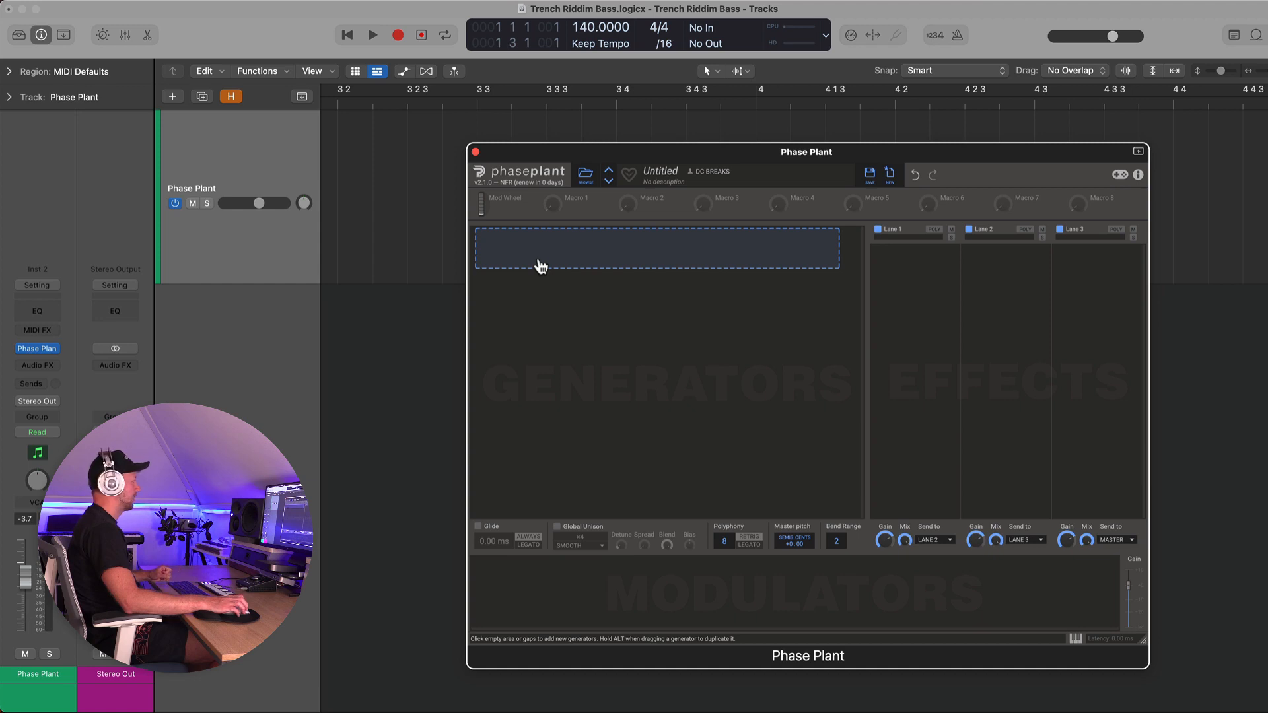
{"action": "left_click", "coordinate": [521, 572]}
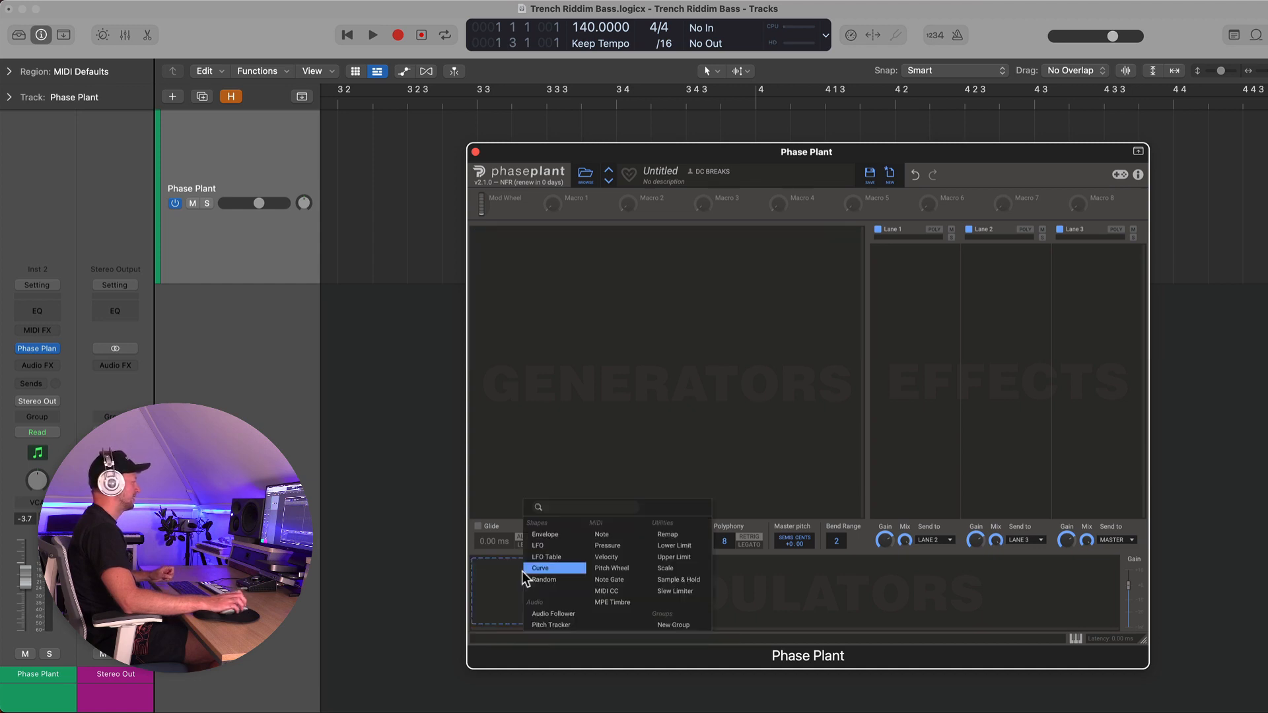
{"action": "left_click", "coordinate": [545, 545]}
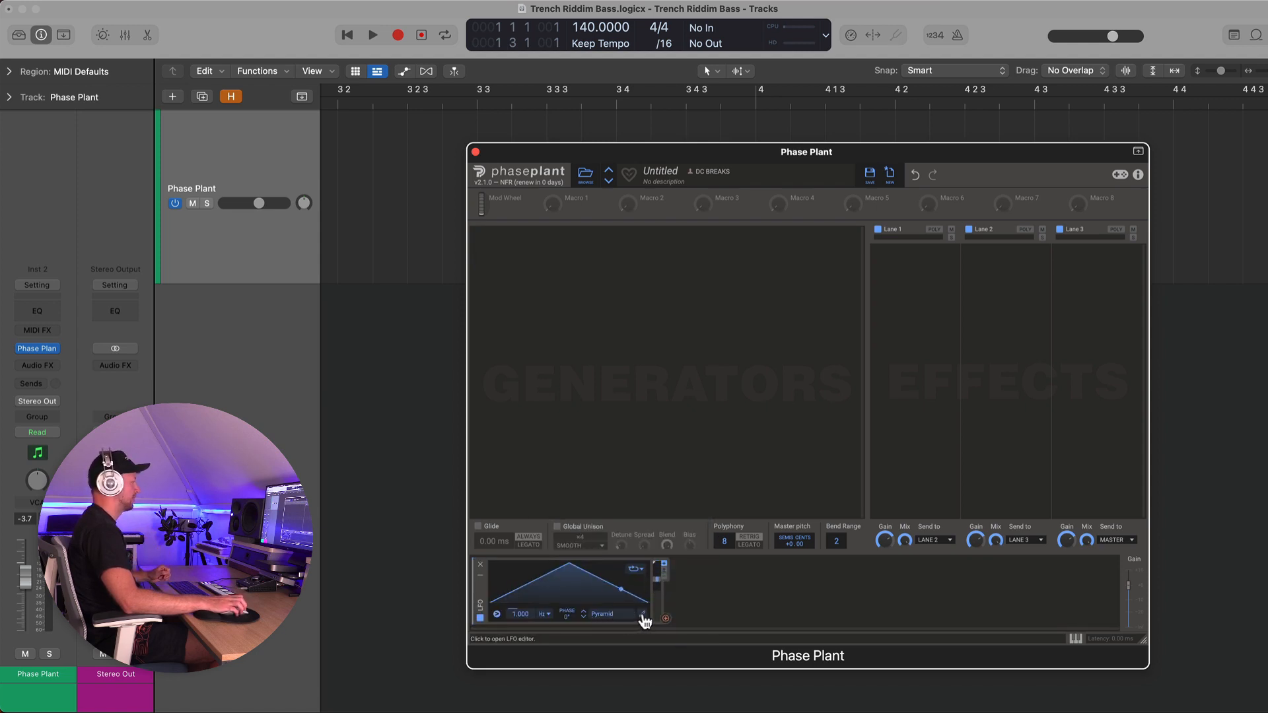
{"action": "left_click", "coordinate": [584, 616]}
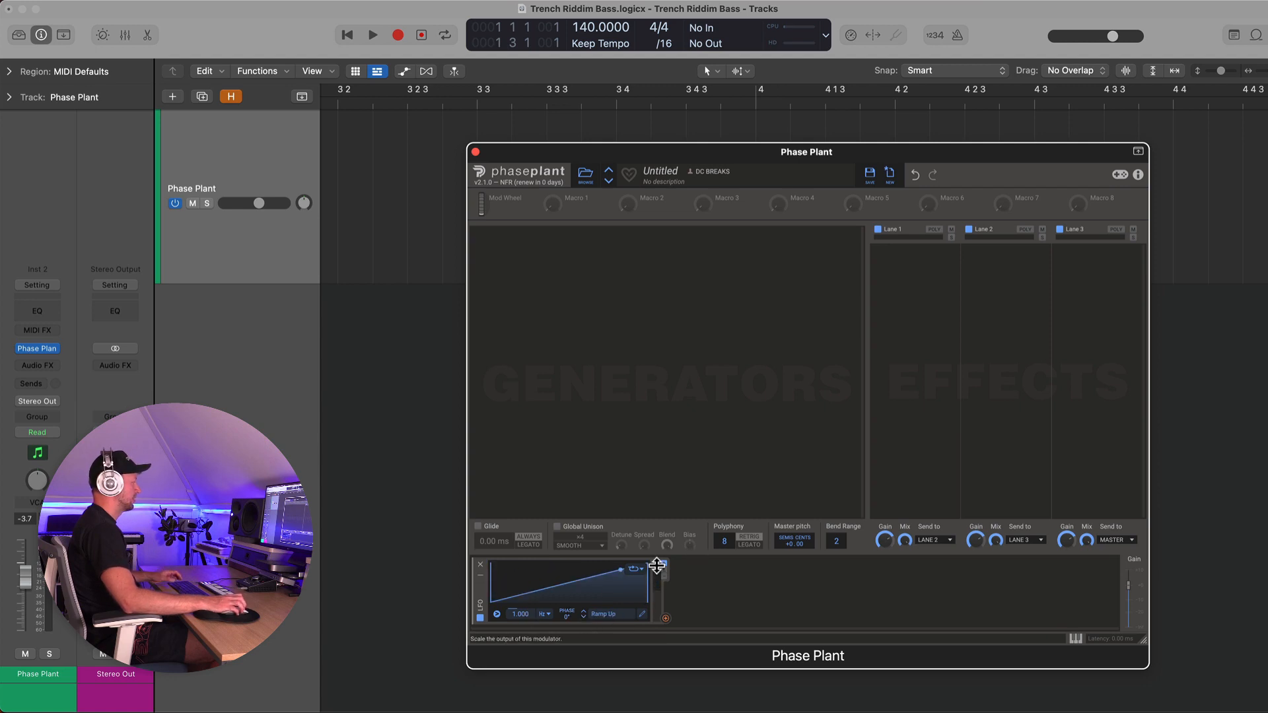
Add a Wavetable generator and assign the LFO to modulate its frame position
{"action": "left_click", "coordinate": [549, 255]}
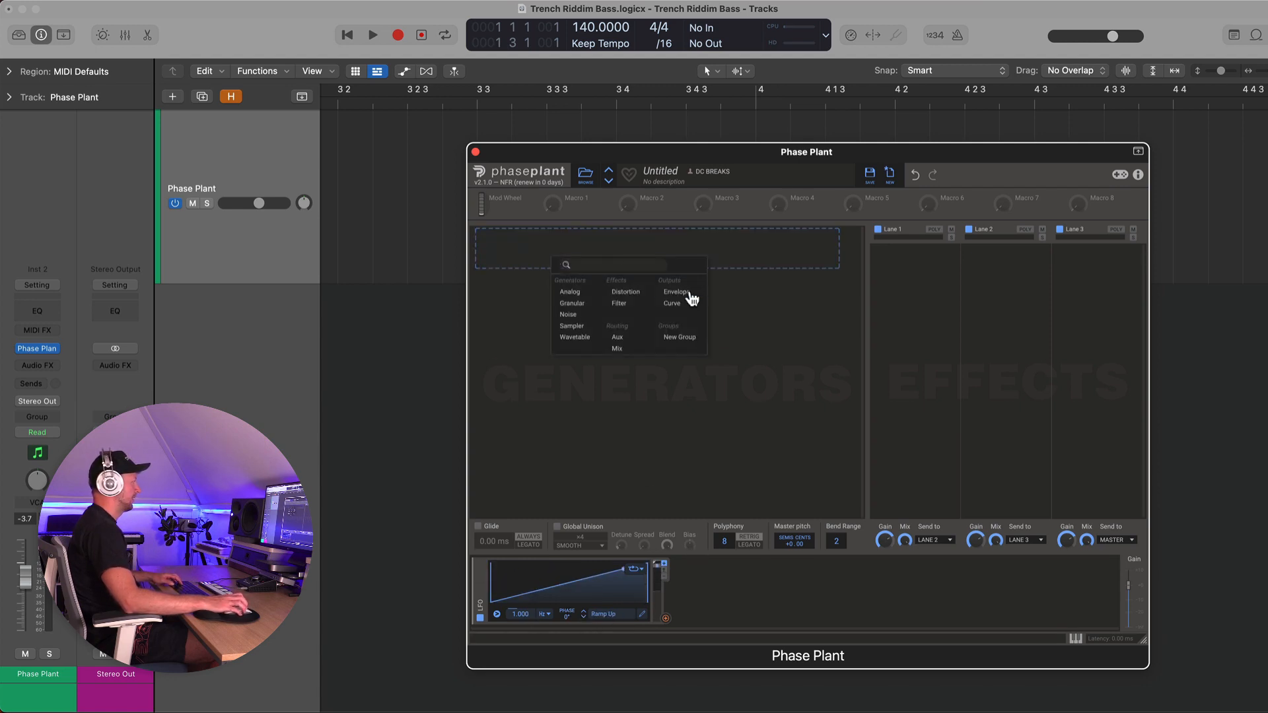
{"action": "left_click", "coordinate": [575, 338]}
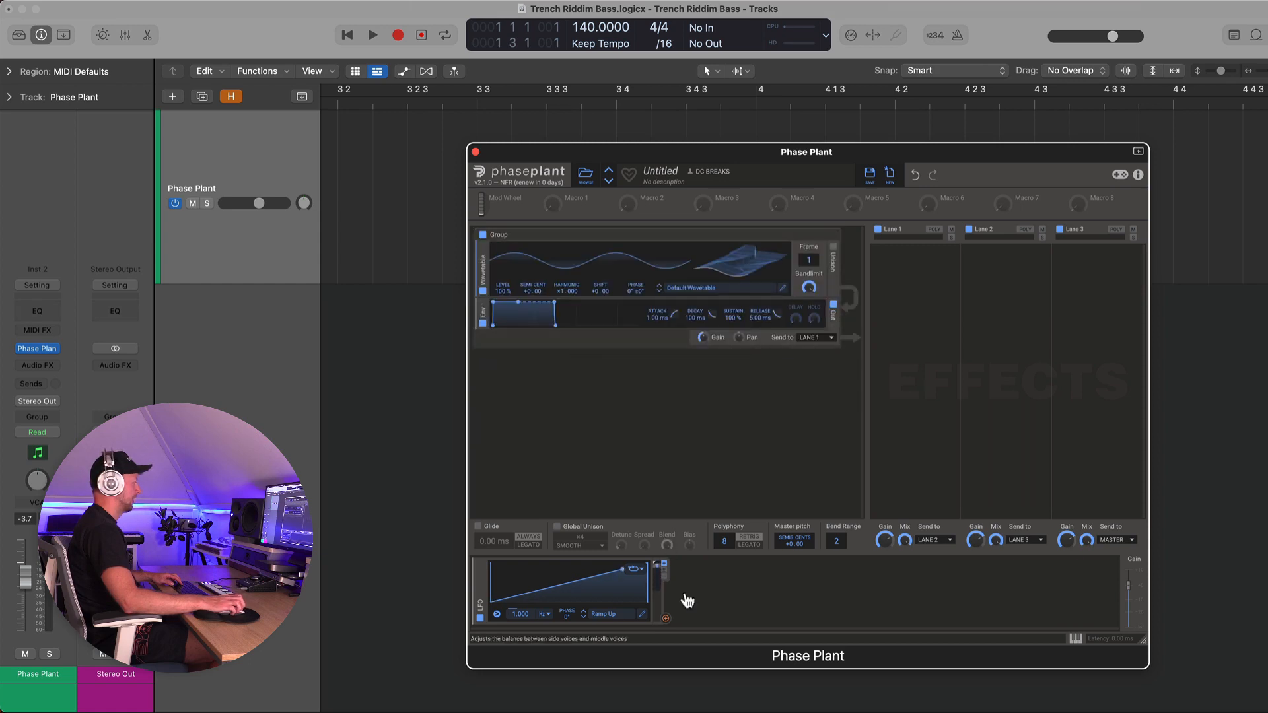
{"action": "left_click_drag", "start_coordinate": [666, 618], "coordinate": [808, 268]}
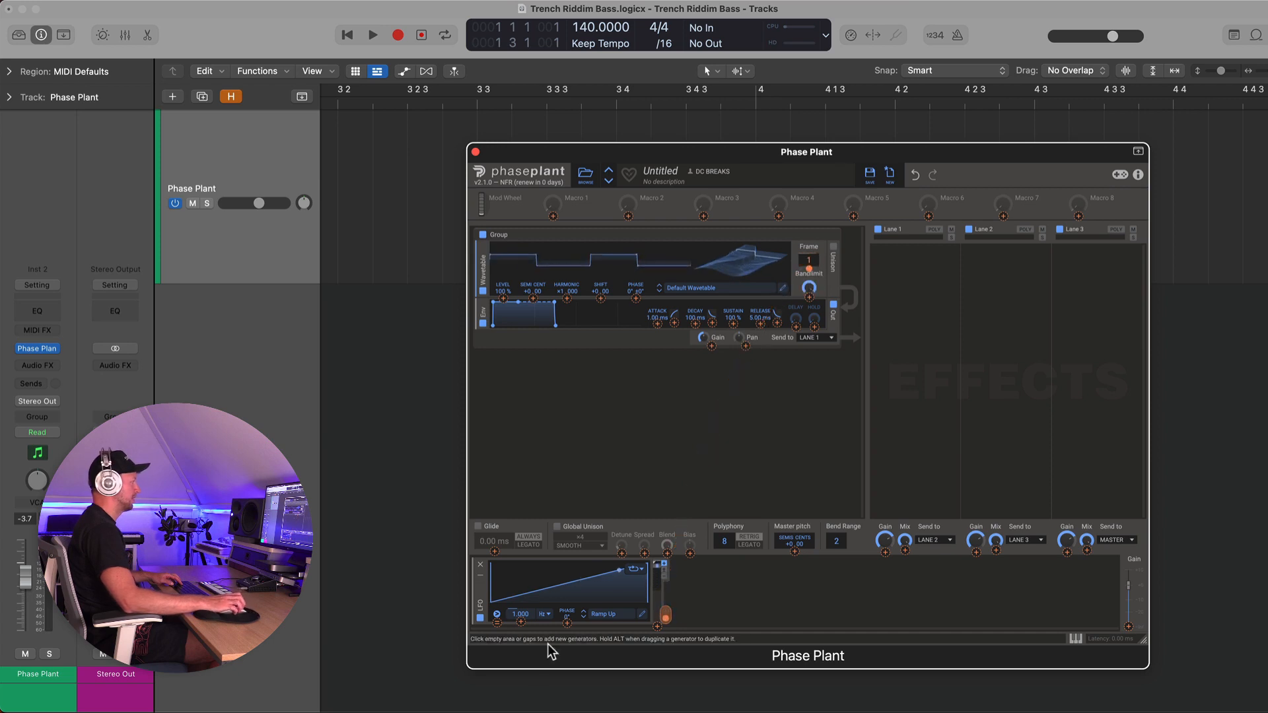
Switch the LFO rate to tempo sync and set it to 8/16
{"action": "left_click", "coordinate": [547, 614]}
{"action": "left_click", "coordinate": [550, 624]}
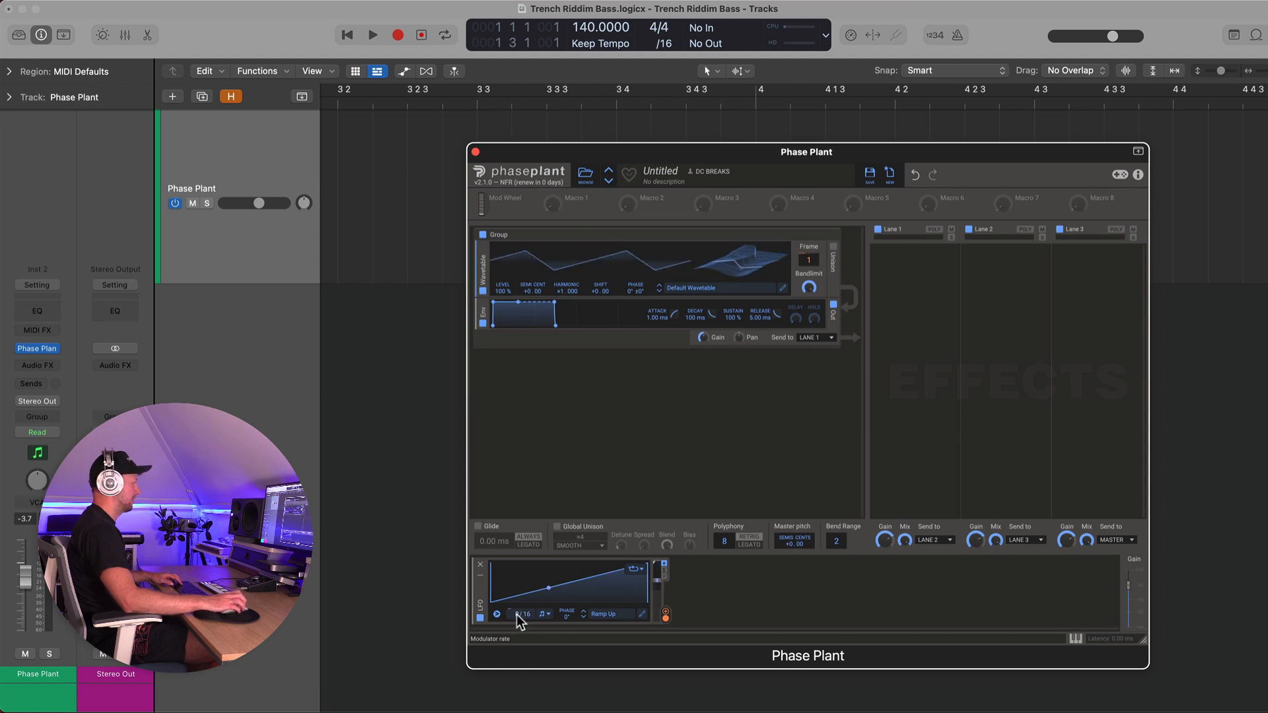
{"action": "scroll", "coordinate": [364, 231], "scroll_direction": "left", "scroll_amount": 5}
{"action": "scroll", "coordinate": [364, 231], "scroll_direction": "down", "scroll_amount": 5}
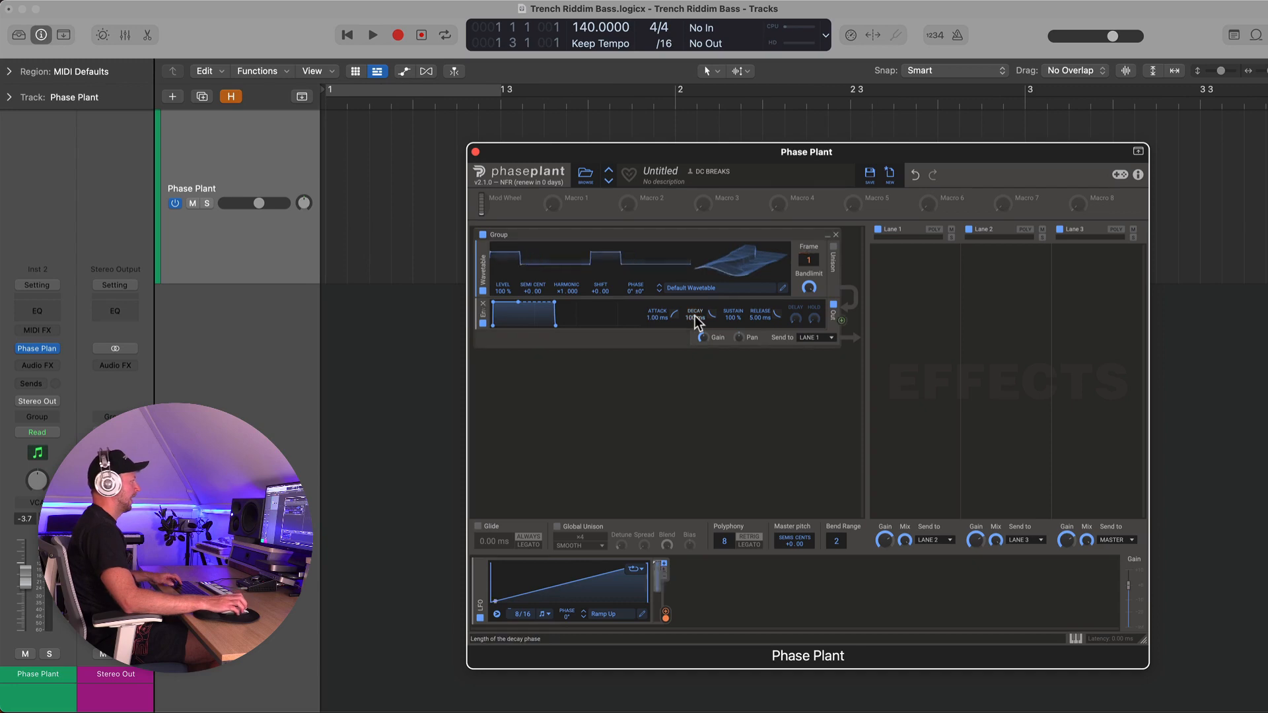
Open the Wavetable Editor and create a wavetable from the sample Gonzo.wav
{"action": "left_click", "coordinate": [784, 291]}
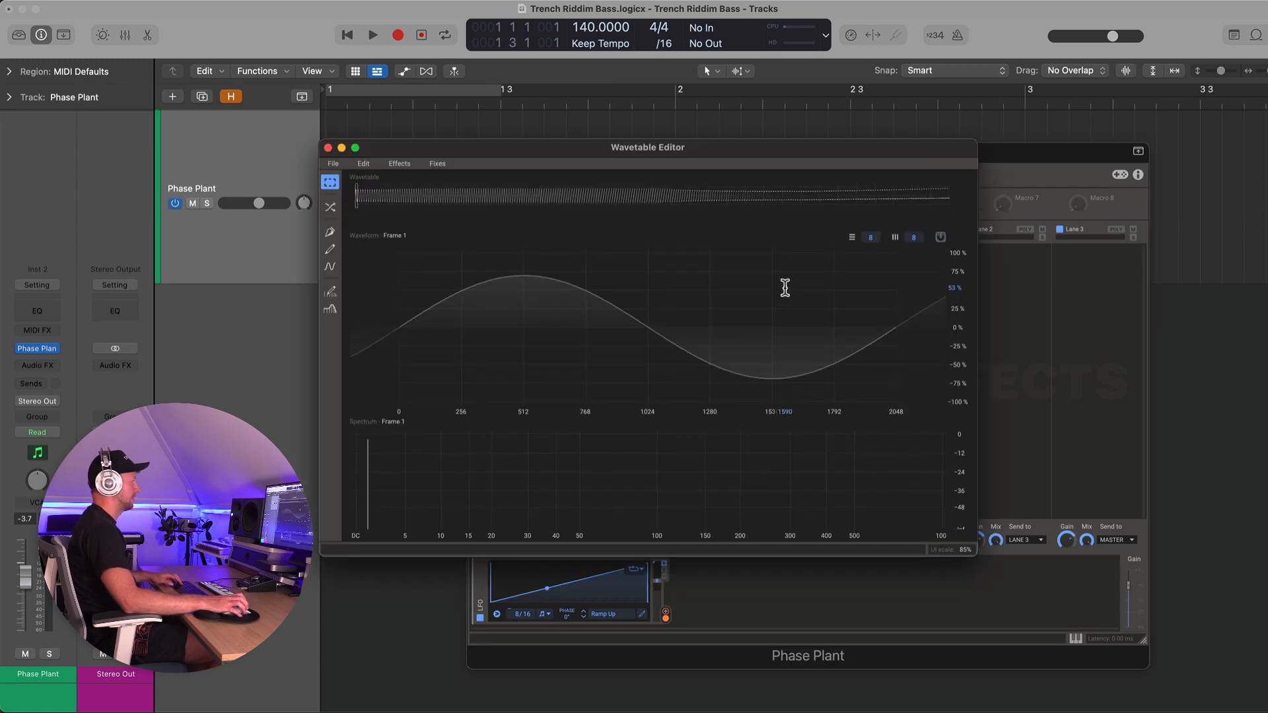
{"action": "left_click", "coordinate": [333, 164]}
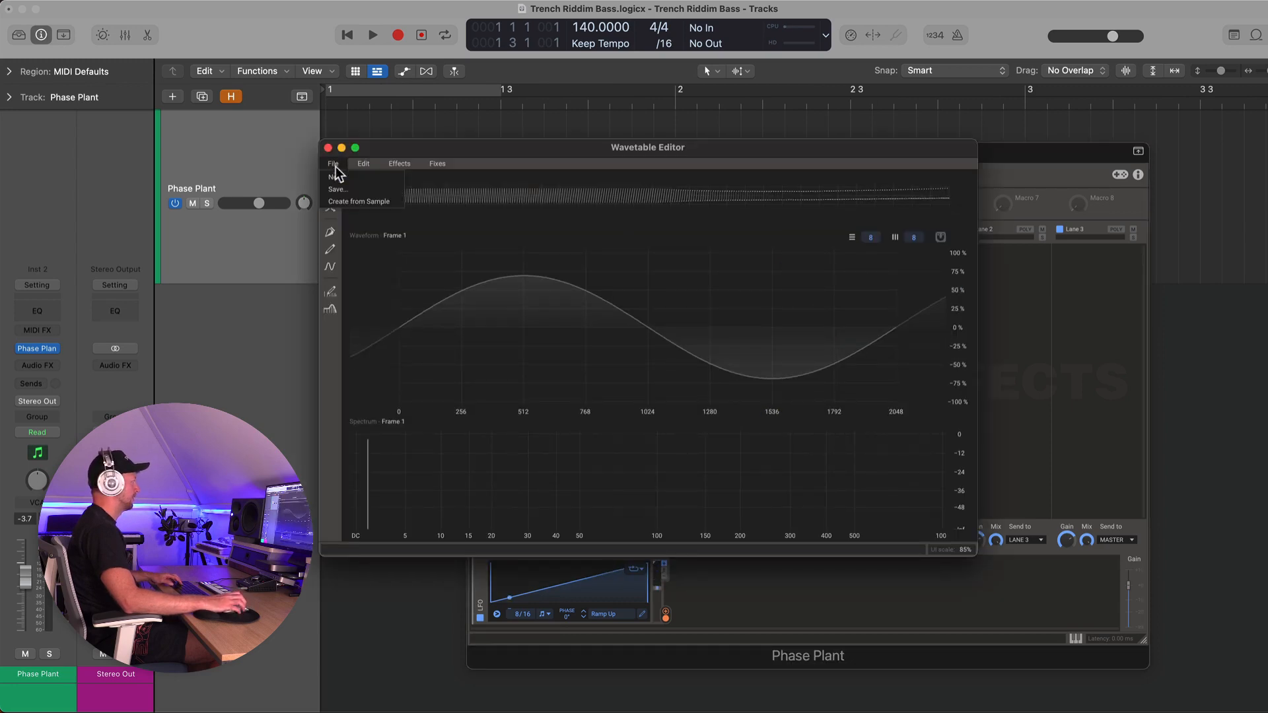
{"action": "left_click", "coordinate": [349, 198]}
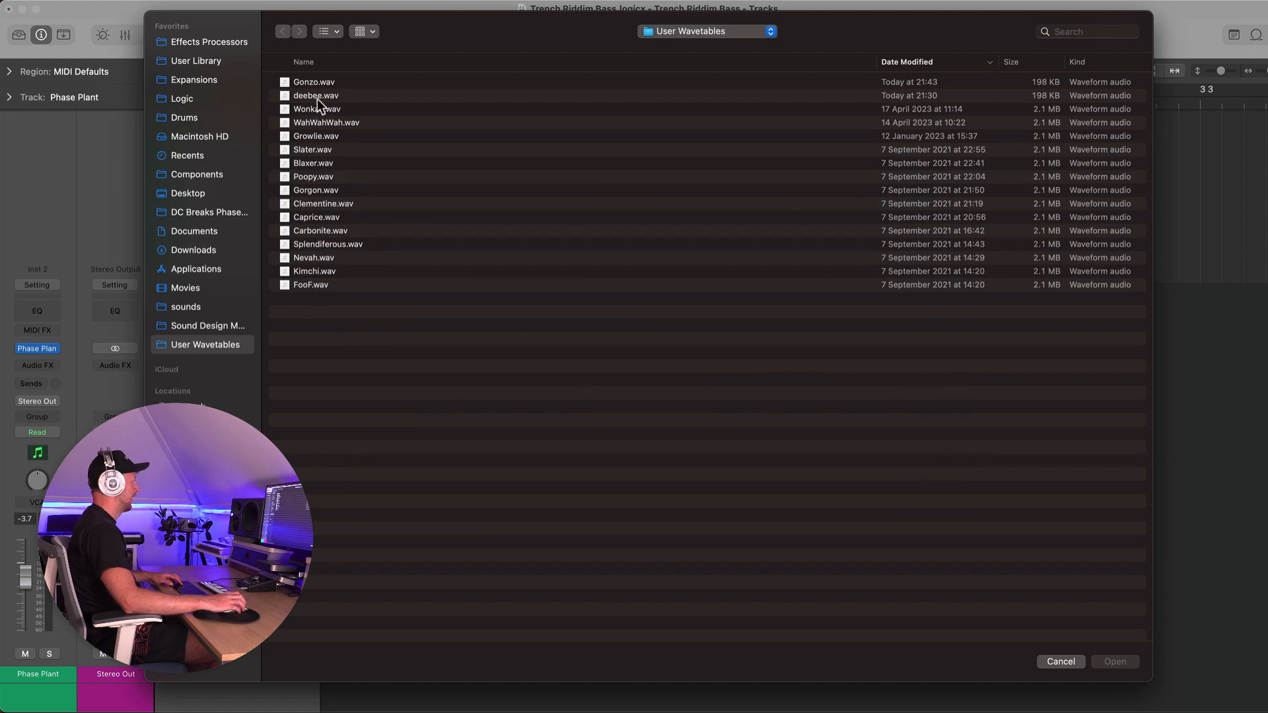
{"action": "left_click", "coordinate": [321, 83]}
{"action": "left_click", "coordinate": [1116, 662]}
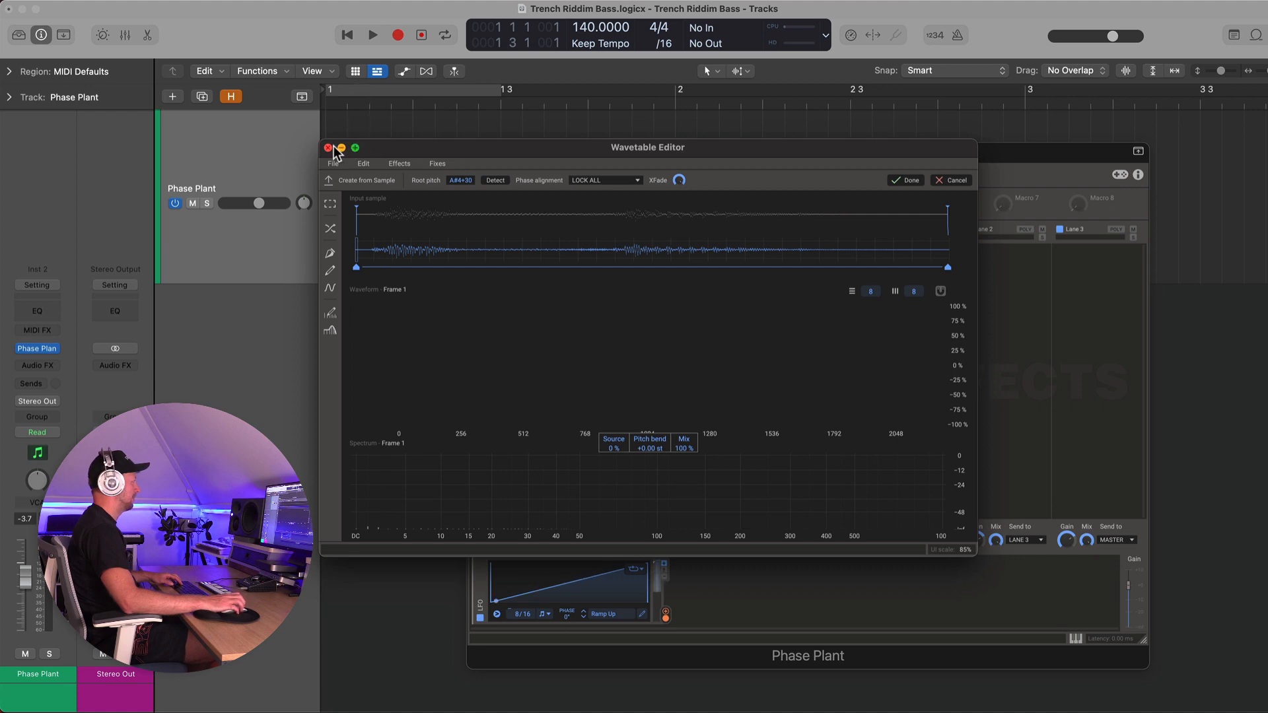
Create a MIDI region on the Phase Plant track from bar 1 to 2, open it in the Piano Roll, and move the Wavetable Editor aside
{"action": "left_click", "coordinate": [341, 89]}
{"action": "right_click", "coordinate": [334, 113]}
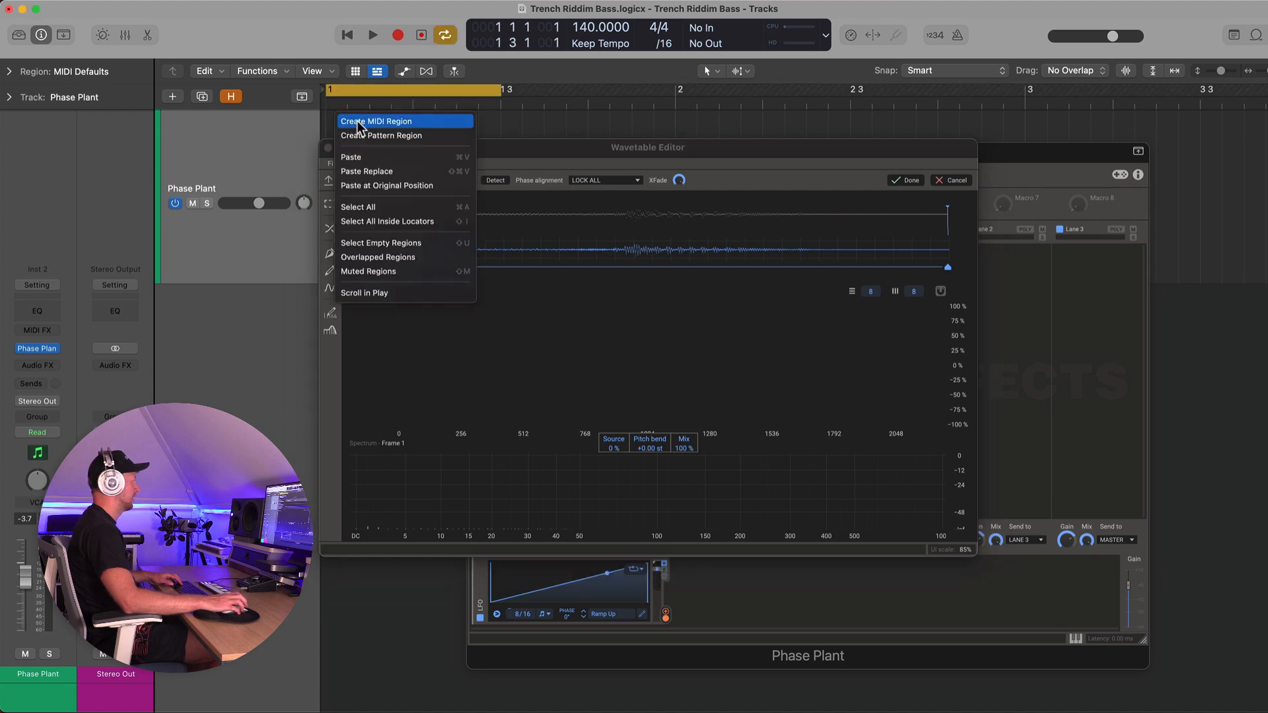
{"action": "left_click", "coordinate": [358, 121]}
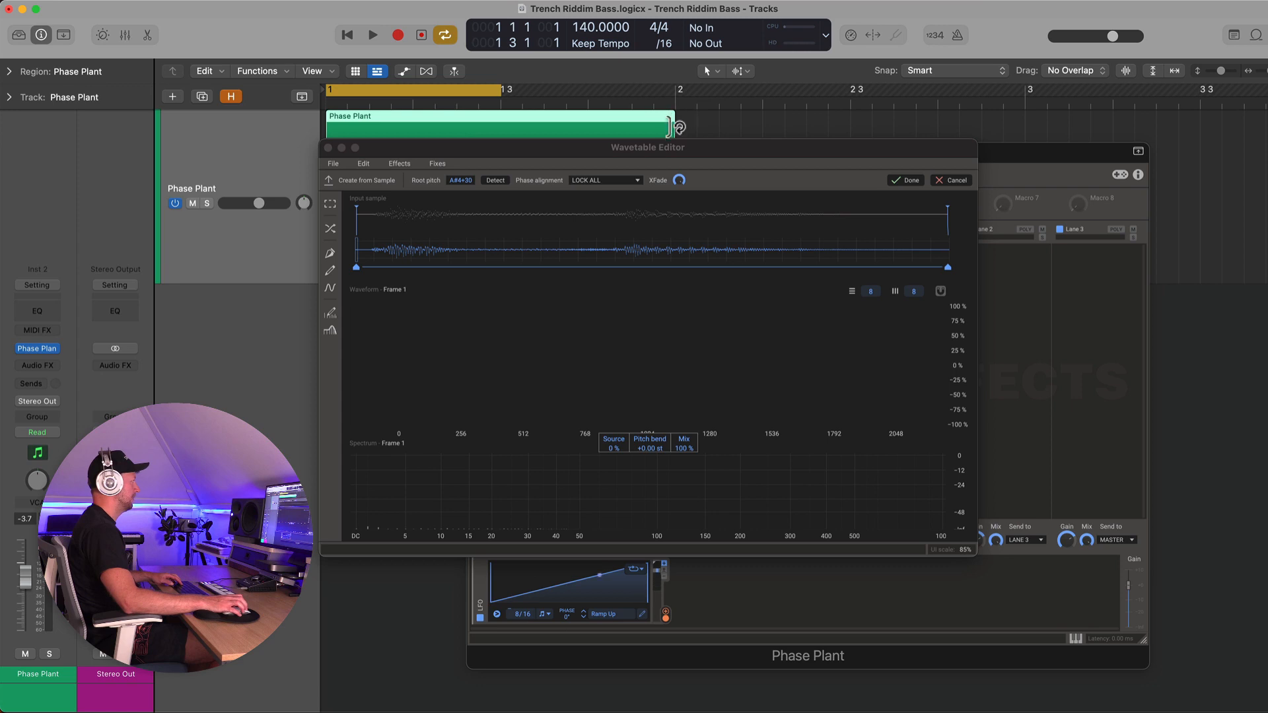
{"action": "double_click", "coordinate": [654, 112]}
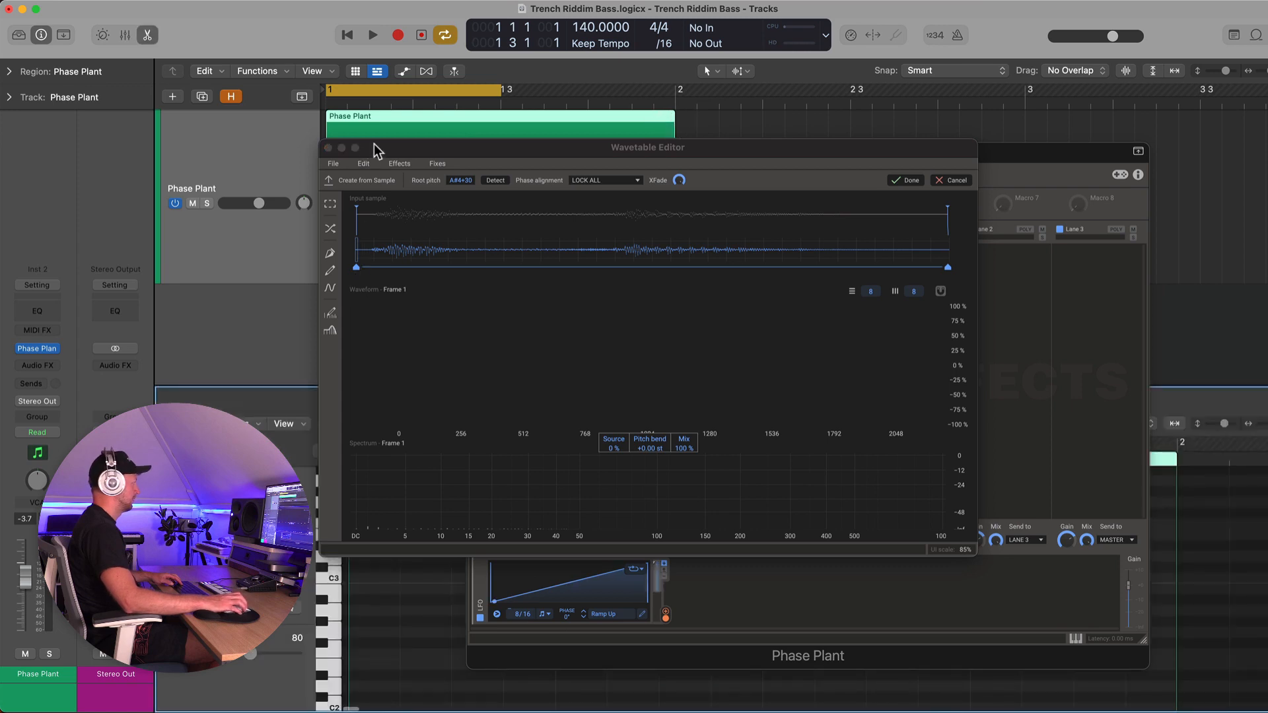
{"action": "left_click_drag", "start_coordinate": [373, 144], "coordinate": [668, 76]}
{"action": "left_click_drag", "start_coordinate": [505, 149], "coordinate": [694, 82]}
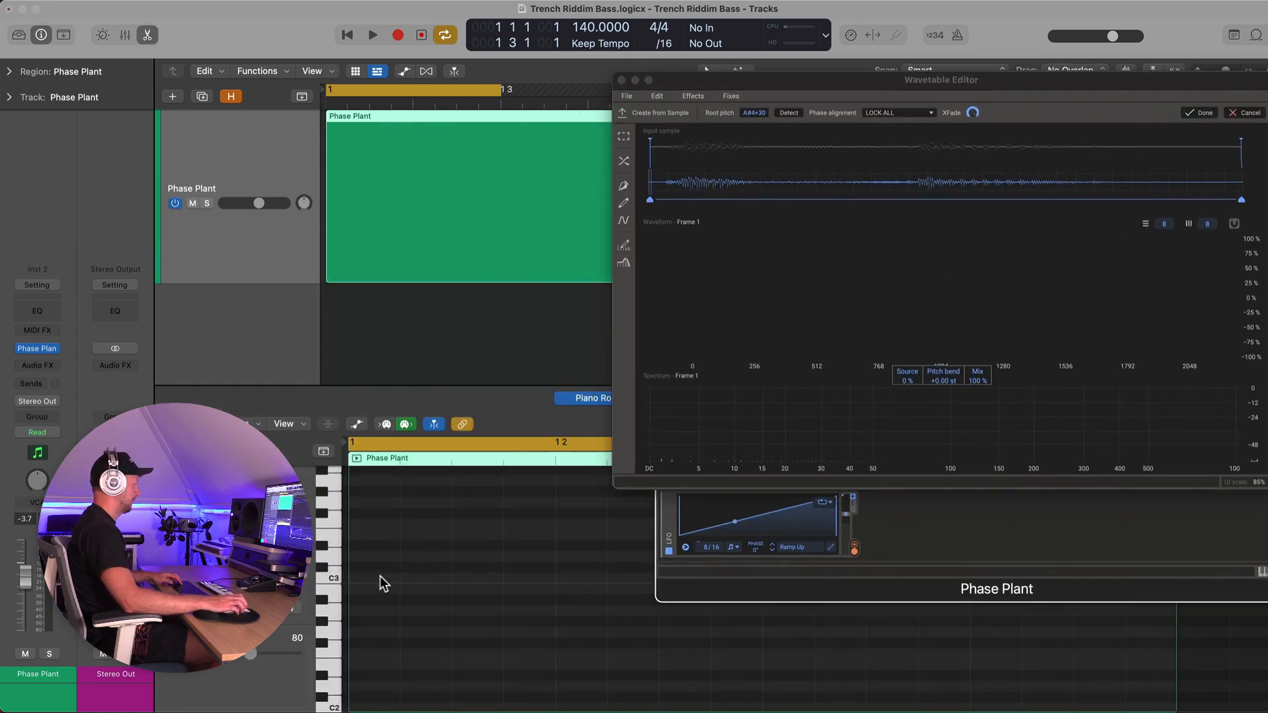
Draw a C2 note spanning the MIDI region in the Piano Roll
{"action": "scroll", "coordinate": [381, 577], "scroll_direction": "down", "scroll_amount": 5}
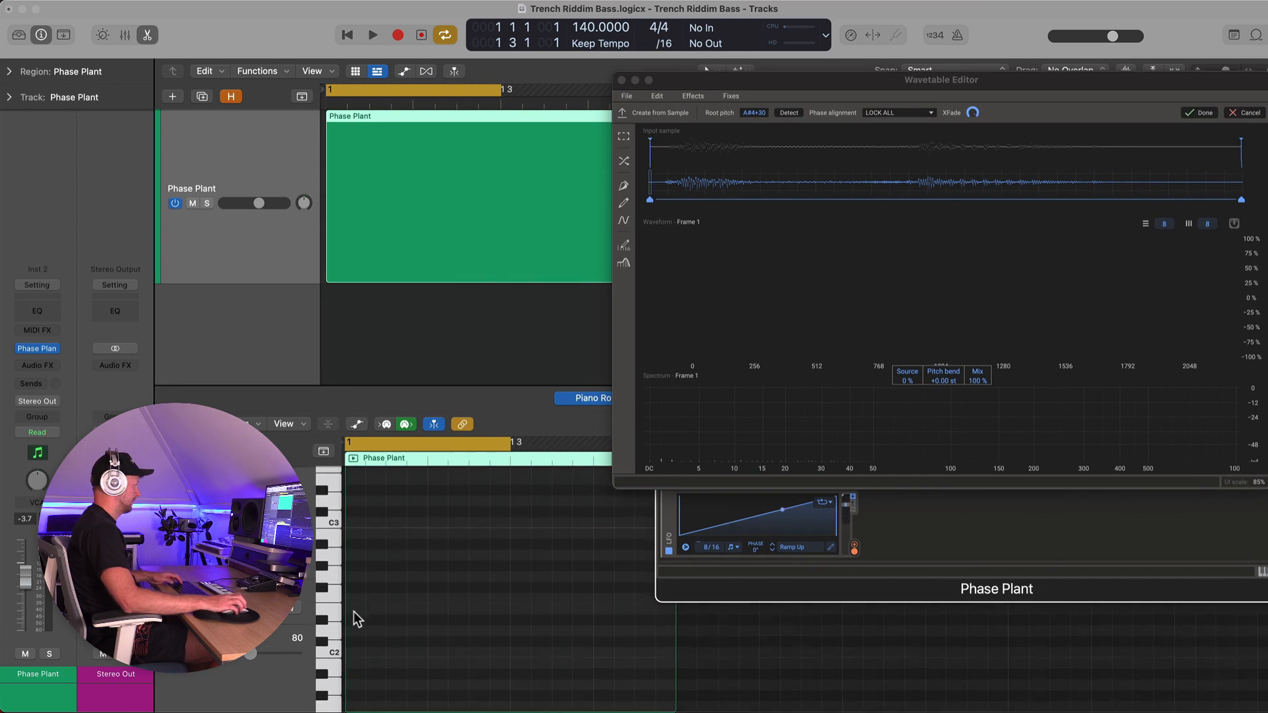
{"action": "scroll", "coordinate": [355, 634], "scroll_direction": "down", "scroll_amount": 3}
{"action": "left_click_drag", "start_coordinate": [357, 653], "coordinate": [443, 660]}
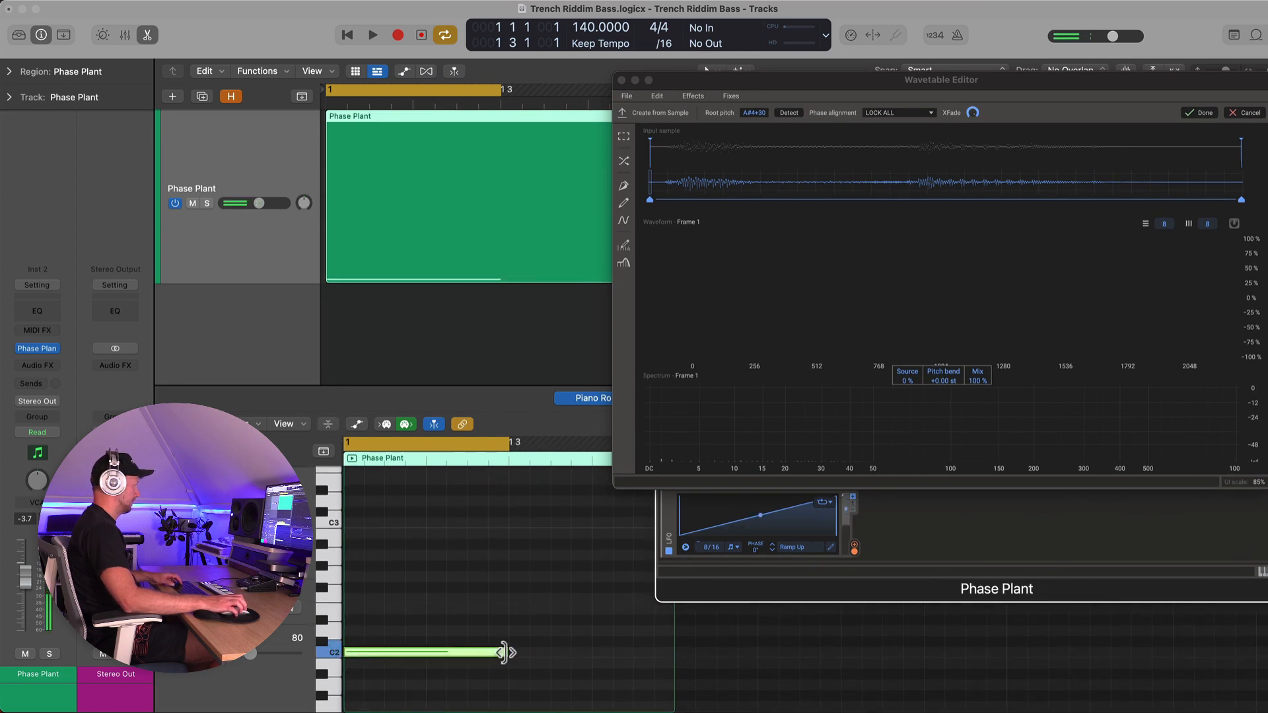
Audition the note and set the wavetable's root pitch to C5-27
{"action": "key", "text": "space"}
{"action": "left_click_drag", "start_coordinate": [766, 85], "coordinate": [507, 206]}
{"action": "key", "text": "space"}
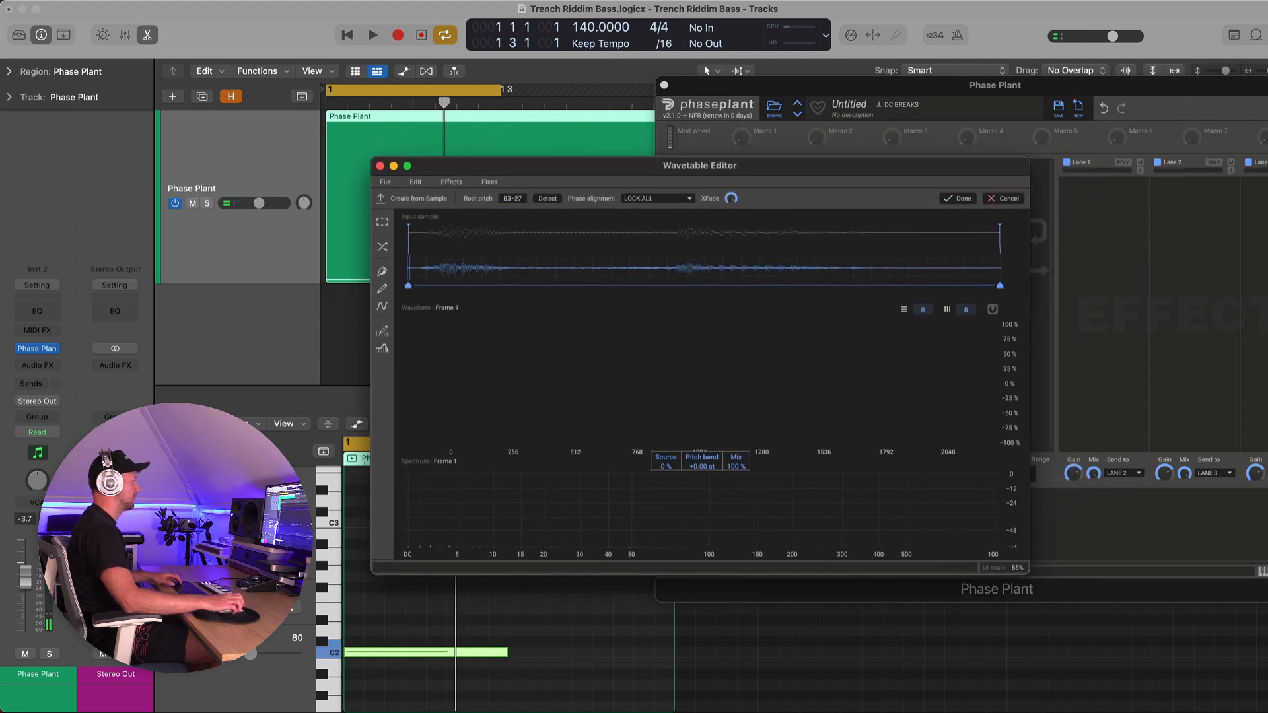
{"action": "key", "text": "space"}
{"action": "mouse_move", "coordinate": [508, 198]}
{"action": "left_mouse_down"}
{"action": "mouse_move", "coordinate": [508, 235]}
{"action": "mouse_move", "coordinate": [508, 112]}
{"action": "mouse_move", "coordinate": [508, 227]}
{"action": "mouse_move", "coordinate": [508, 196]}
{"action": "left_mouse_up"}
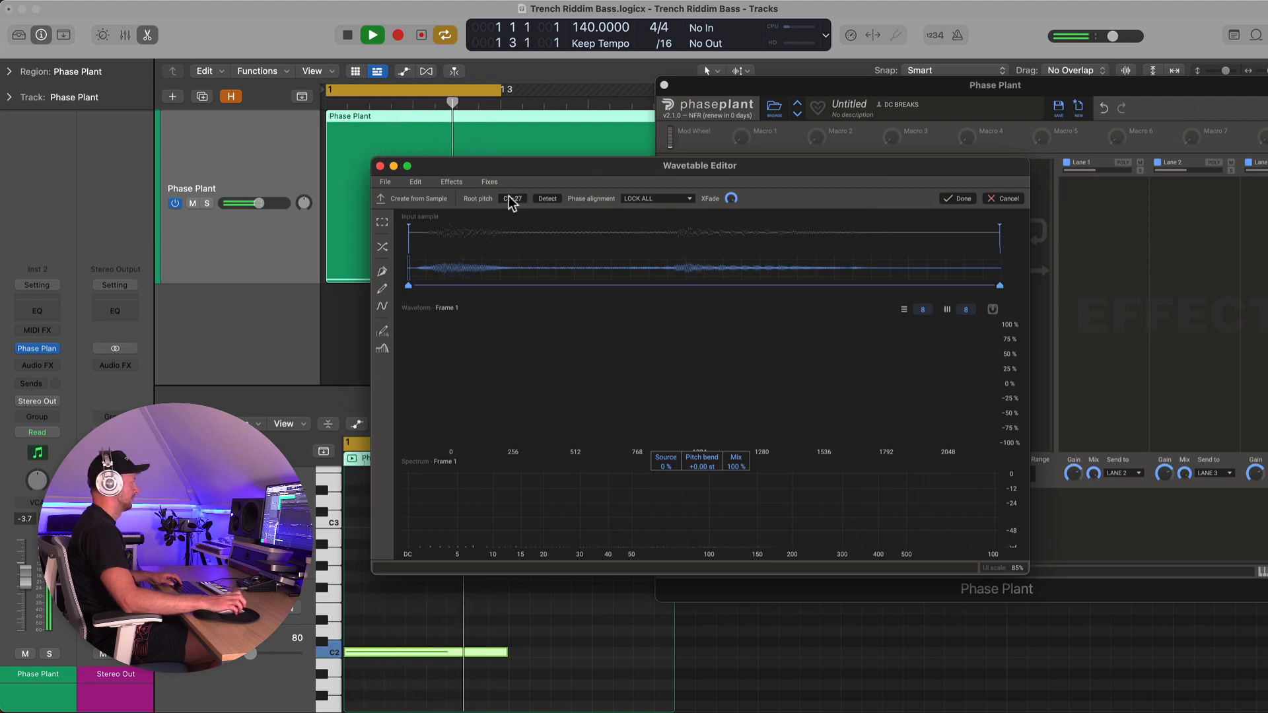
Trim the input sample's start and end markers and set the pitch bend to +7.15 st
{"action": "left_click_drag", "start_coordinate": [410, 226], "coordinate": [420, 227]}
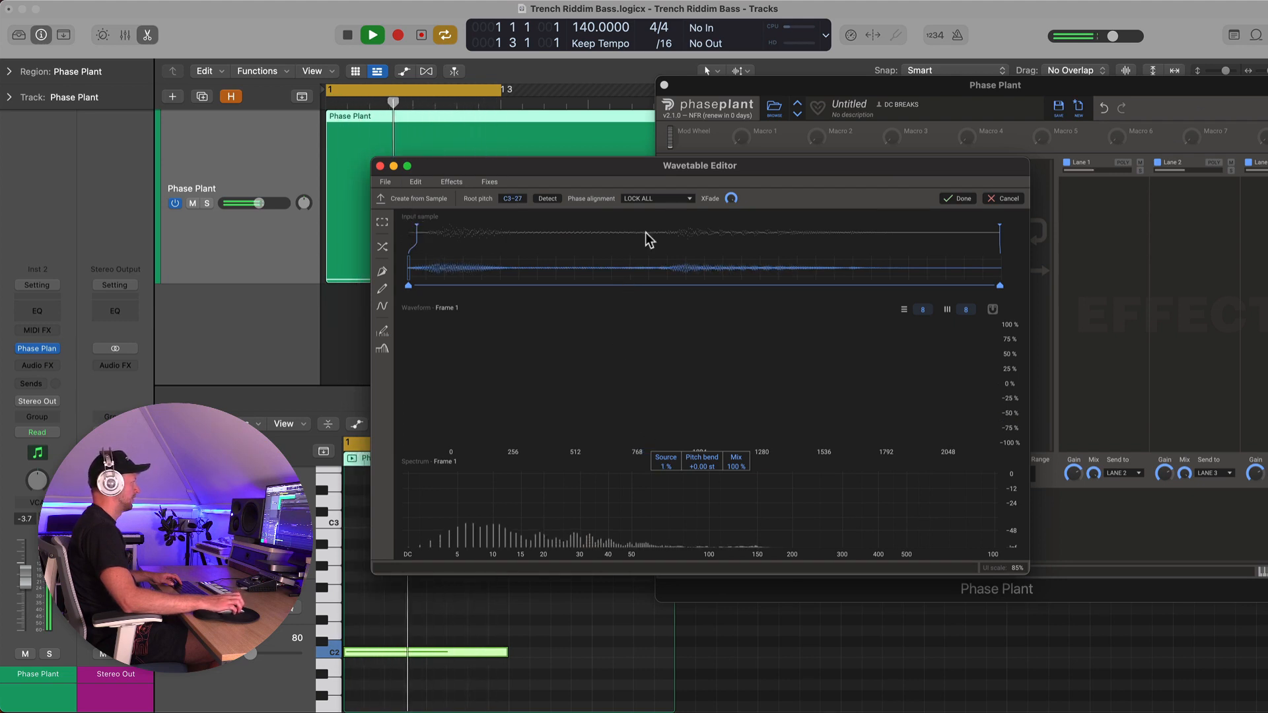
{"action": "left_click_drag", "start_coordinate": [999, 225], "coordinate": [942, 224]}
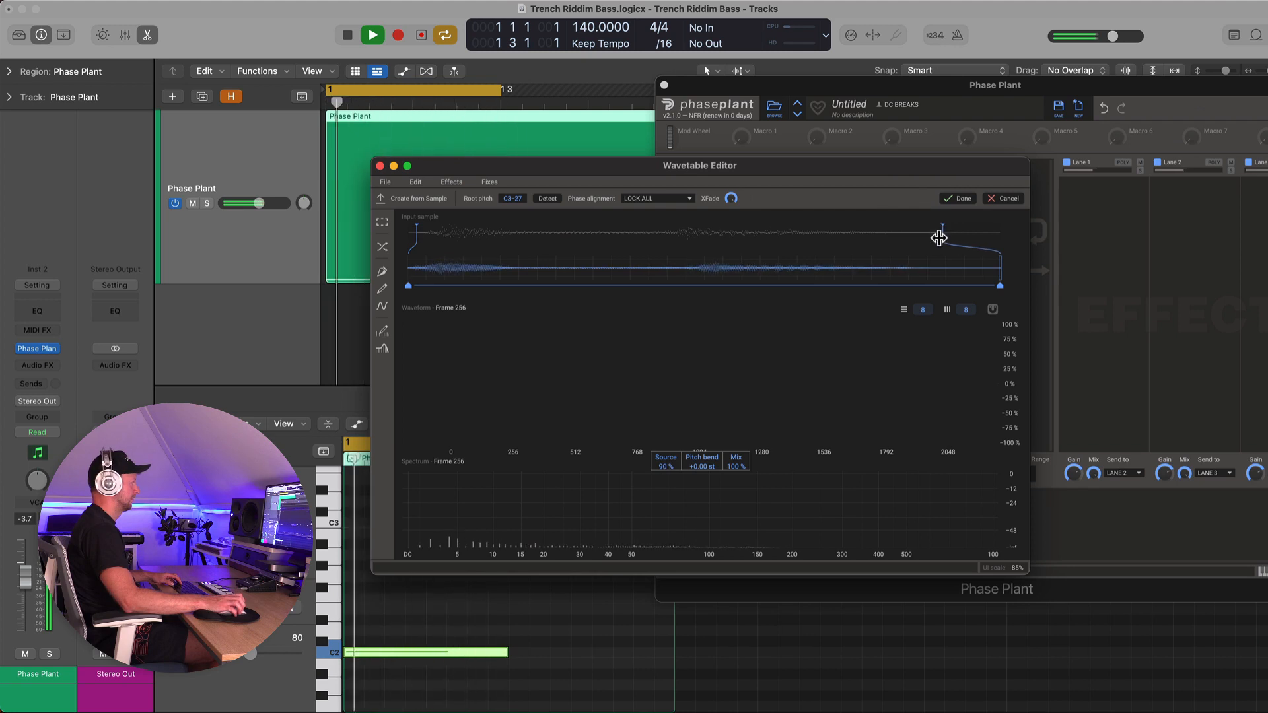
{"action": "left_click_drag", "start_coordinate": [698, 467], "coordinate": [699, 428]}
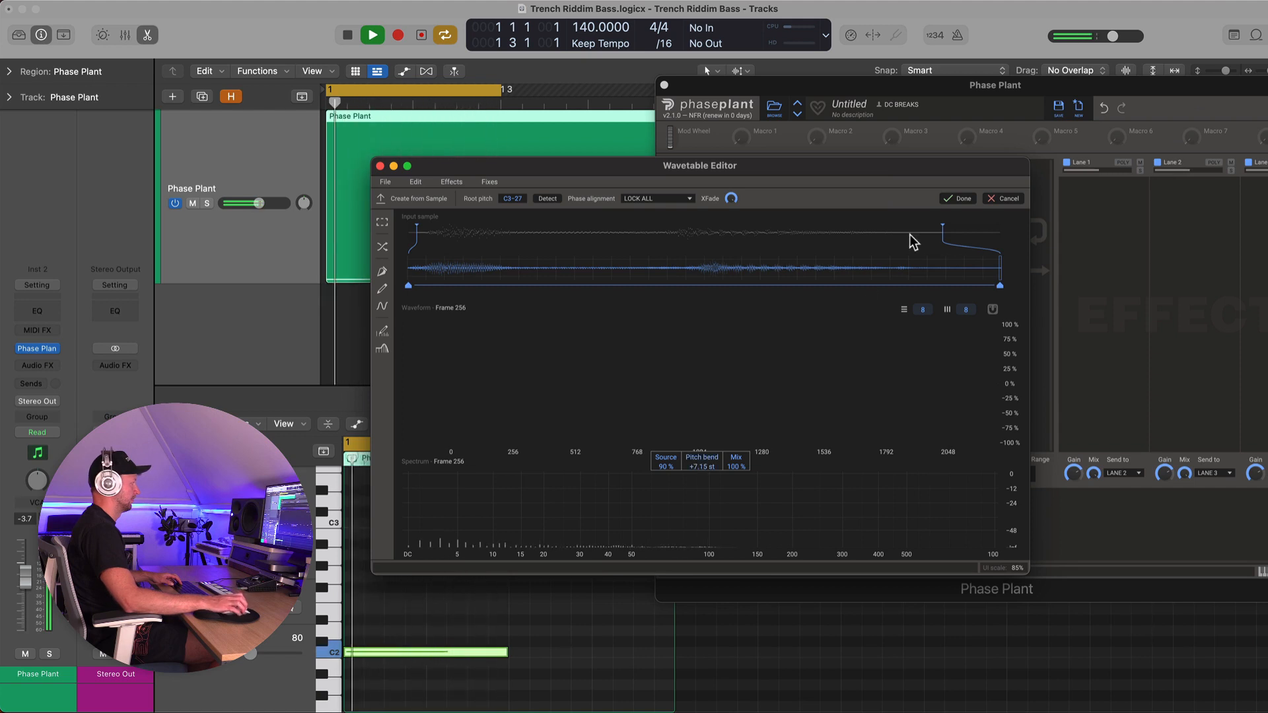
Apply the new wavetable, close the Wavetable Editor, and audition the sound
{"action": "left_click", "coordinate": [959, 198]}
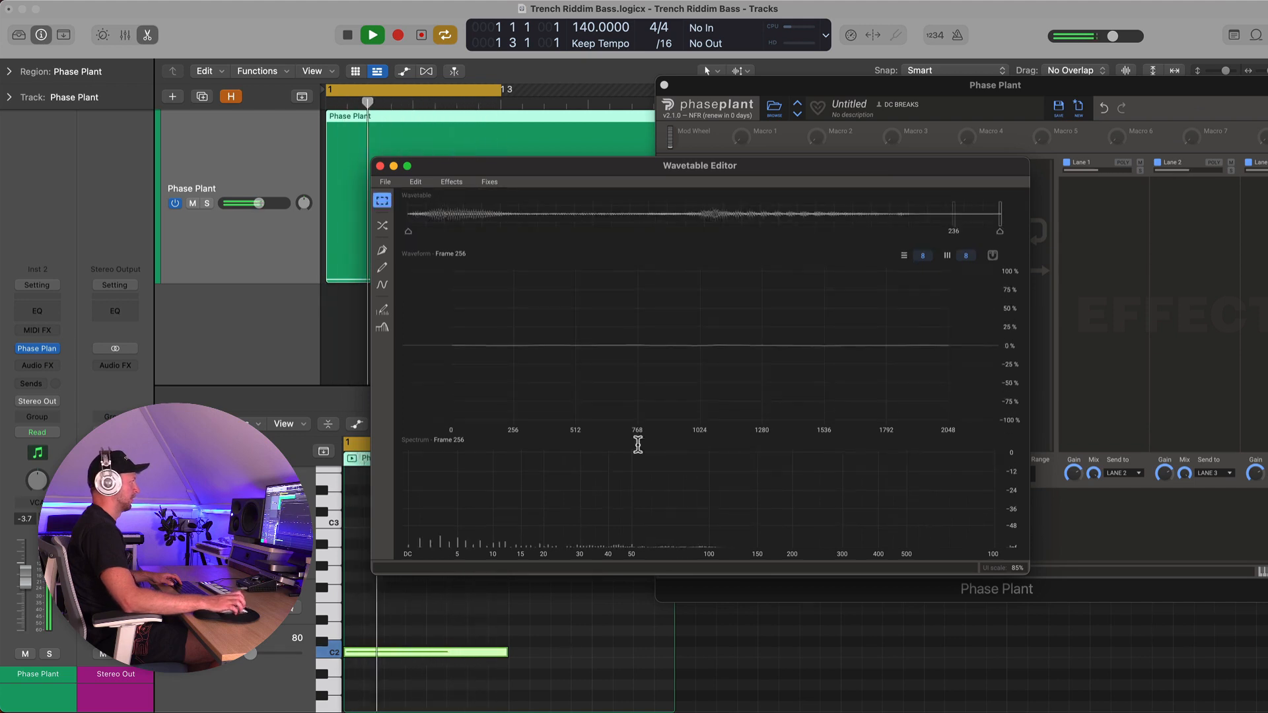
{"action": "left_click", "coordinate": [381, 167]}
{"action": "key", "text": "space"}
{"action": "left_click_drag", "start_coordinate": [743, 78], "coordinate": [648, 78]}
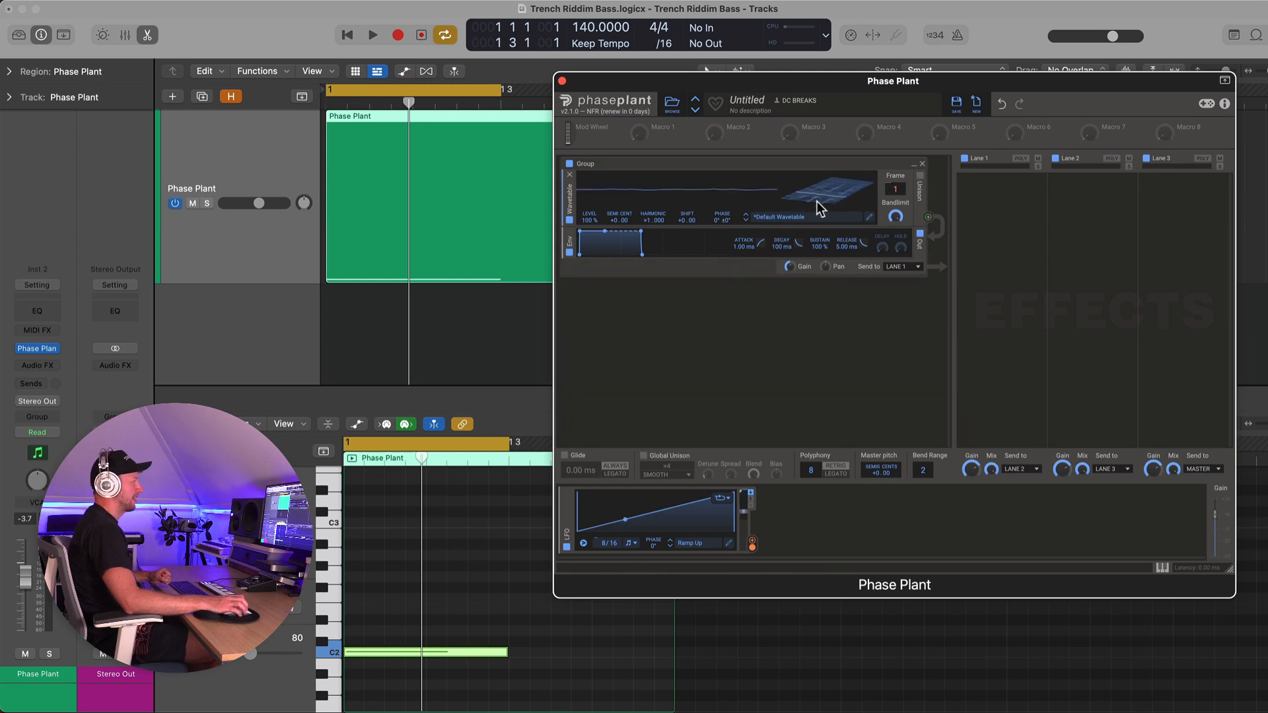
Add a Distortion module, move it into the wavetable generator's group, and remove the empty group
{"action": "left_click", "coordinate": [655, 316]}
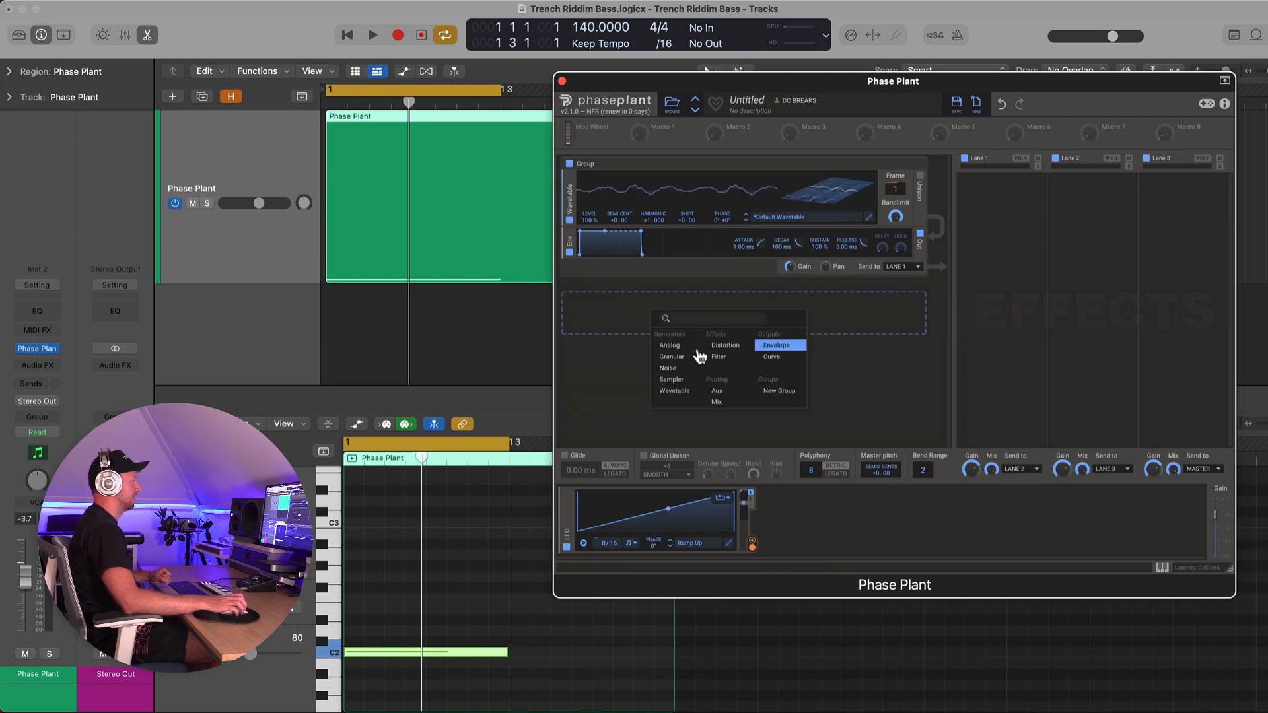
{"action": "left_click", "coordinate": [725, 345]}
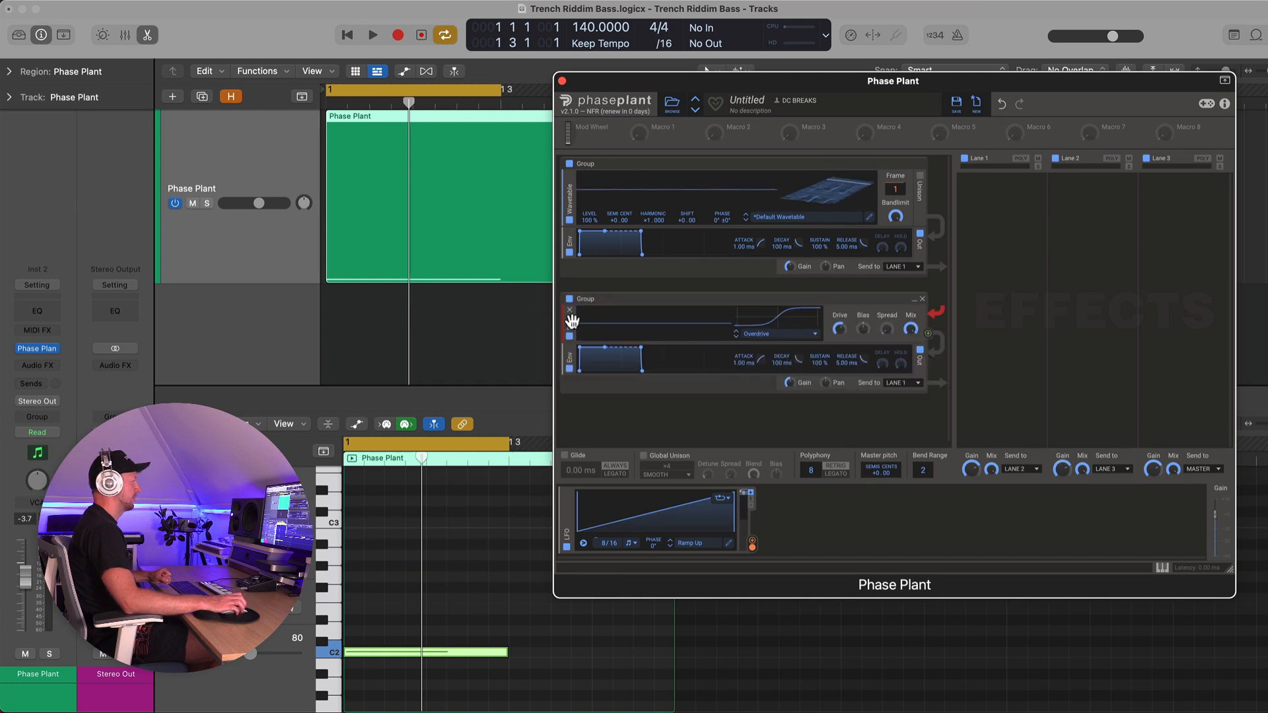
{"action": "left_click_drag", "start_coordinate": [569, 325], "coordinate": [571, 250]}
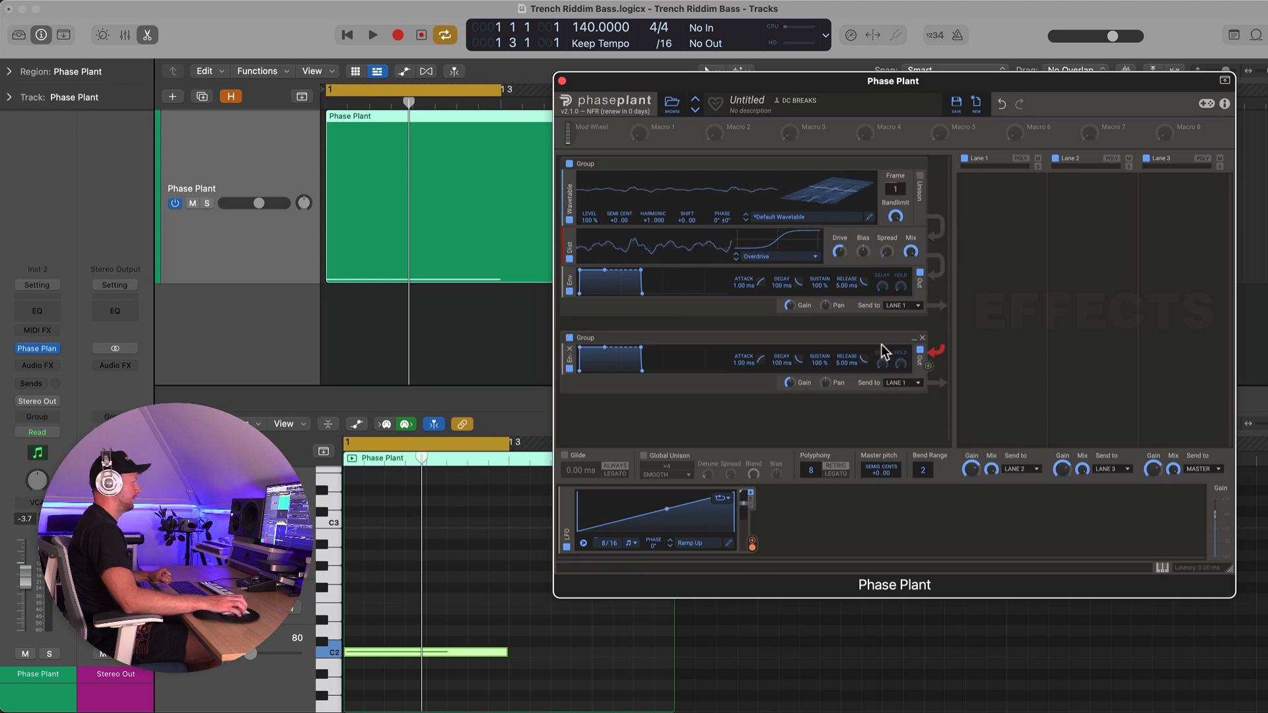
{"action": "left_click", "coordinate": [918, 340]}
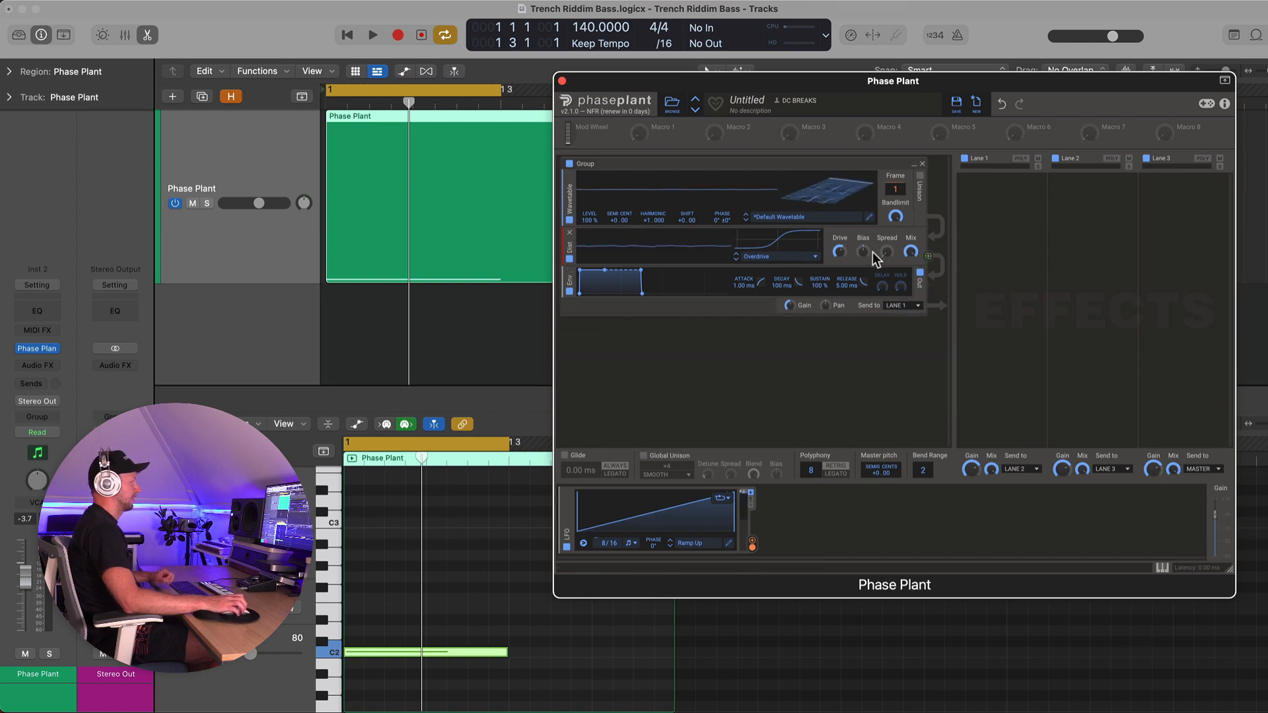
Raise the distortion's Drive slightly while the note plays
{"action": "key", "text": "space"}
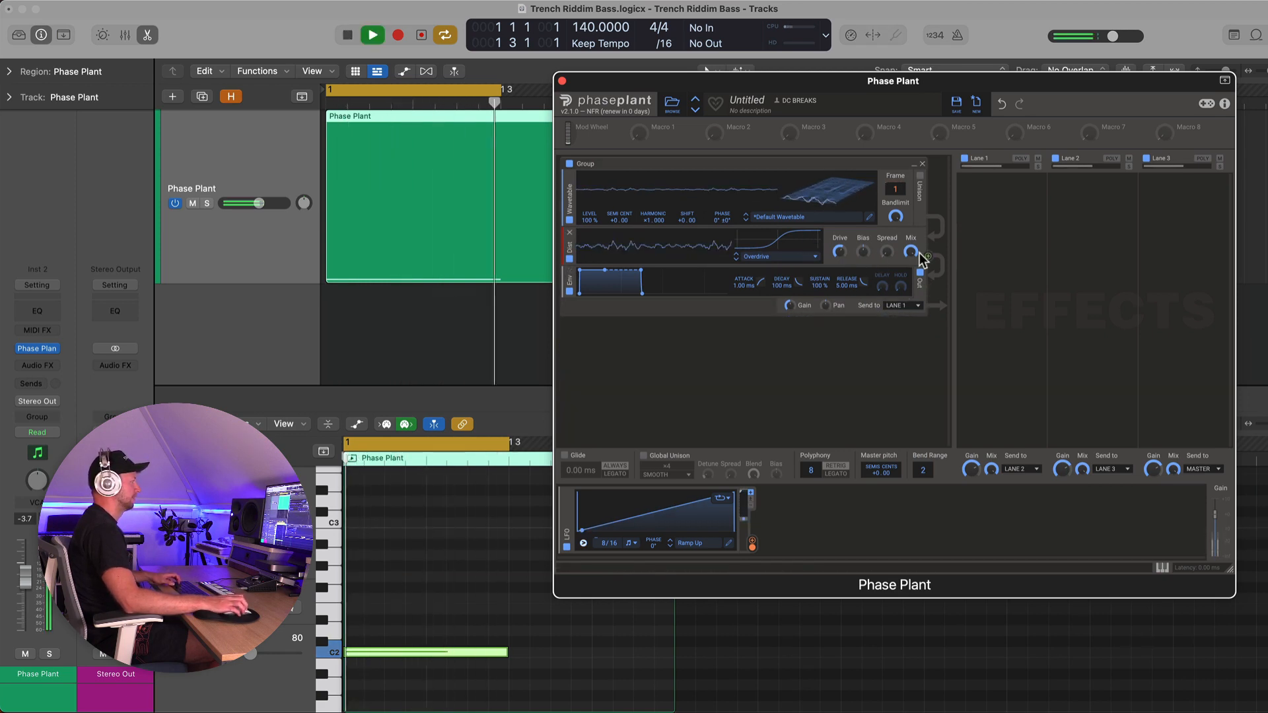
{"action": "left_click_drag", "start_coordinate": [839, 253], "coordinate": [839, 241]}
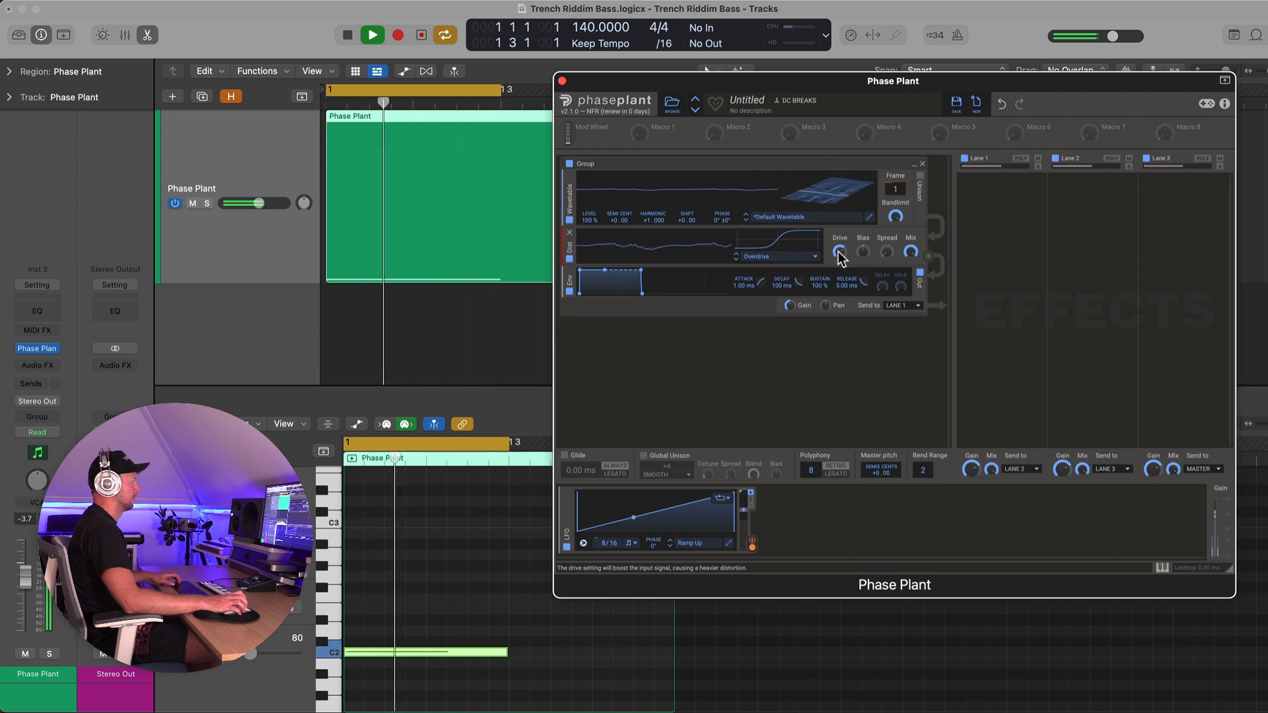
{"action": "key", "text": "space"}
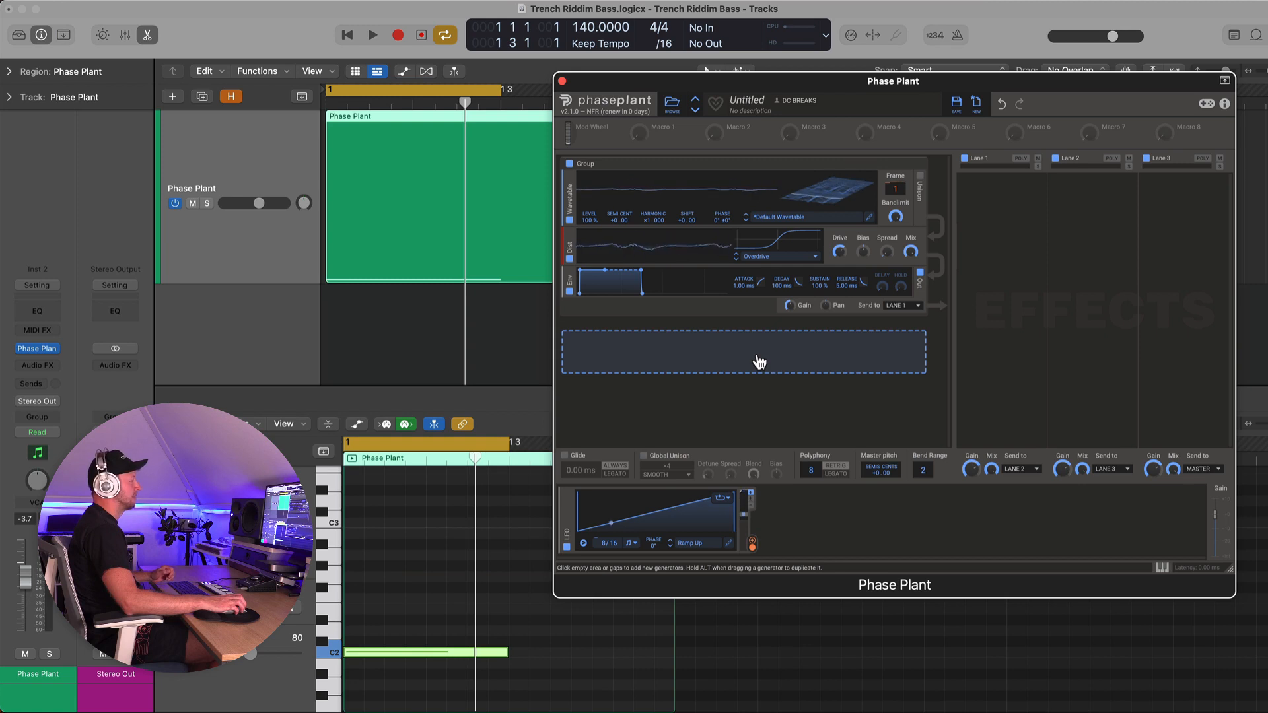
Add an Analog generator in a new group and set it to a sine wave
{"action": "left_click", "coordinate": [758, 357]}
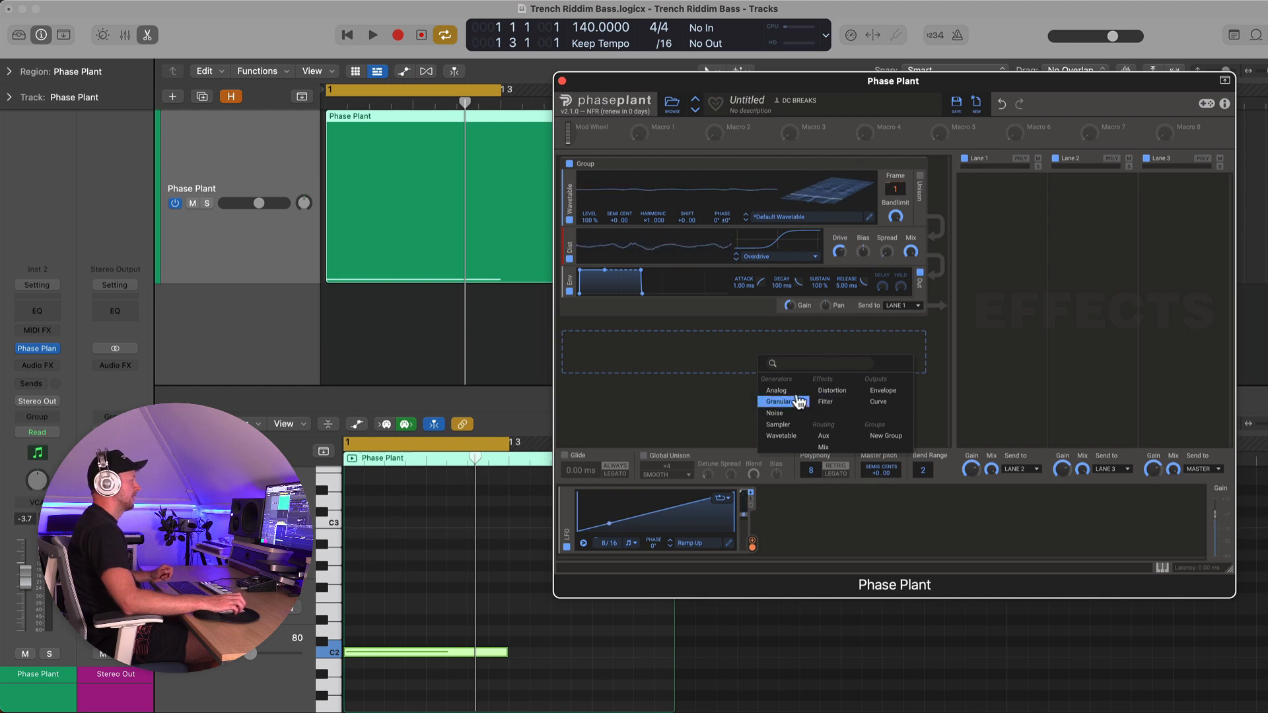
{"action": "left_click", "coordinate": [777, 390]}
{"action": "left_click", "coordinate": [867, 391]}
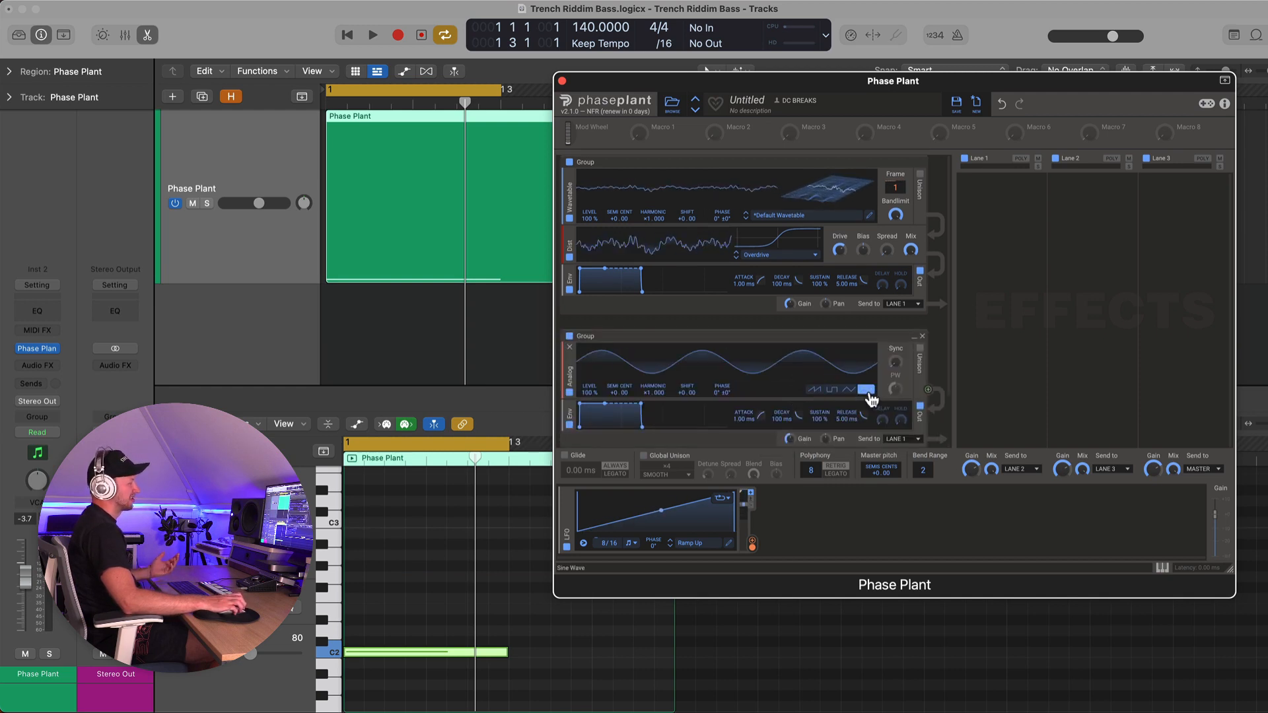
Route the Analog oscillator's output to modulate the wavetable's phase
{"action": "scroll", "coordinate": [886, 370], "scroll_direction": "down", "scroll_amount": 2}
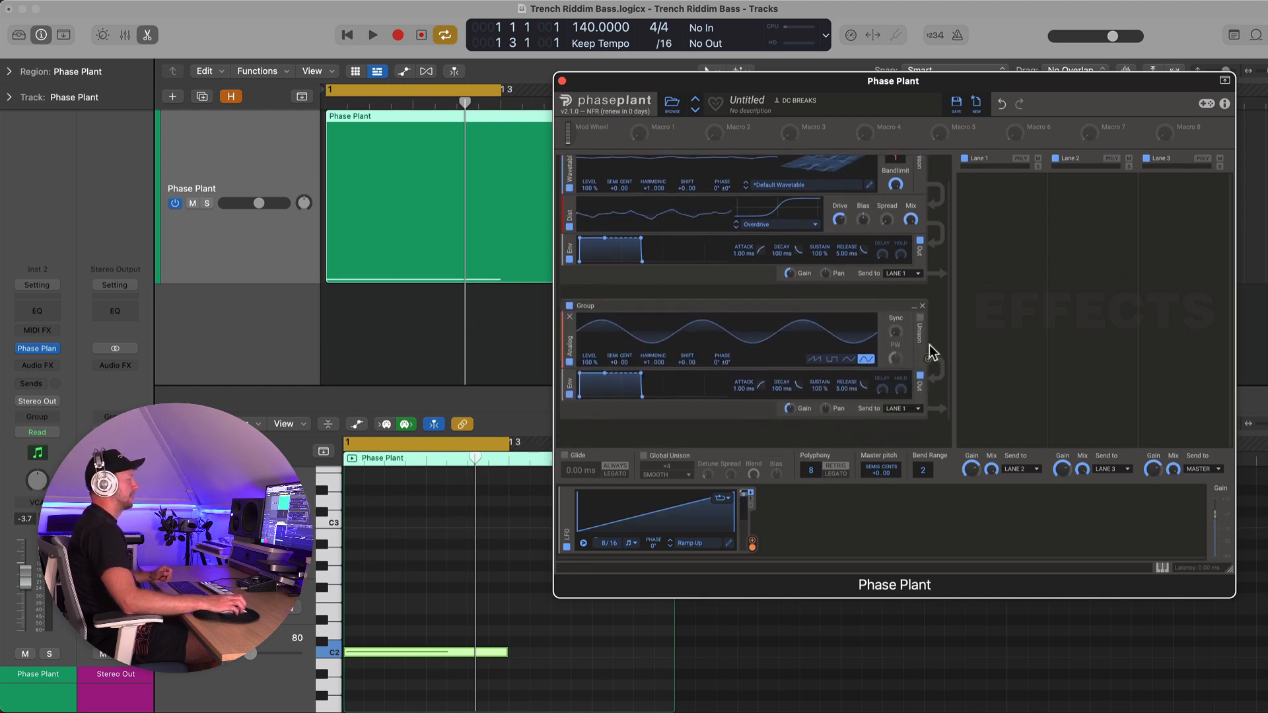
{"action": "scroll", "coordinate": [927, 364], "scroll_direction": "up", "scroll_amount": 2}
{"action": "left_click_drag", "start_coordinate": [927, 390], "coordinate": [722, 214]}
{"action": "key", "text": "space"}
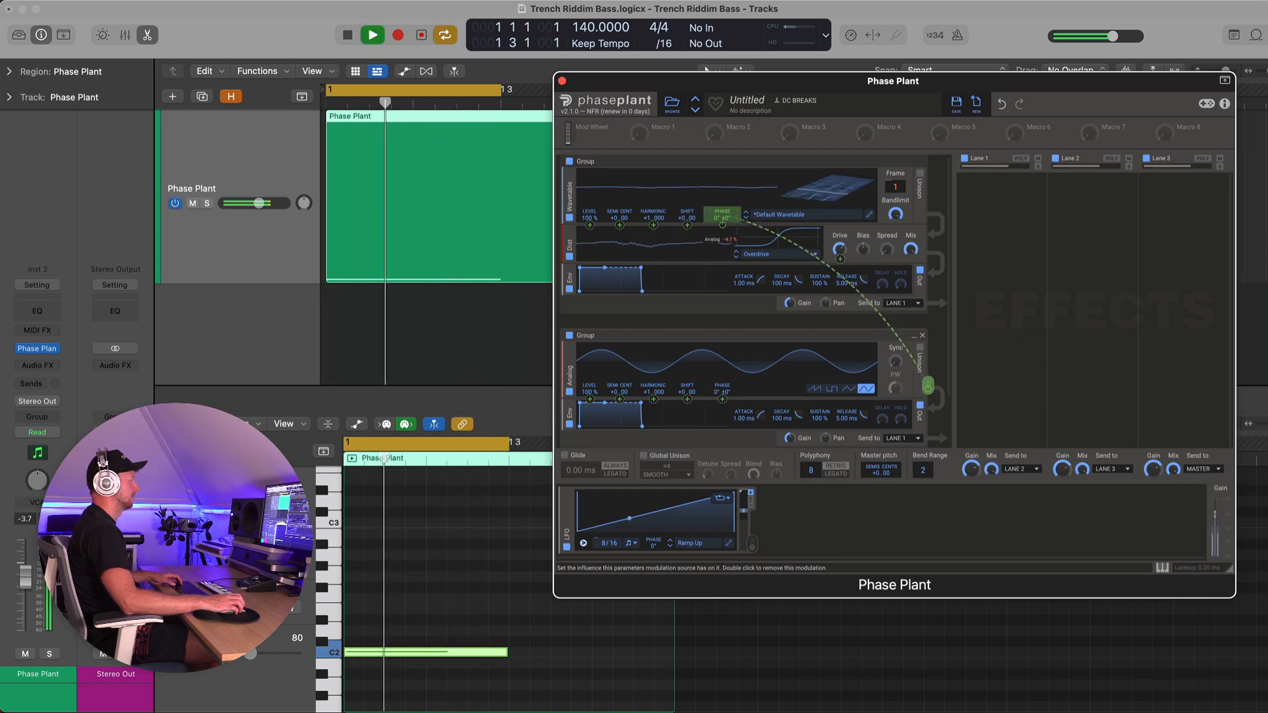
Turn off the Analog group's output routing and remove its envelope
{"action": "key", "text": "space"}
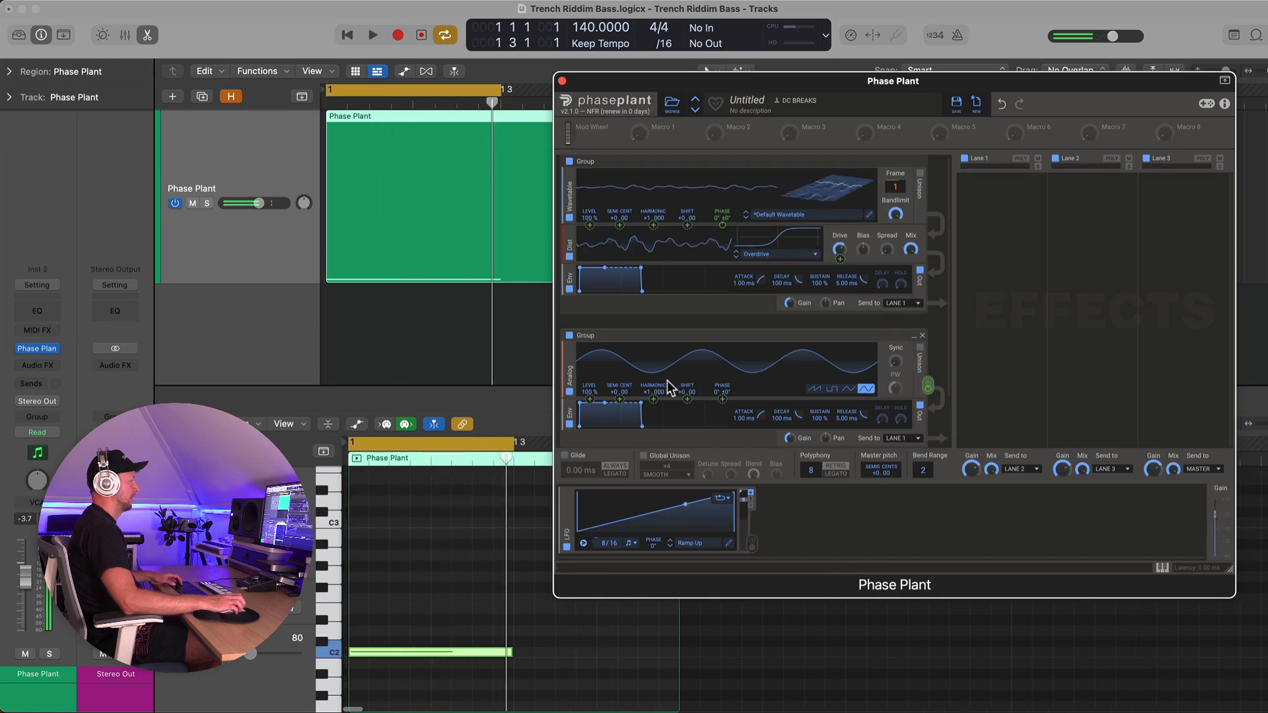
{"action": "scroll", "coordinate": [594, 406], "scroll_direction": "down", "scroll_amount": 1}
{"action": "scroll", "coordinate": [590, 409], "scroll_direction": "down", "scroll_amount": 1}
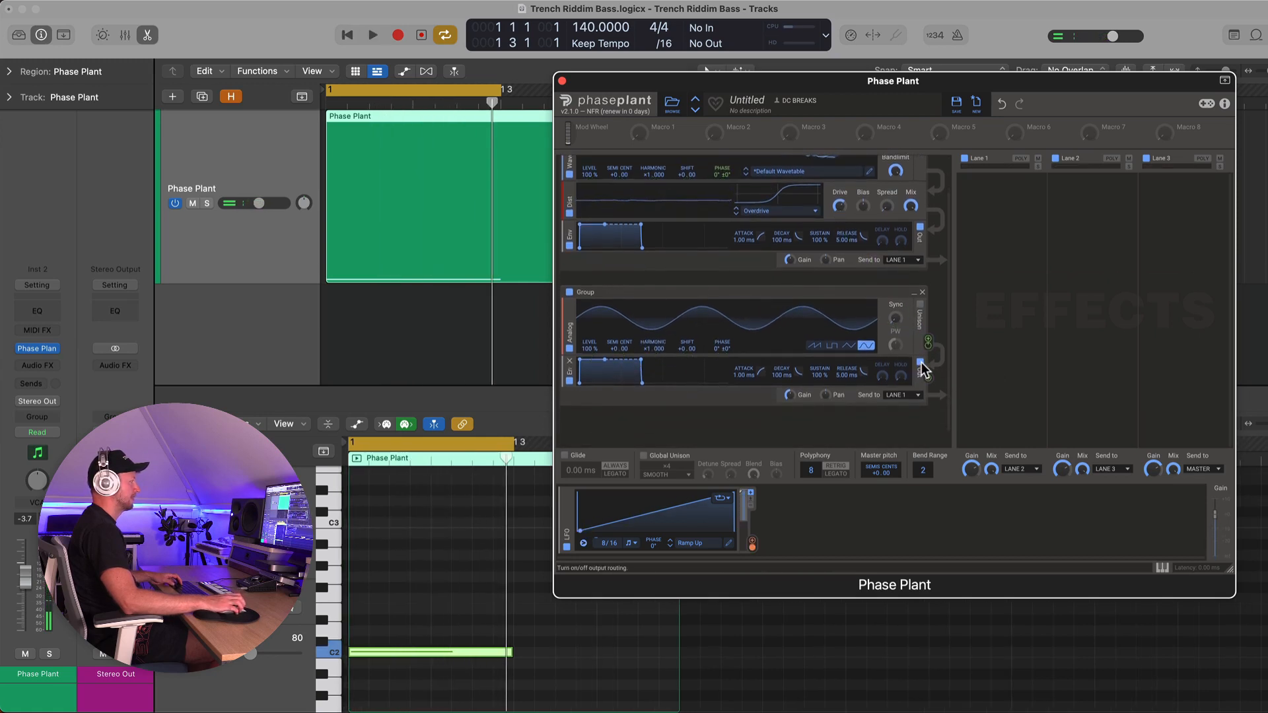
{"action": "left_click", "coordinate": [920, 363]}
{"action": "left_click", "coordinate": [573, 369]}
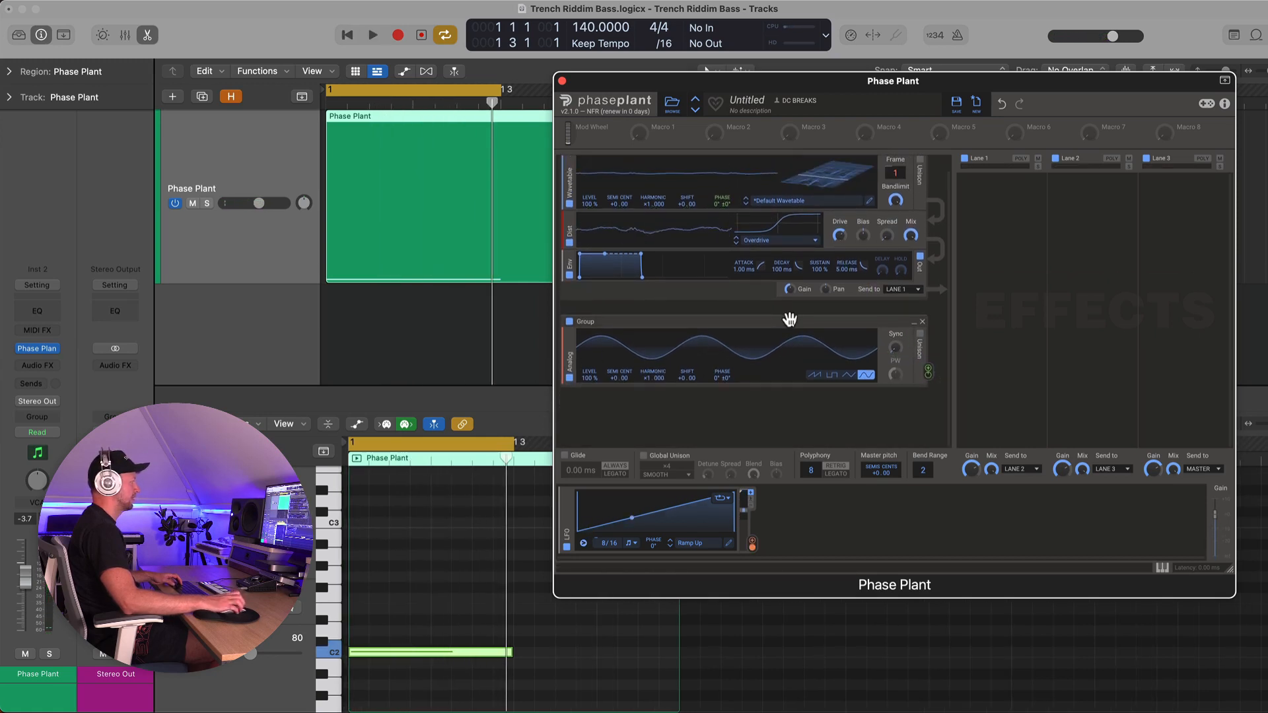
Adjust the amount of the Analog-to-wavetable phase modulation while playing
{"action": "key", "text": "space"}
{"action": "mouse_move", "coordinate": [928, 371]}
{"action": "mouse_move", "coordinate": [928, 374]}
{"action": "left_mouse_down"}
{"action": "mouse_move", "coordinate": [928, 352]}
{"action": "mouse_move", "coordinate": [929, 383]}
{"action": "left_mouse_up"}
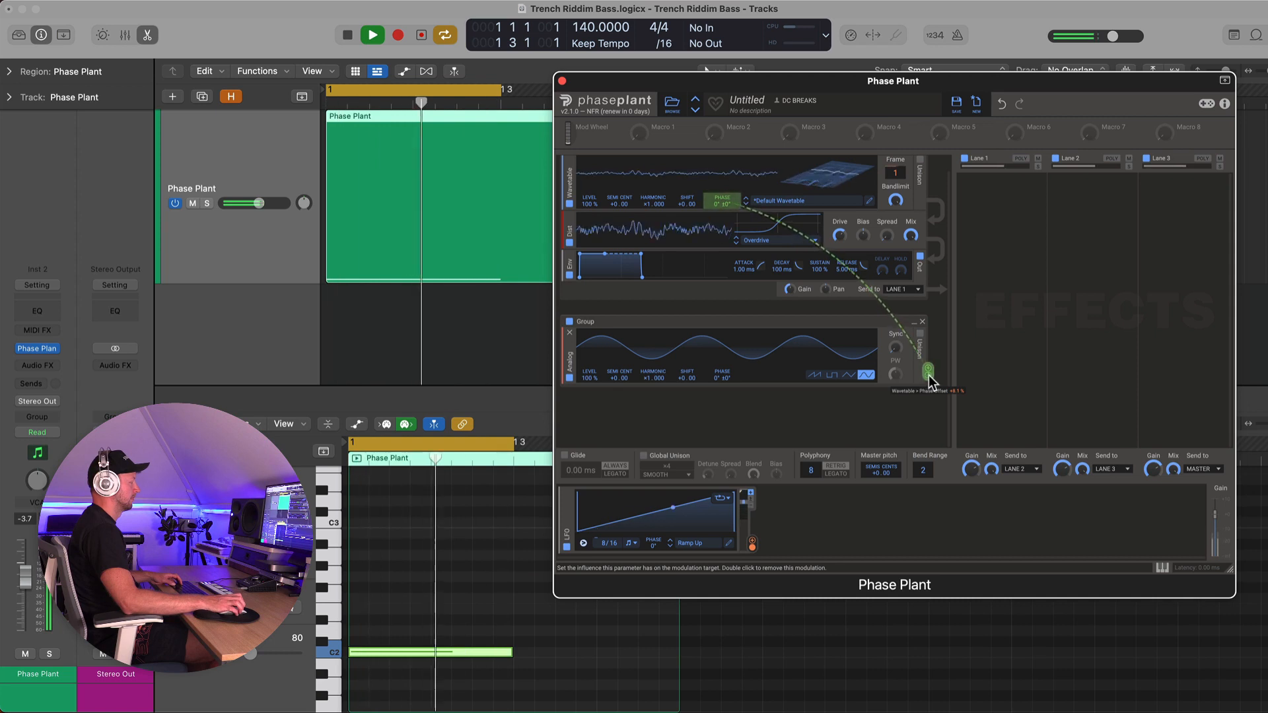
{"action": "key", "text": "space"}
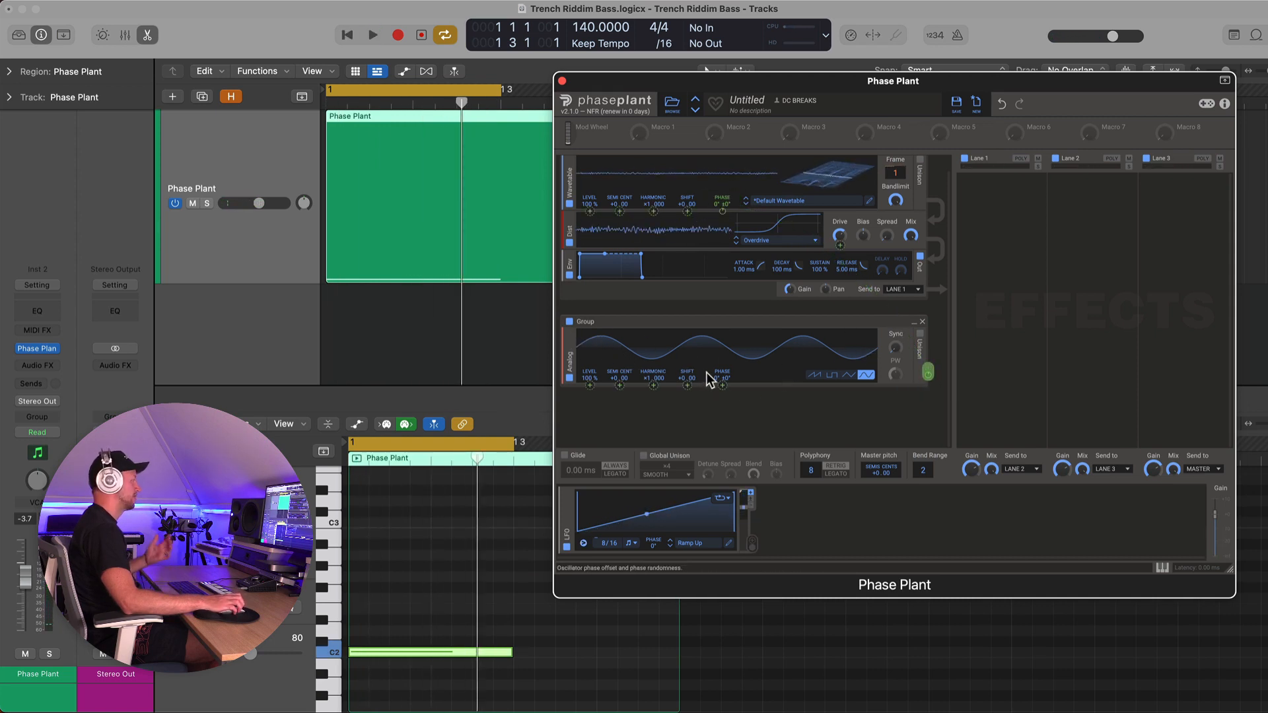
Modulate the Analog oscillator's own phase with its output at about -16.7 % and retune the wavetable phase amount
{"action": "left_click_drag", "start_coordinate": [722, 385], "coordinate": [722, 387]}
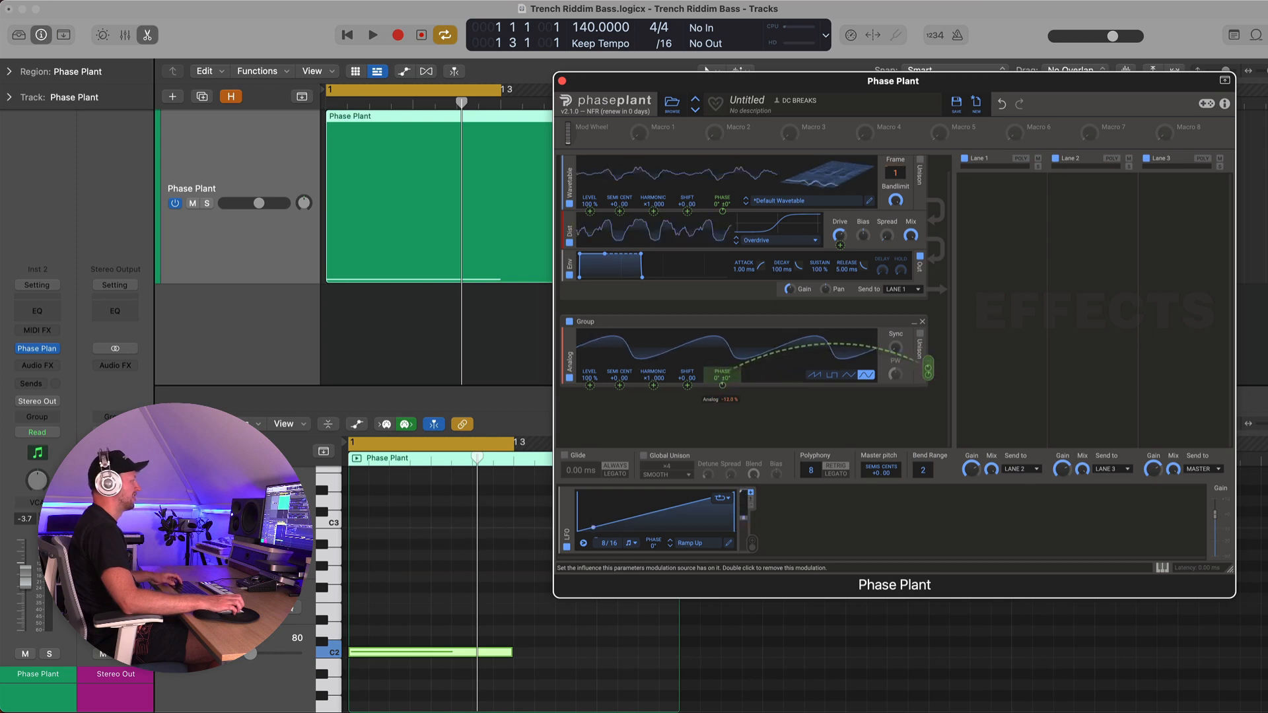
{"action": "left_click_drag", "start_coordinate": [723, 385], "coordinate": [722, 387]}
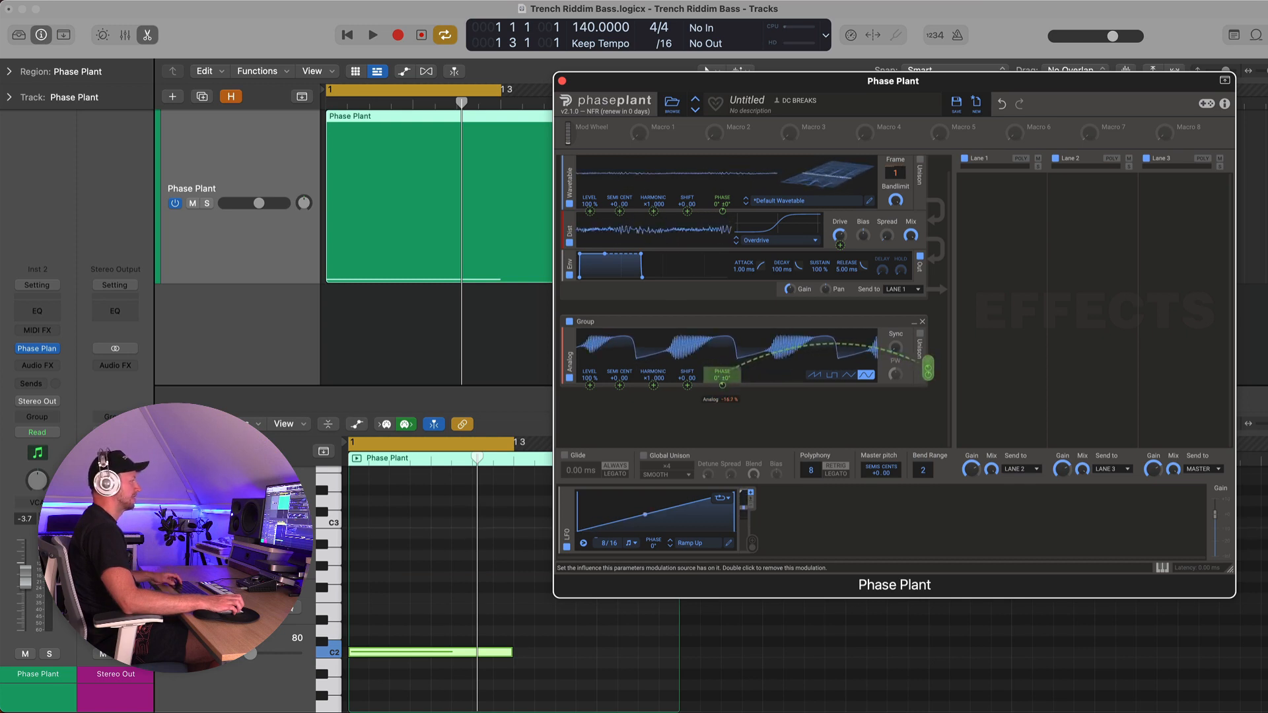
{"action": "key", "text": "space"}
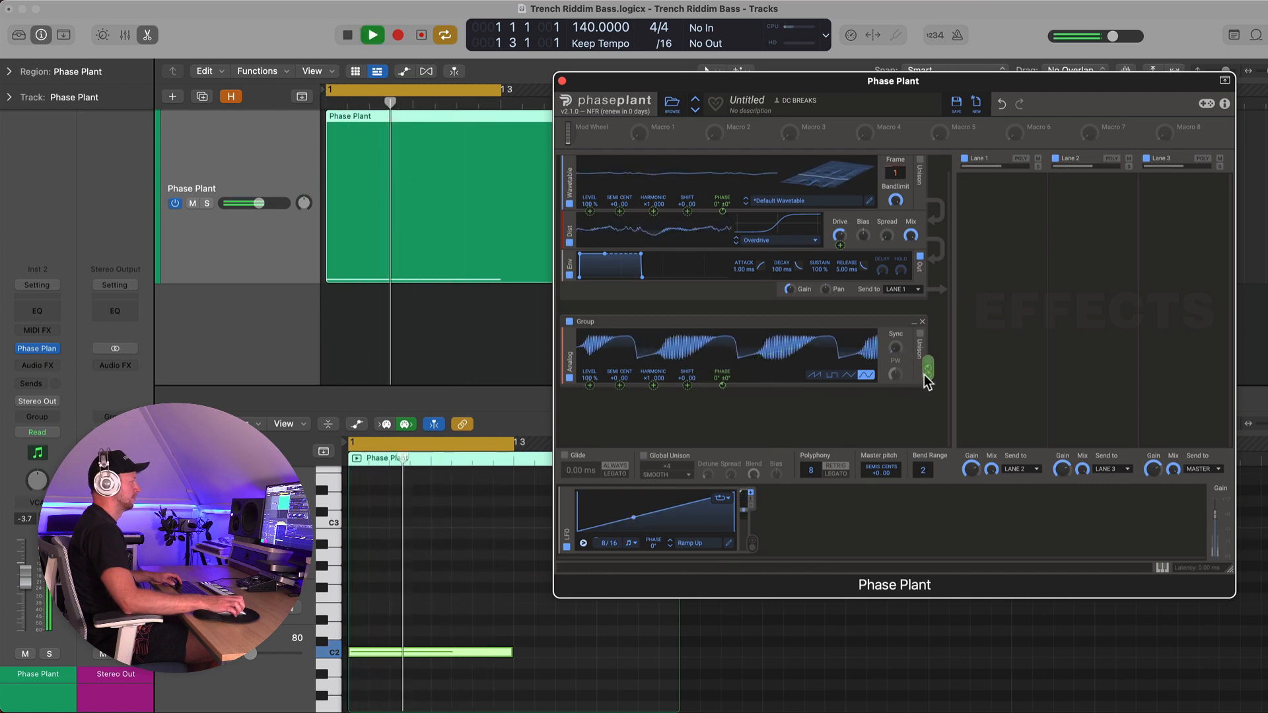
{"action": "mouse_move", "coordinate": [928, 375]}
{"action": "left_mouse_down"}
{"action": "mouse_move", "coordinate": [929, 393]}
{"action": "mouse_move", "coordinate": [927, 374]}
{"action": "left_mouse_up"}
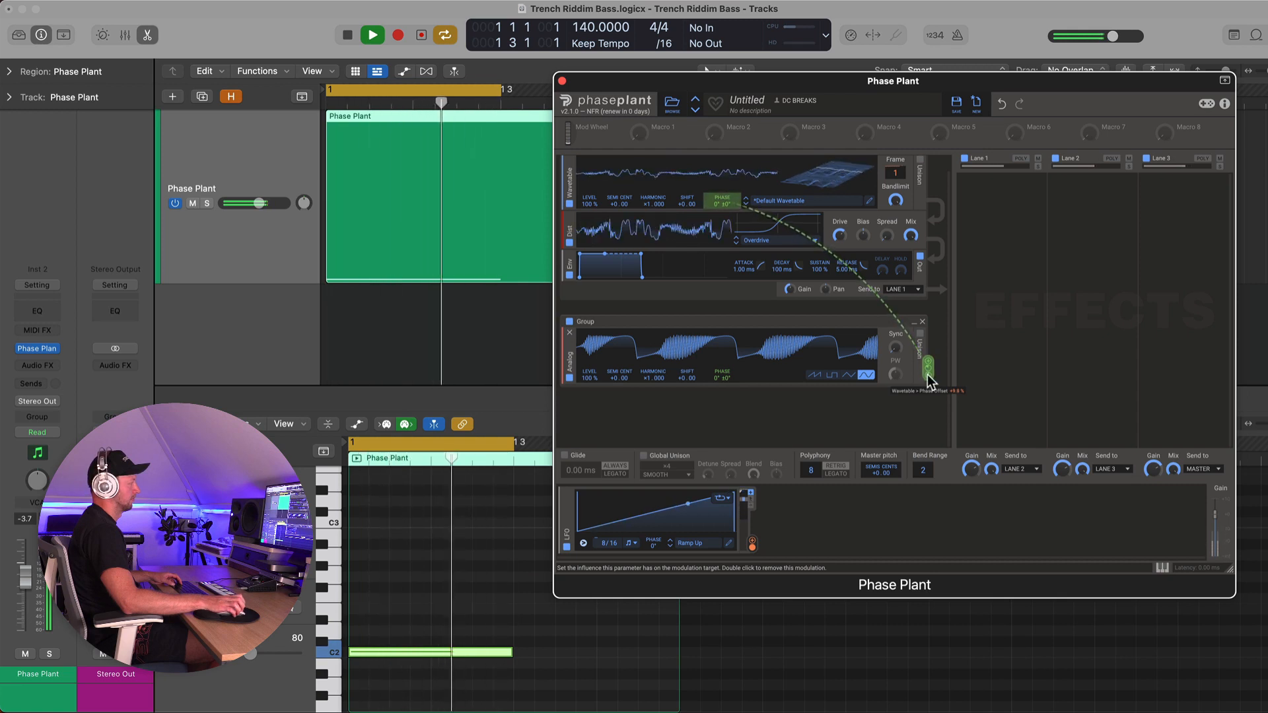
{"action": "key", "text": "space"}
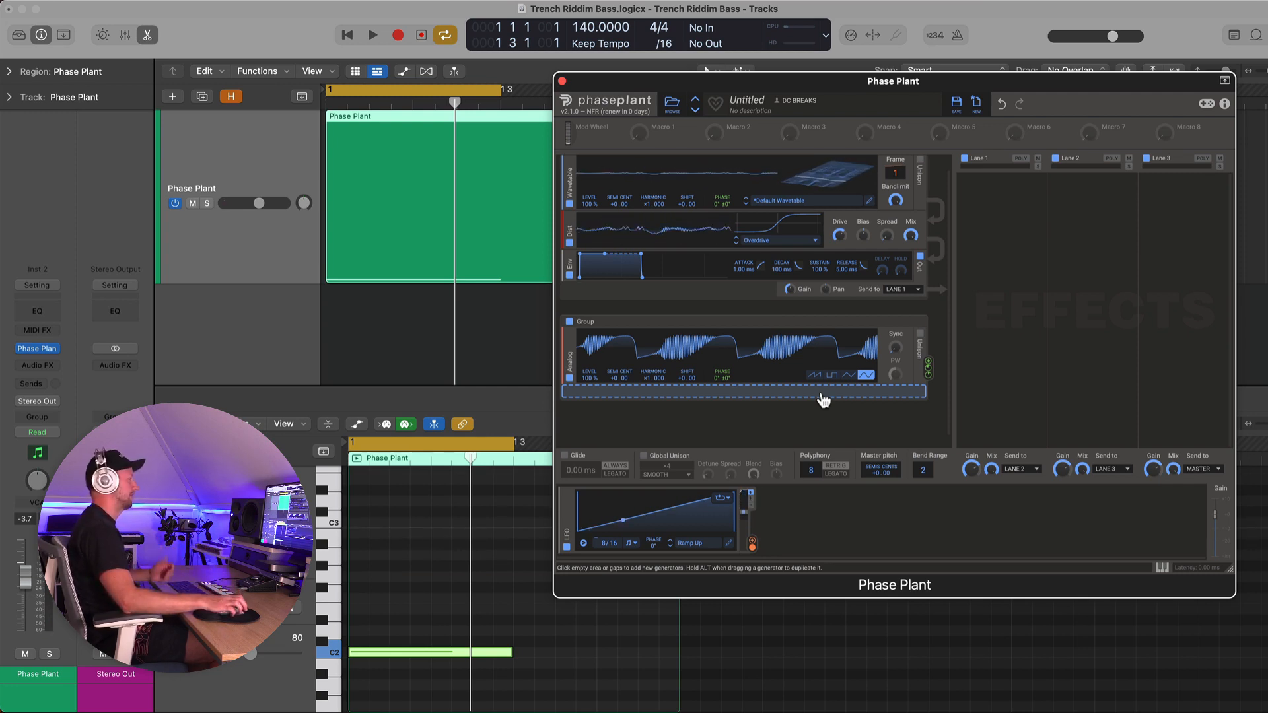
Add a Comb Filter effect to Lane 1
{"action": "left_click", "coordinate": [987, 208]}
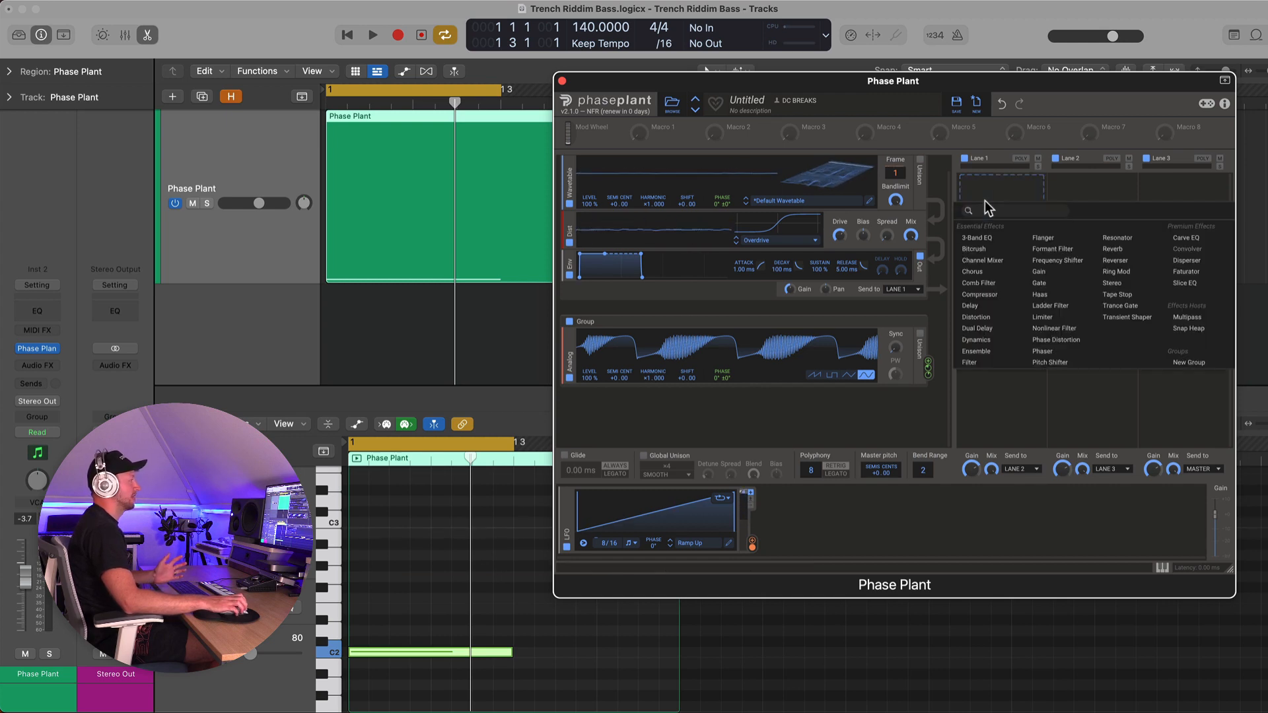
{"action": "left_click_drag", "start_coordinate": [991, 77], "coordinate": [878, 84]}
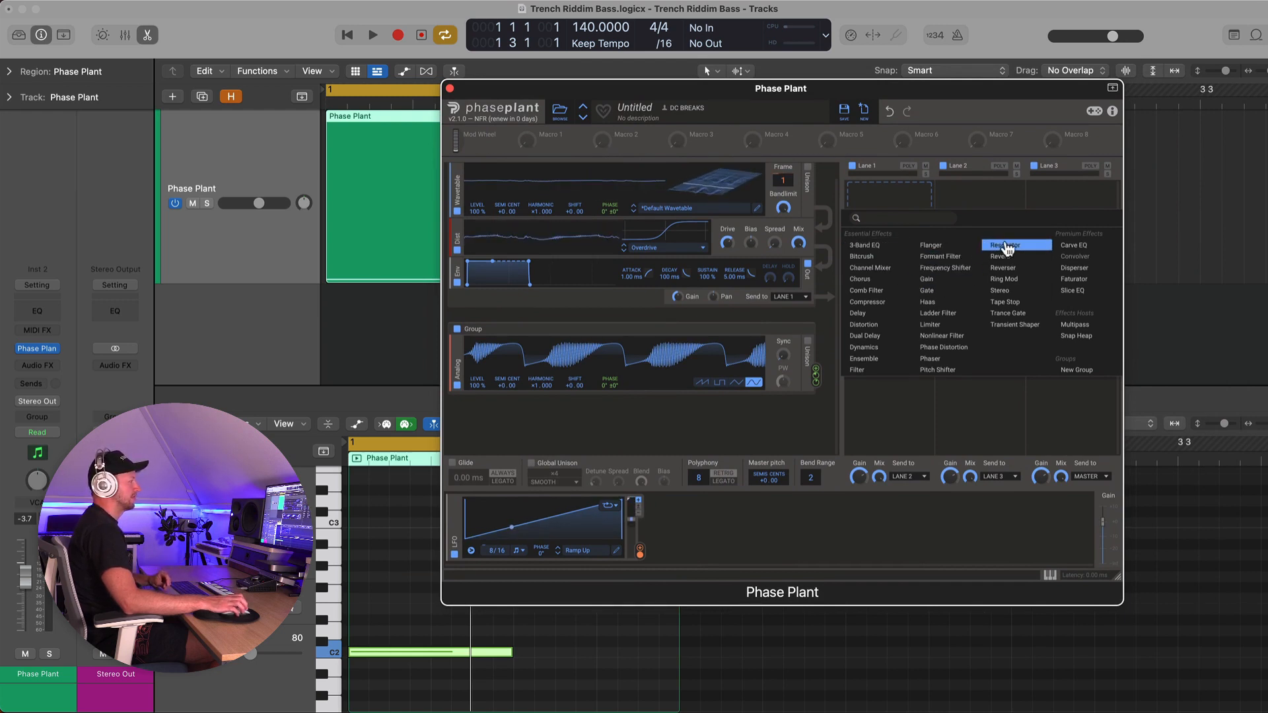
{"action": "left_click", "coordinate": [883, 296]}
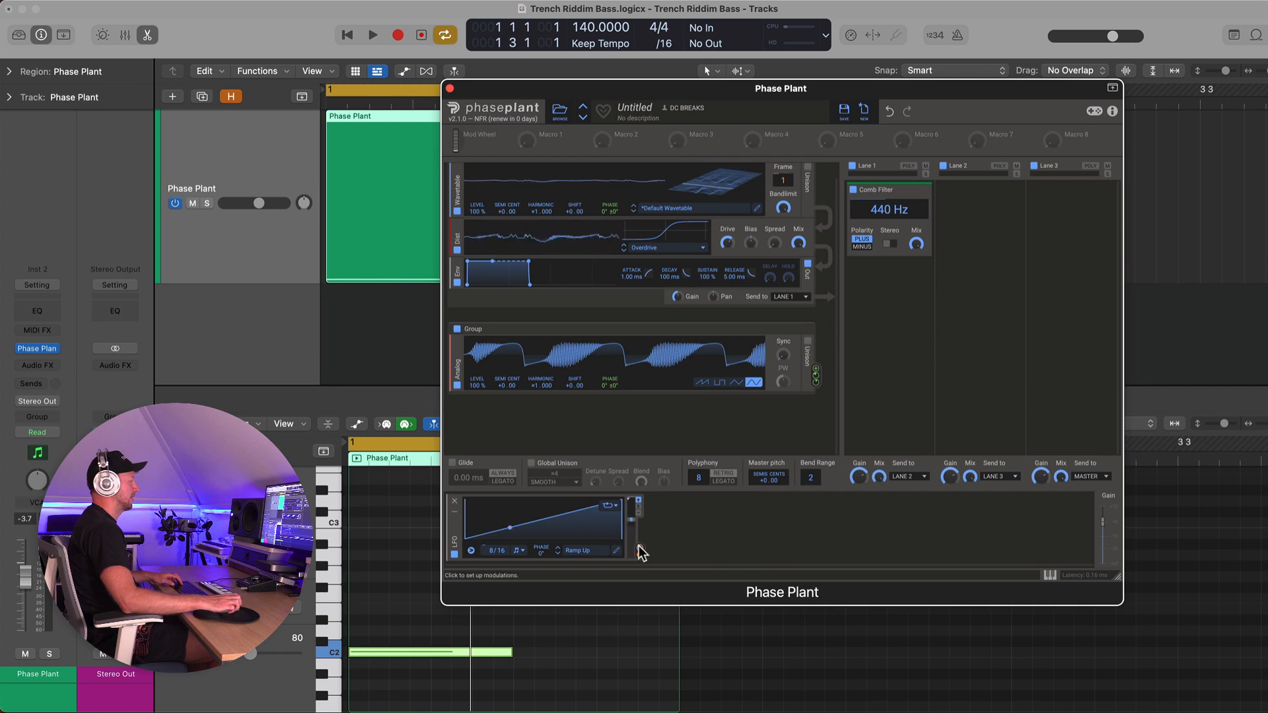
Assign the LFO to modulate the Comb Filter's frequency and play the result
{"action": "left_click_drag", "start_coordinate": [640, 553], "coordinate": [554, 554]}
{"action": "left_click_drag", "start_coordinate": [903, 260], "coordinate": [880, 210]}
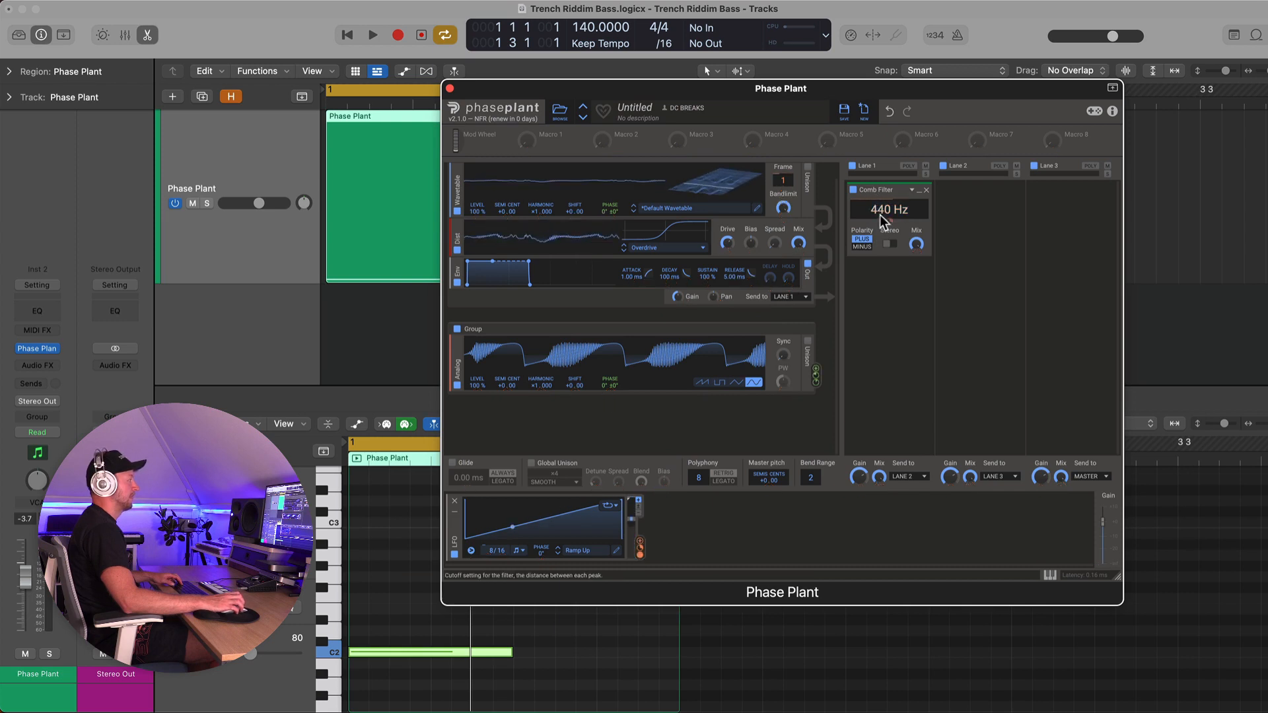
{"action": "key", "text": "space"}
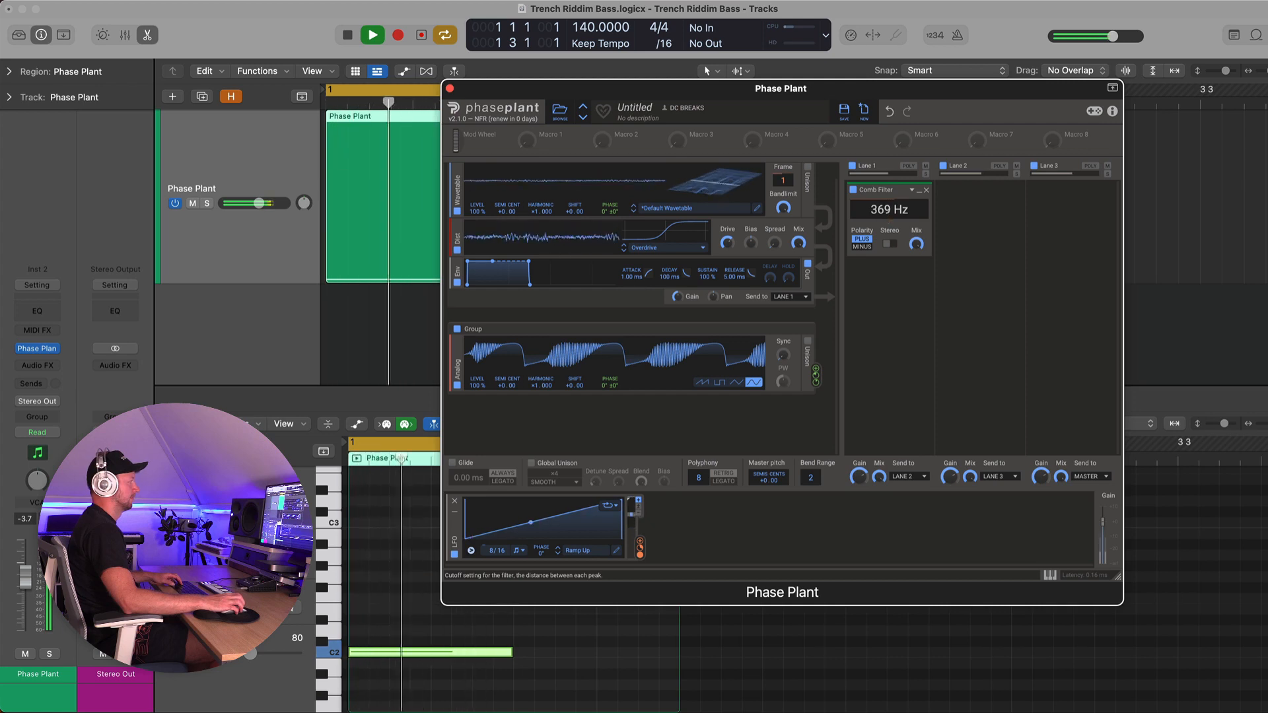
Duplicate the Comb Filter in Lane 1 and set the copy to minus polarity at 453 Hz
{"action": "key", "text": "space"}
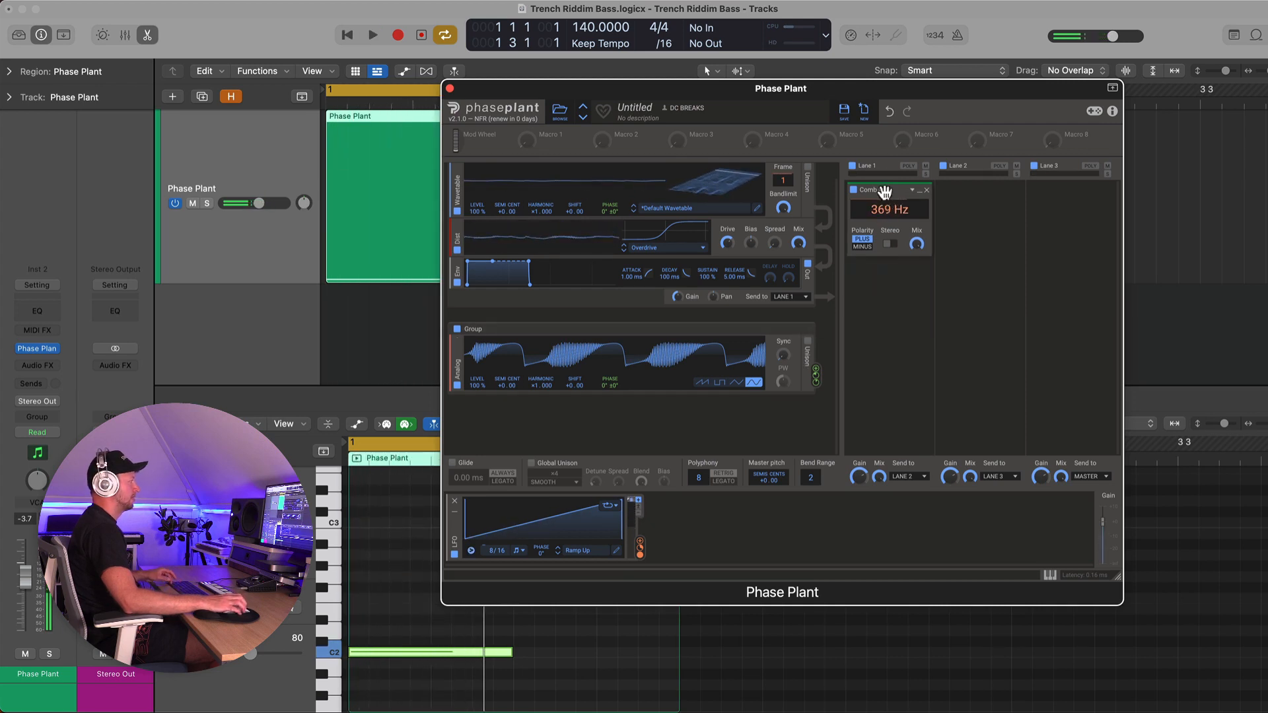
{"action": "left_click_drag", "start_coordinate": [883, 191], "coordinate": [889, 293]}
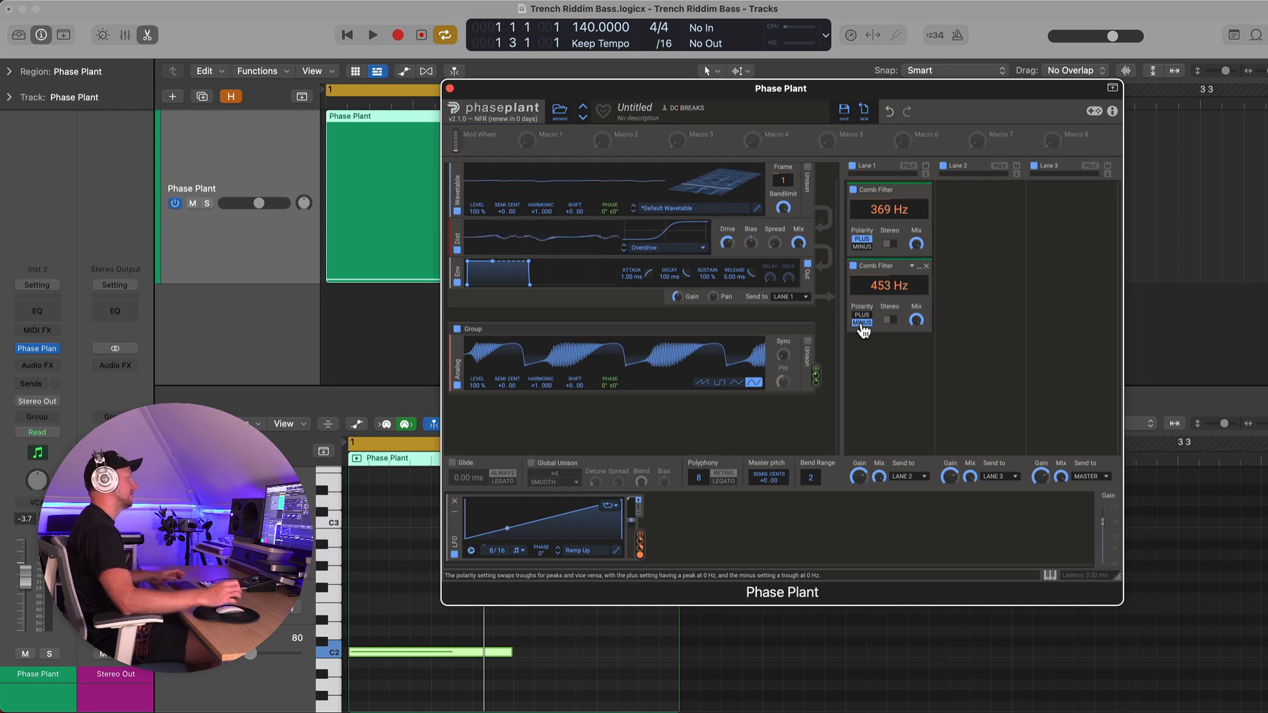
{"action": "key", "text": "space"}
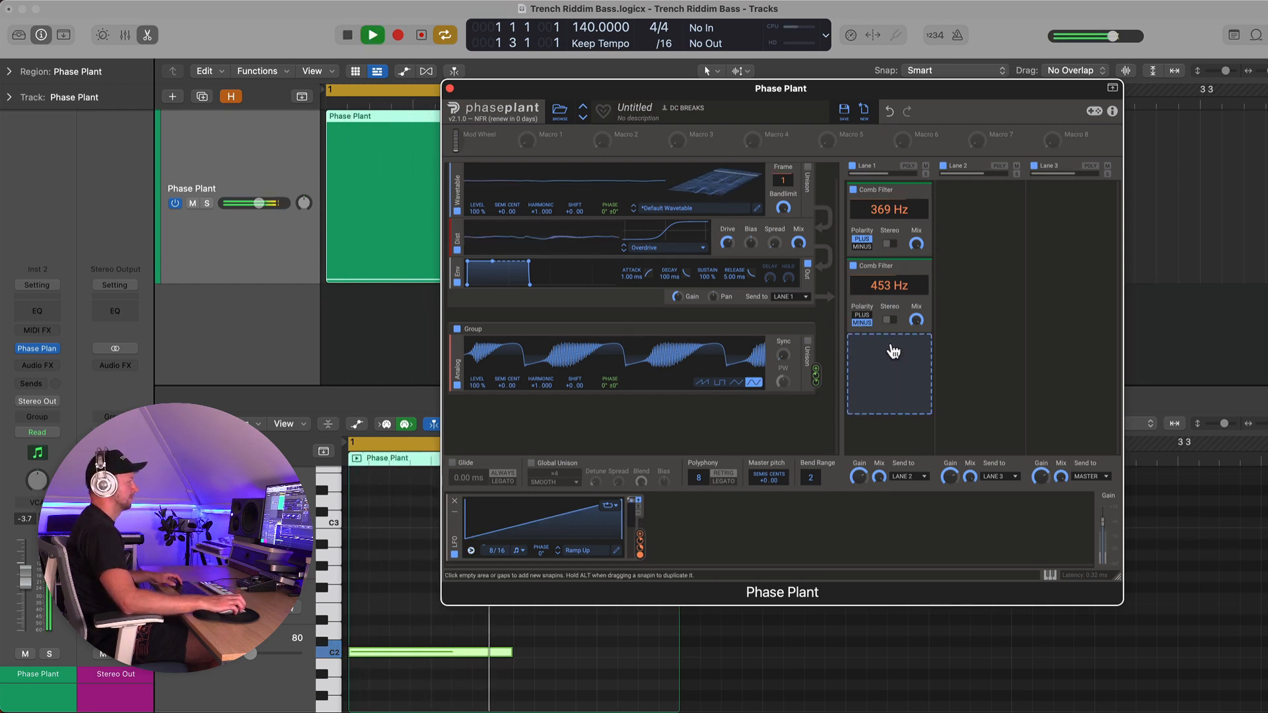
Add a Resonator effect below the comb filters and set its pitch to D 1
{"action": "left_click", "coordinate": [890, 343]}
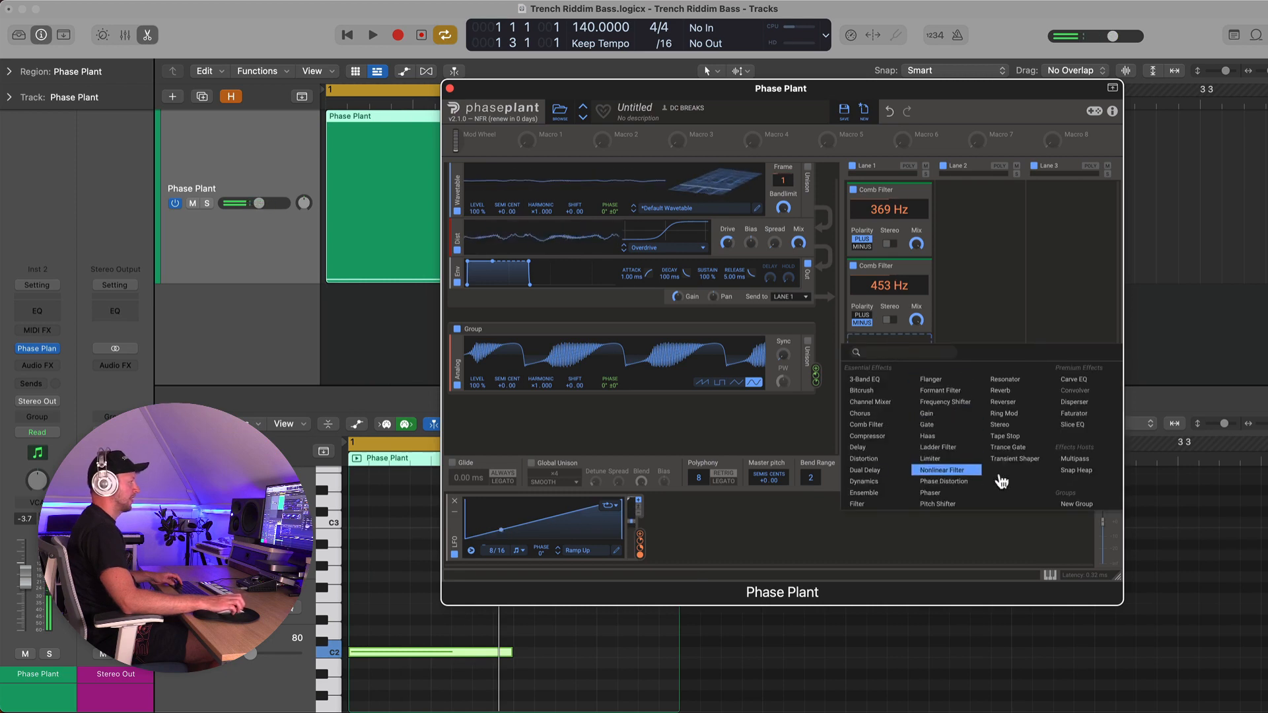
{"action": "left_click", "coordinate": [1025, 381]}
{"action": "scroll", "coordinate": [902, 315], "scroll_direction": "down", "scroll_amount": 2}
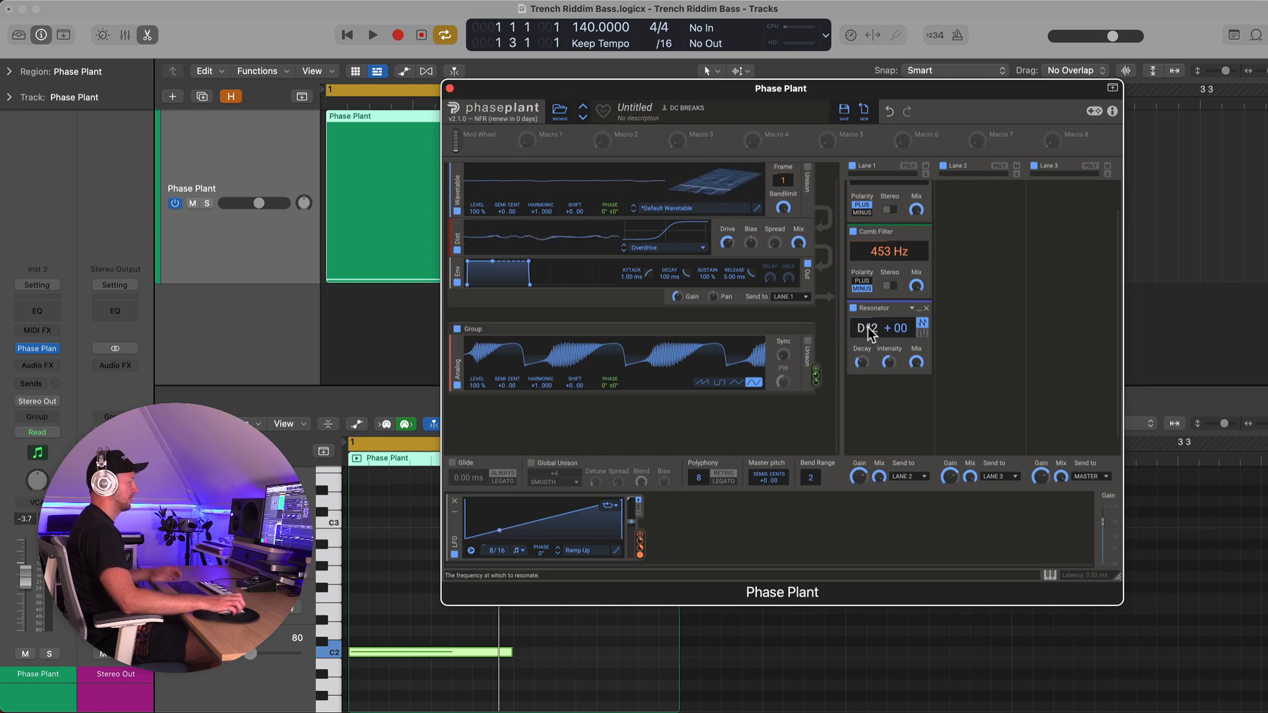
{"action": "key", "text": "space"}
{"action": "left_click_drag", "start_coordinate": [873, 333], "coordinate": [869, 358]}
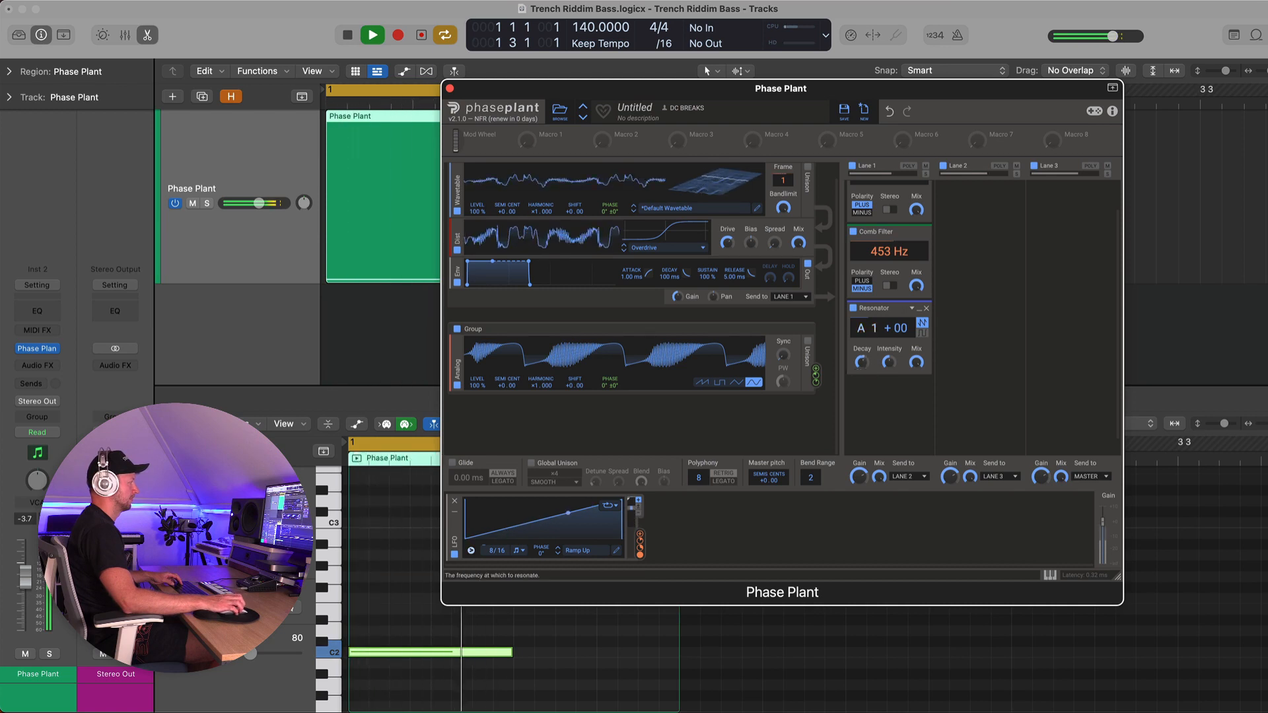
{"action": "left_click_drag", "start_coordinate": [873, 328], "coordinate": [873, 331]}
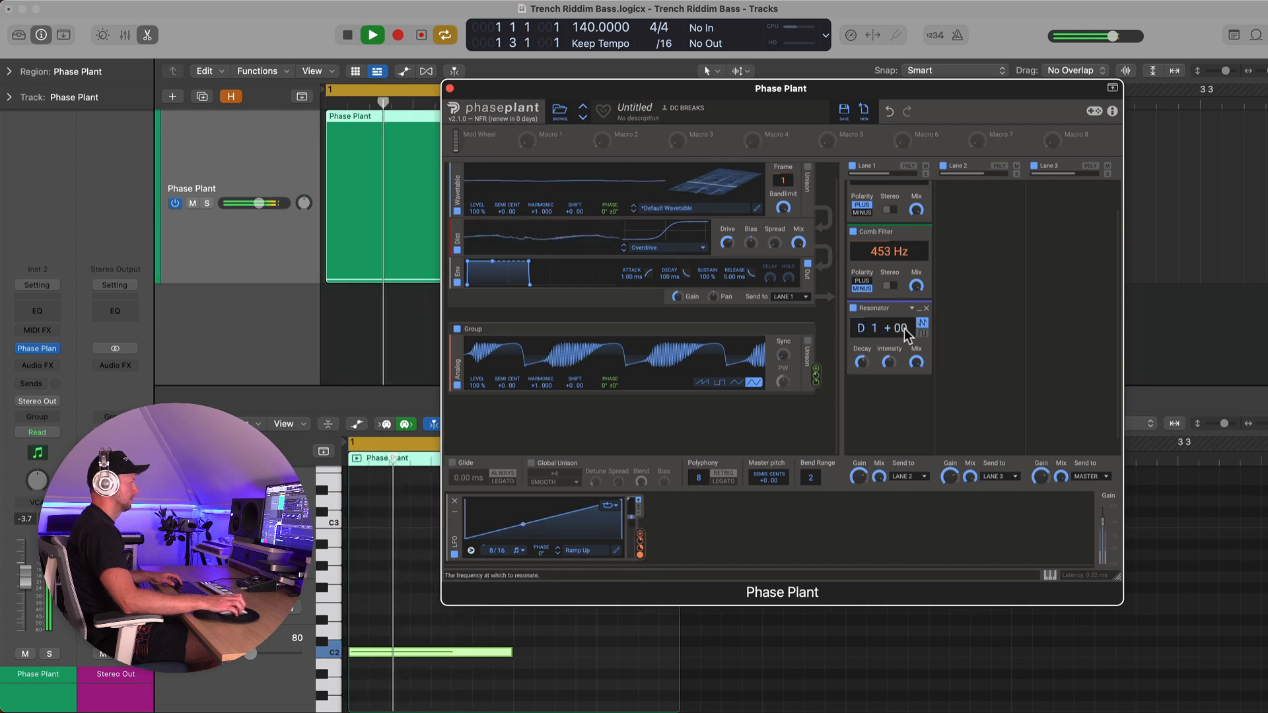
{"action": "left_click_drag", "start_coordinate": [865, 327], "coordinate": [862, 357]}
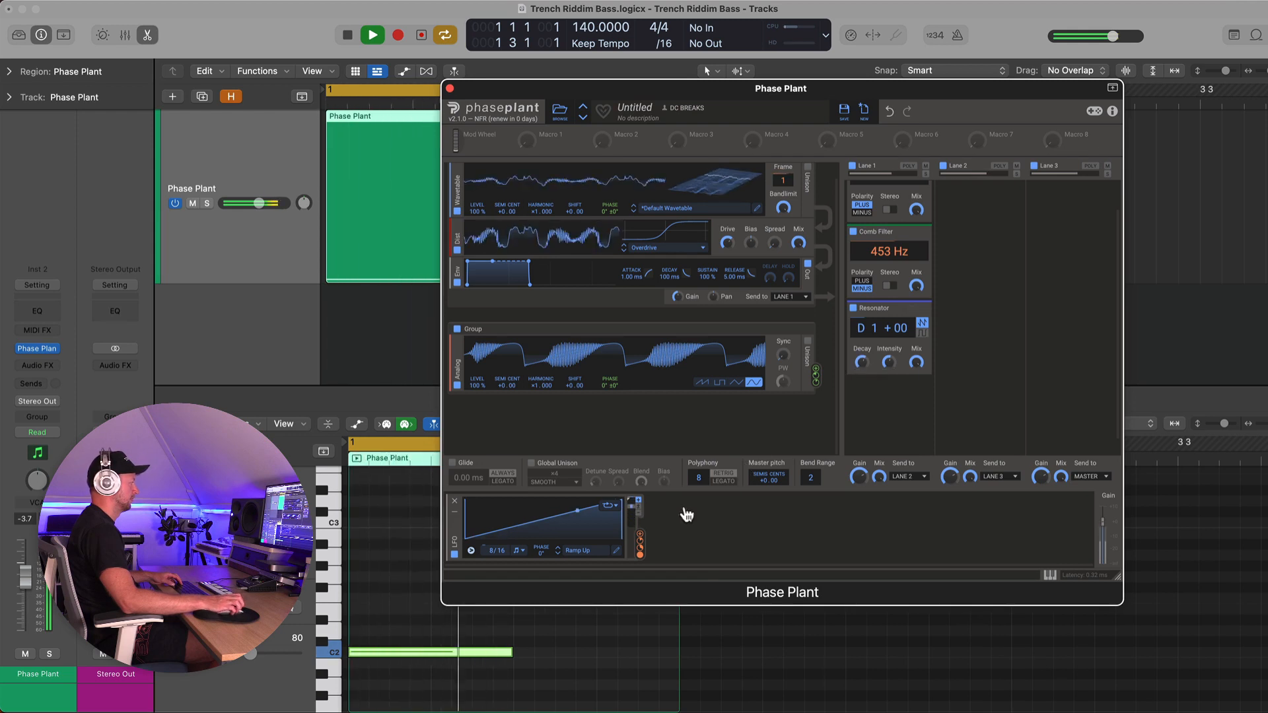
Assign the LFO to modulate the Resonator's decay and play the result
{"action": "key", "text": "space"}
{"action": "left_click_drag", "start_coordinate": [640, 541], "coordinate": [569, 523]}
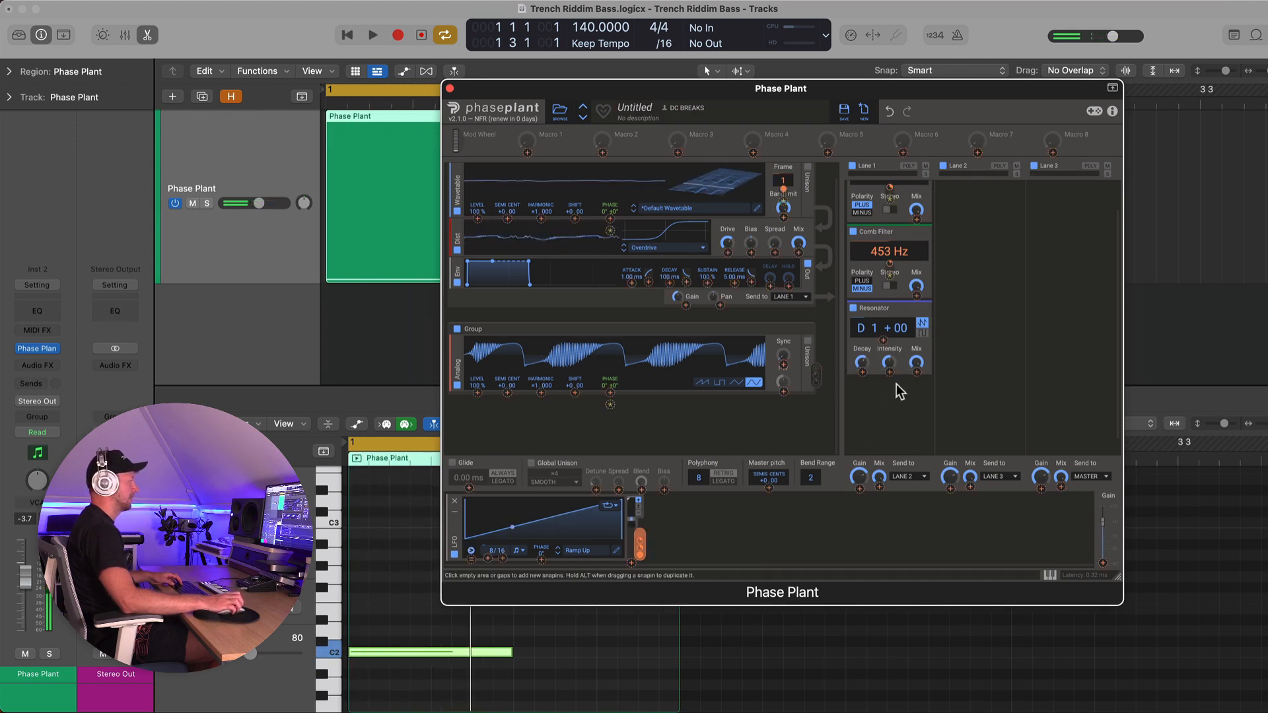
{"action": "left_click_drag", "start_coordinate": [897, 383], "coordinate": [862, 373]}
{"action": "key", "text": "space"}
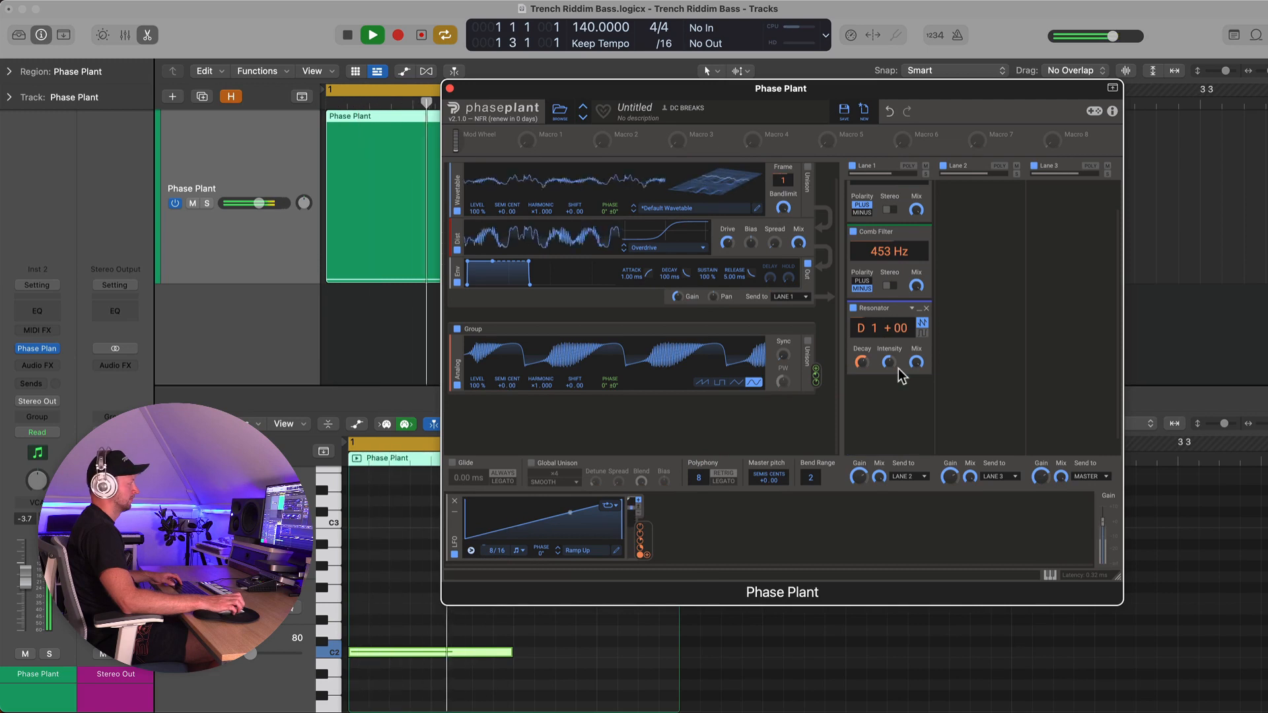
Add a Ring Mod effect below the Resonator in Lane 1
{"action": "key", "text": "space"}
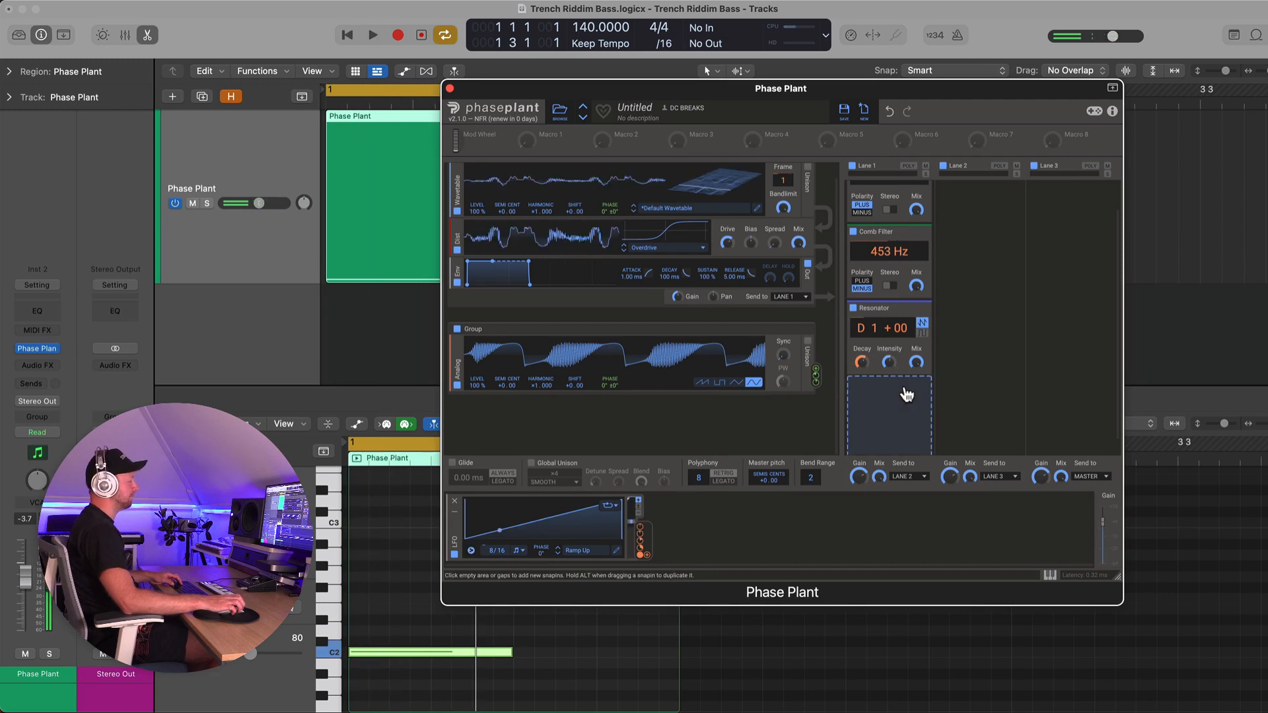
{"action": "left_click", "coordinate": [906, 395]}
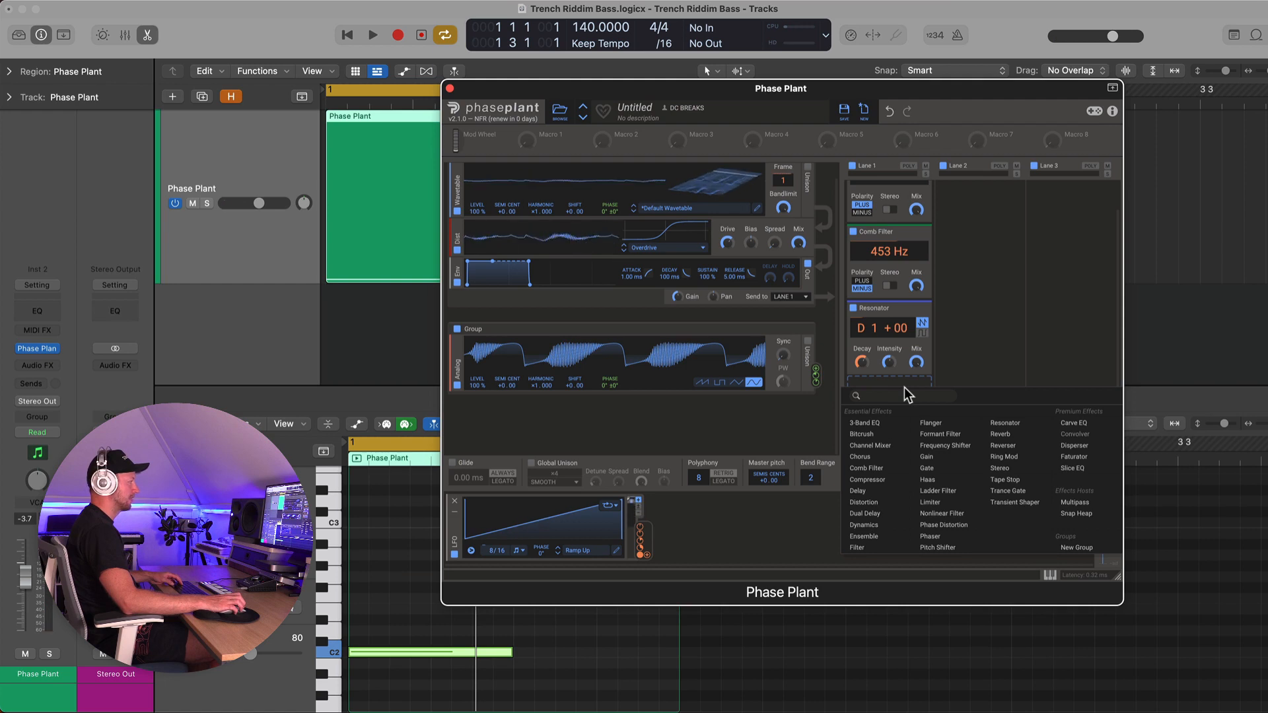
{"action": "left_click", "coordinate": [1011, 457]}
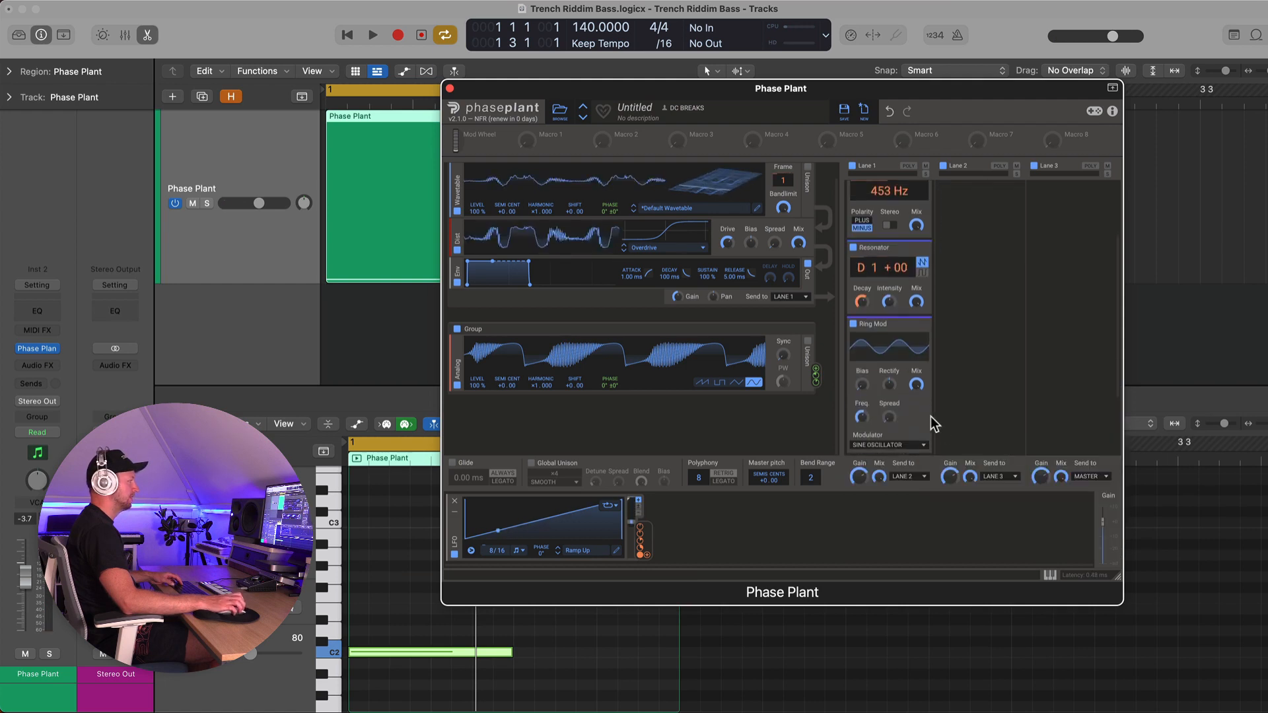
Assign the LFO to modulate the Ring Mod's frequency and adjust the modulation amount while playing
{"action": "key", "text": "space"}
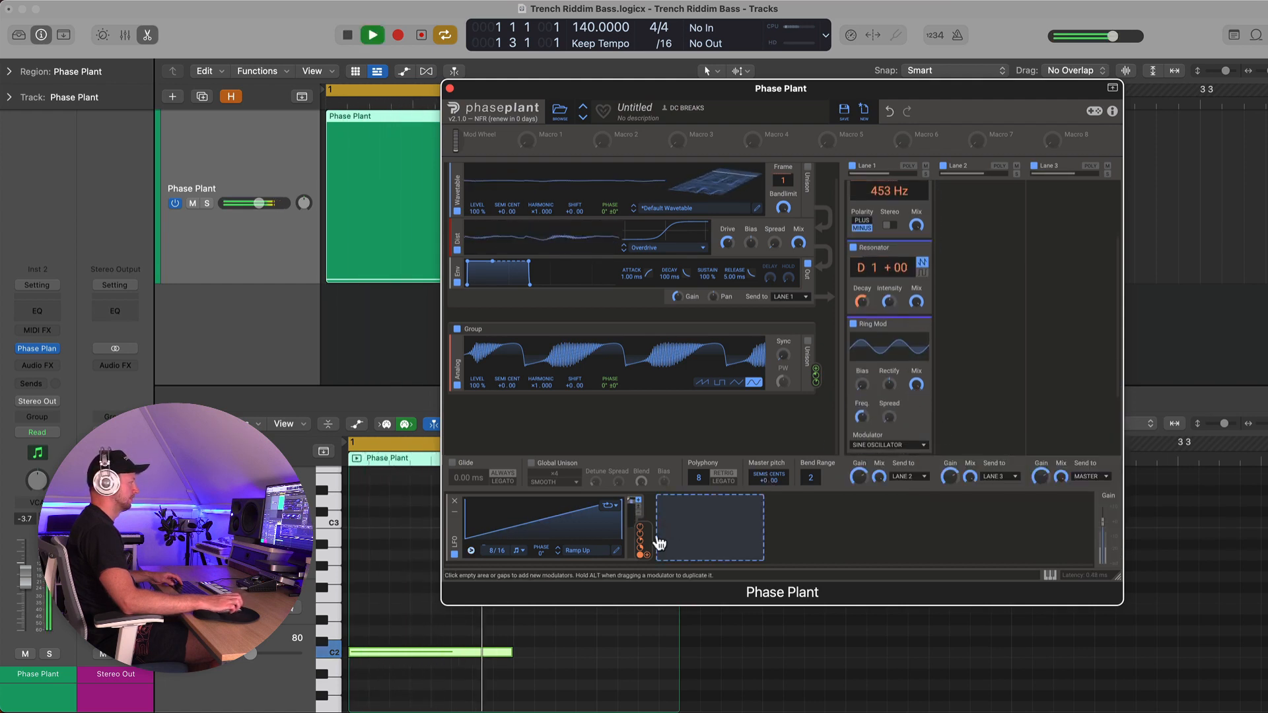
{"action": "left_click_drag", "start_coordinate": [641, 548], "coordinate": [862, 452]}
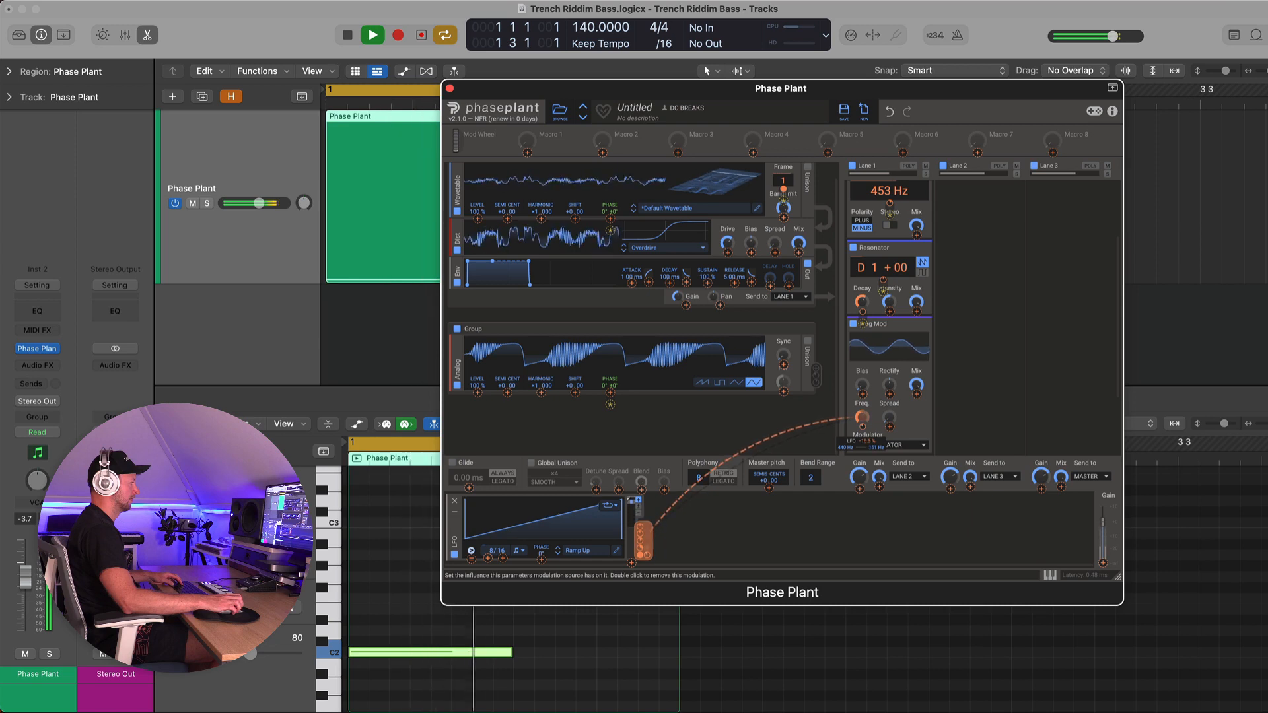
{"action": "mouse_move", "coordinate": [889, 395]}
{"action": "left_mouse_down"}
{"action": "mouse_move", "coordinate": [889, 368]}
{"action": "mouse_move", "coordinate": [889, 409]}
{"action": "left_mouse_up"}
{"action": "key", "text": "space"}
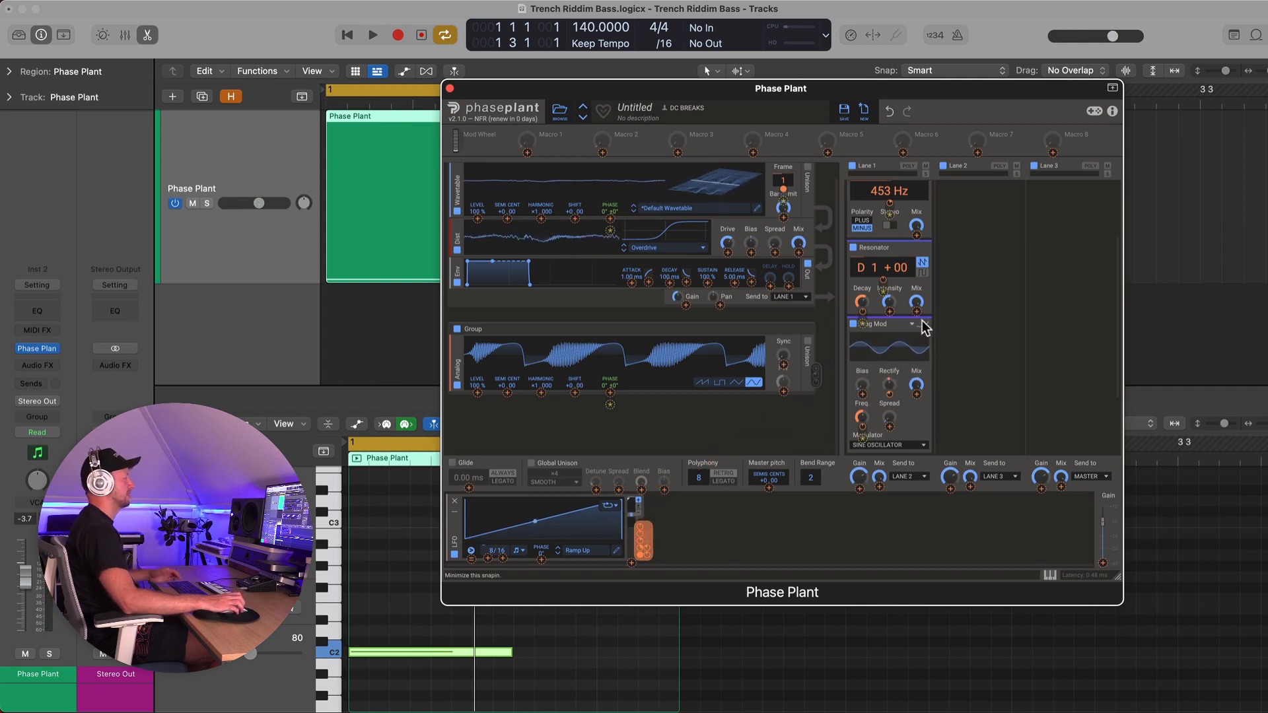
Add a Formant Filter to Lane 1 and move its formant point to the lower-left corner
{"action": "scroll", "coordinate": [910, 365], "scroll_direction": "up", "scroll_amount": 3}
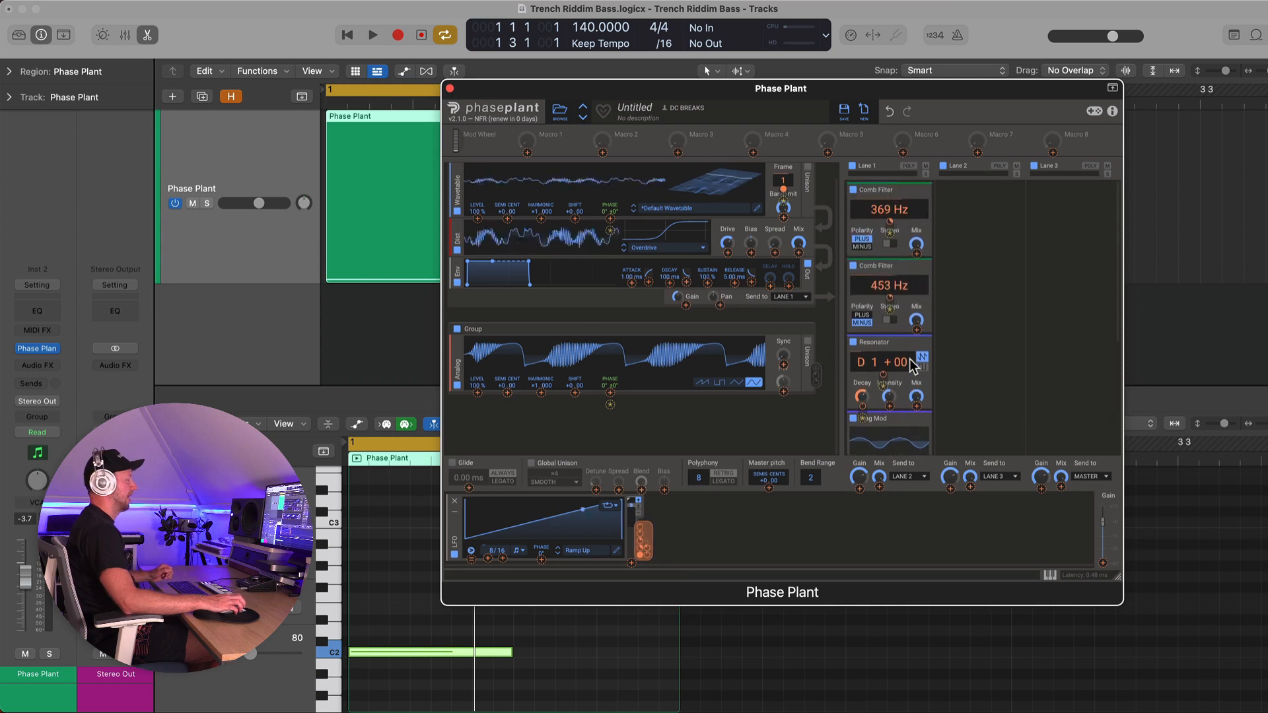
{"action": "scroll", "coordinate": [910, 362], "scroll_direction": "down", "scroll_amount": 5}
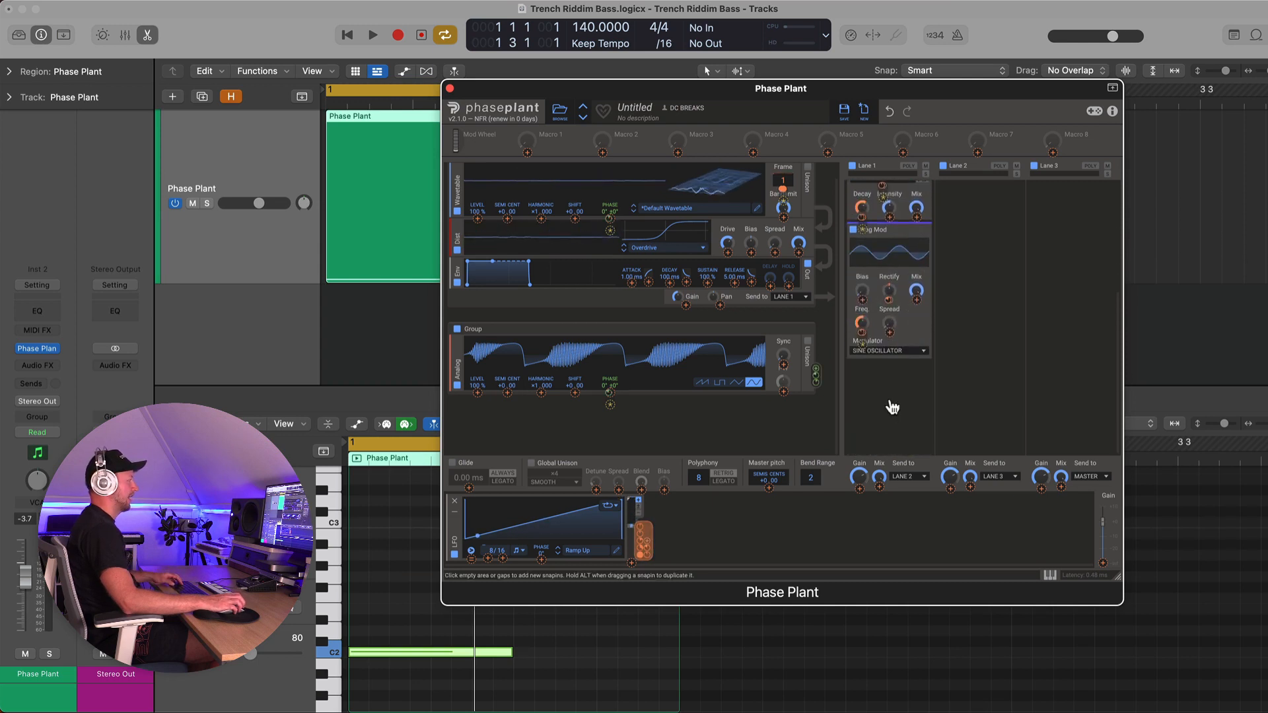
{"action": "left_click", "coordinate": [893, 377]}
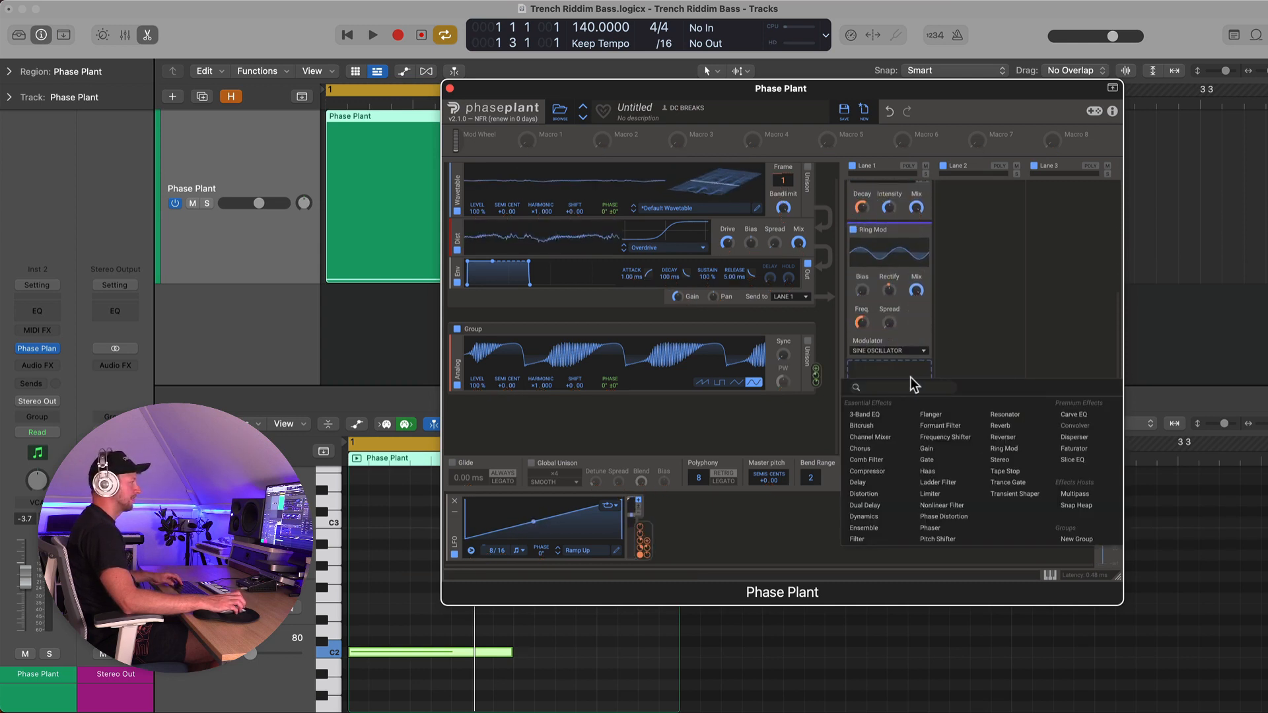
{"action": "left_click", "coordinate": [939, 426]}
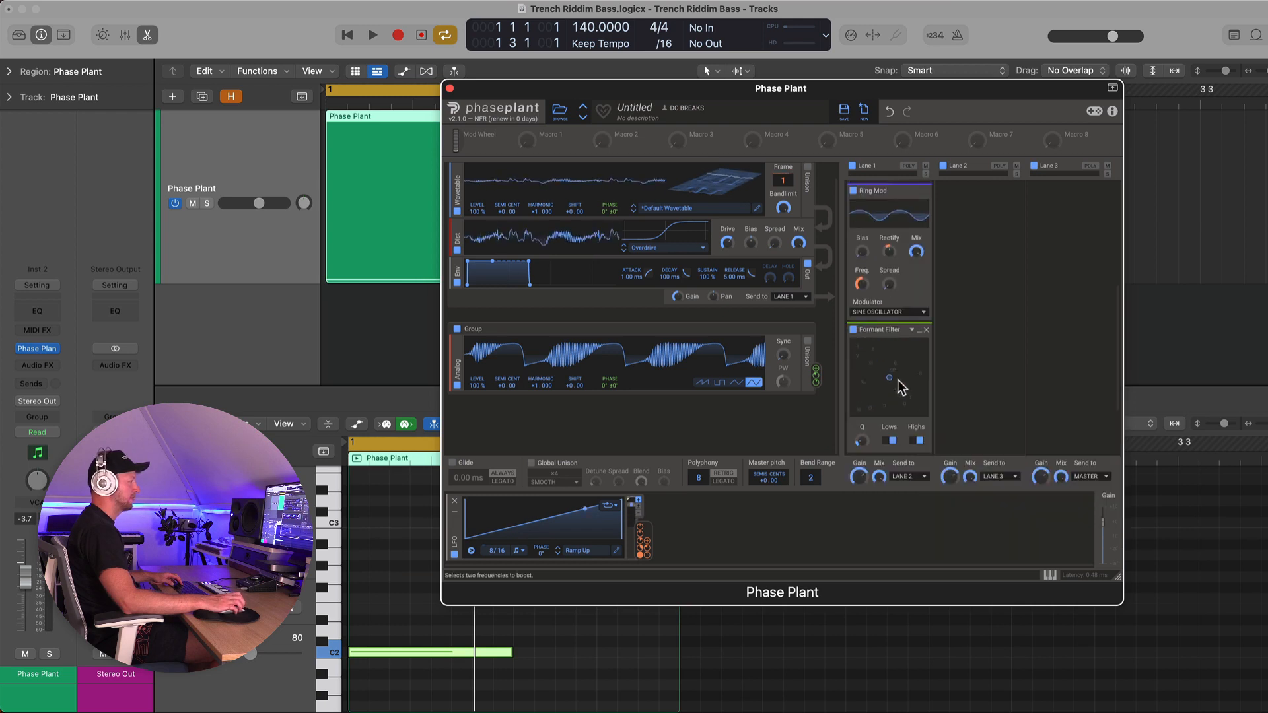
{"action": "left_click_drag", "start_coordinate": [890, 365], "coordinate": [847, 418]}
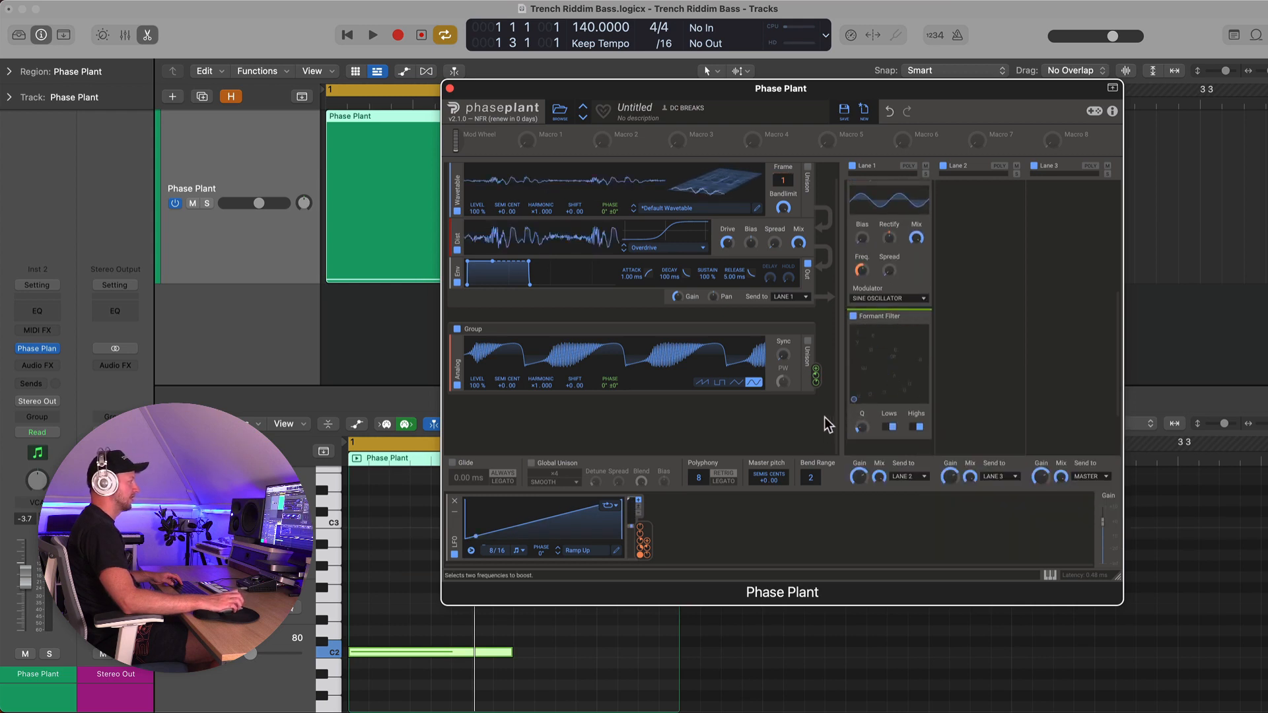
Assign the LFO to modulate the Formant Filter's position and play the result
{"action": "left_click_drag", "start_coordinate": [763, 468], "coordinate": [889, 411]}
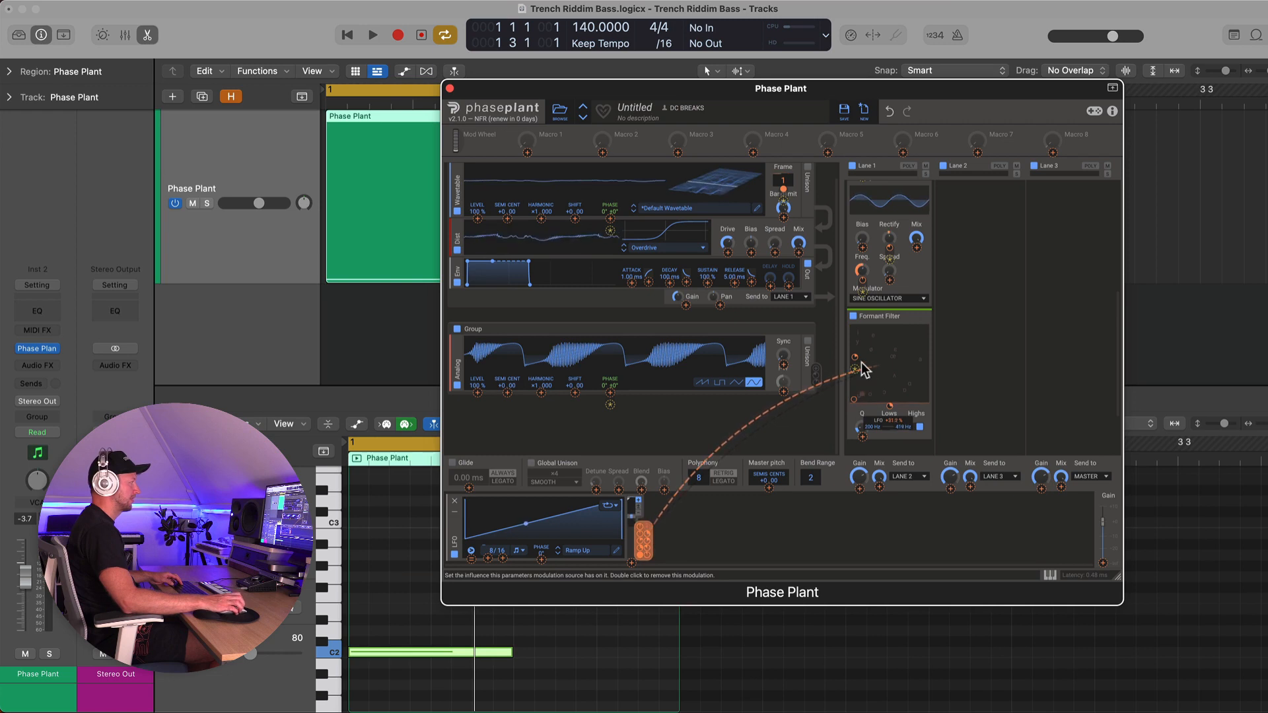
{"action": "left_click_drag", "start_coordinate": [863, 367], "coordinate": [831, 379]}
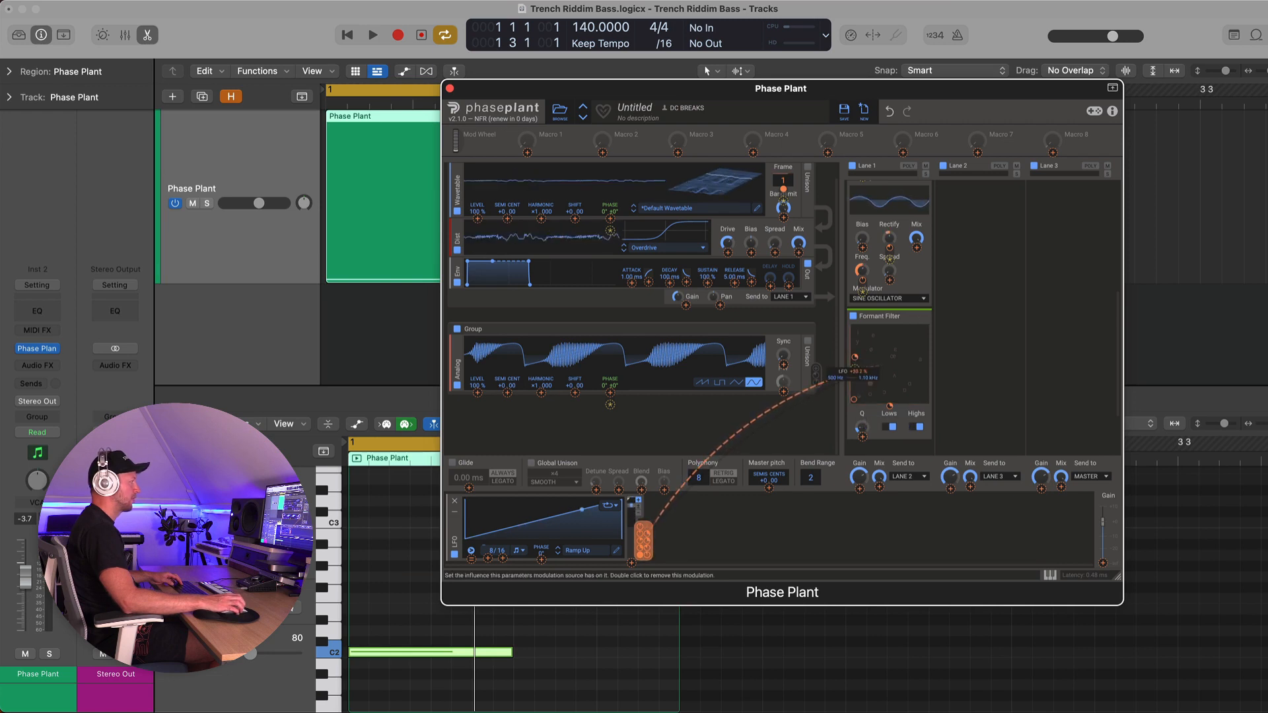
{"action": "key", "text": "space"}
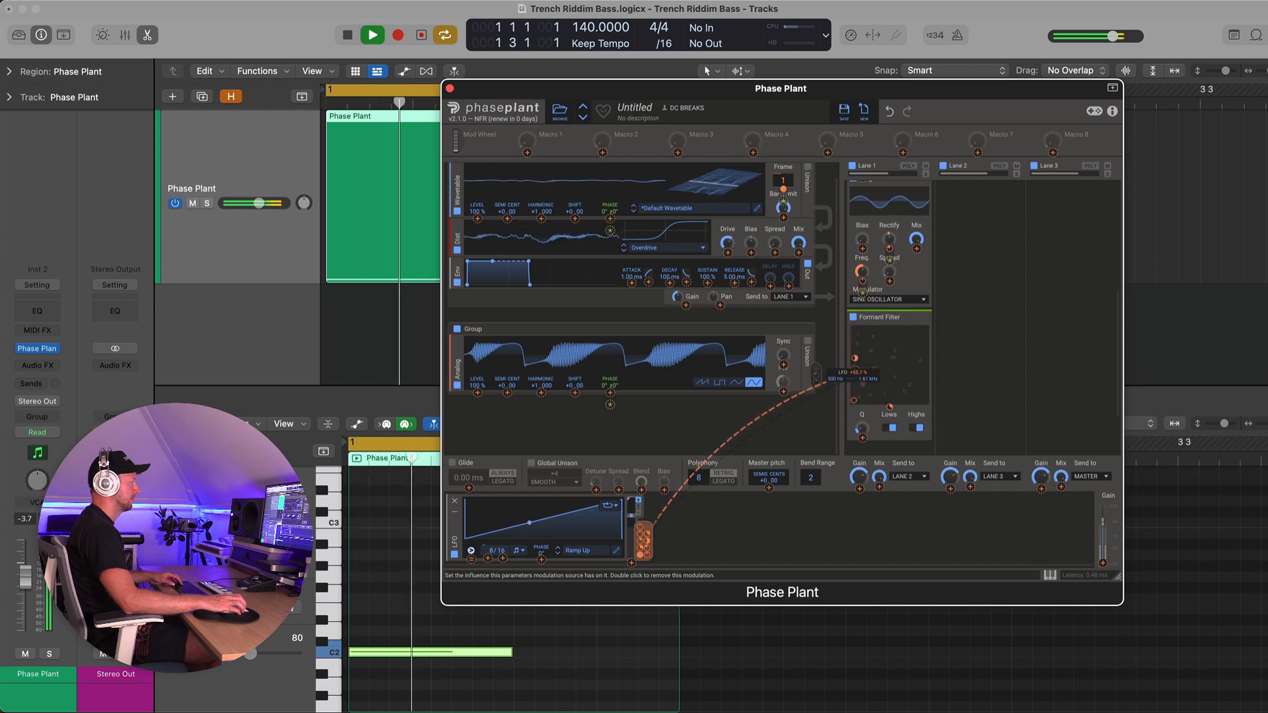
Adjust the Formant Filter's modulation amount and Q while playing
{"action": "left_click_drag", "start_coordinate": [889, 407], "coordinate": [858, 377]}
{"action": "left_click_drag", "start_coordinate": [861, 433], "coordinate": [861, 429]}
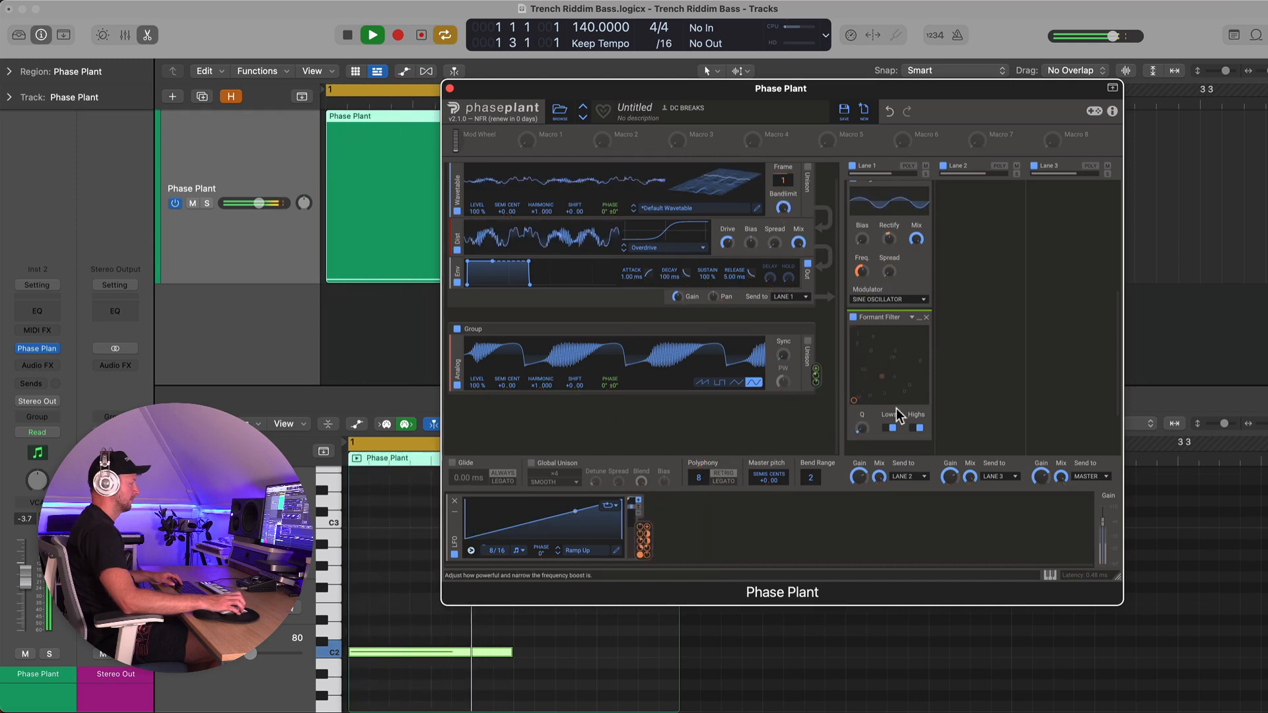
{"action": "key", "text": "space"}
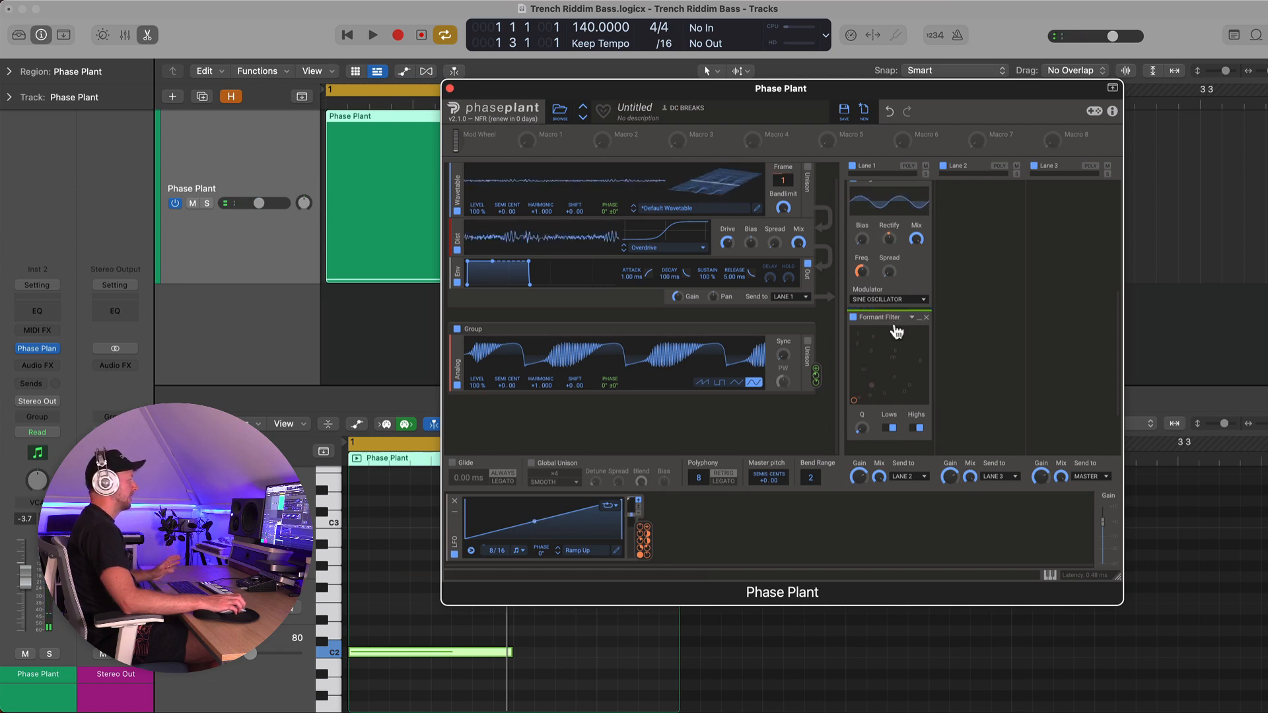
Add a Multipass effect to Lane 3
{"action": "scroll", "coordinate": [894, 323], "scroll_direction": "up", "scroll_amount": 3}
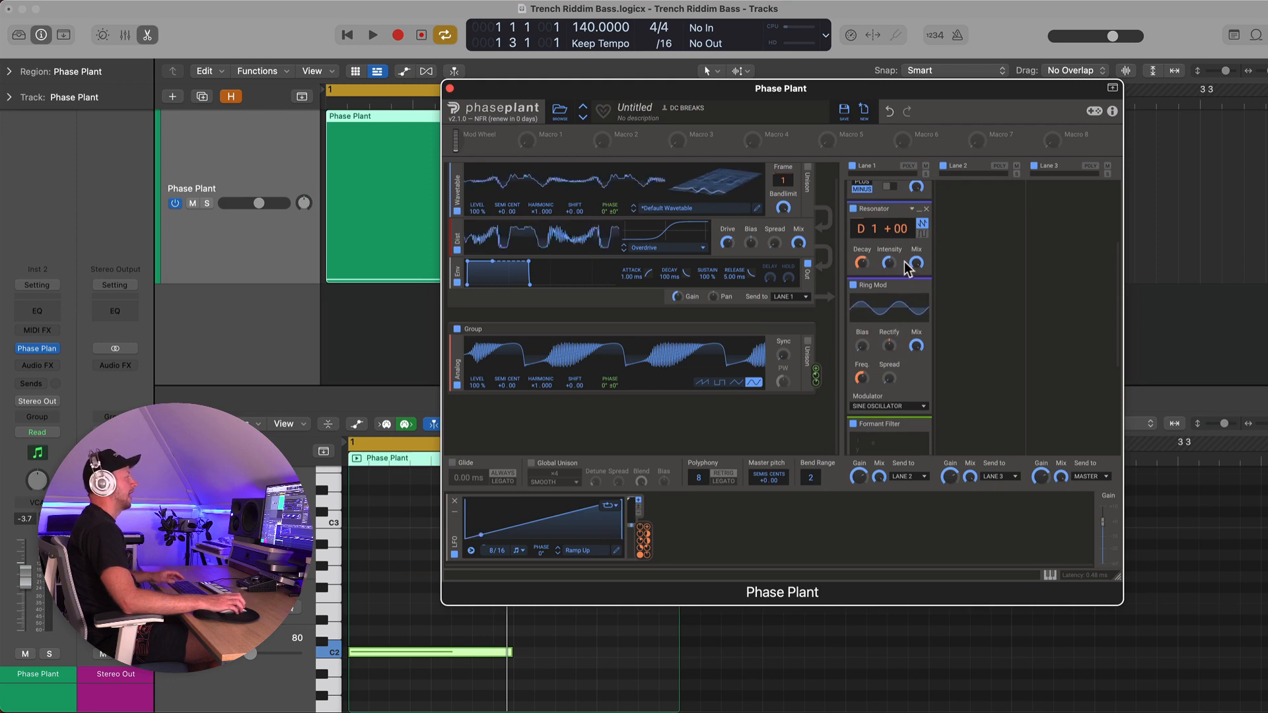
{"action": "scroll", "coordinate": [980, 225], "scroll_direction": "up", "scroll_amount": 3}
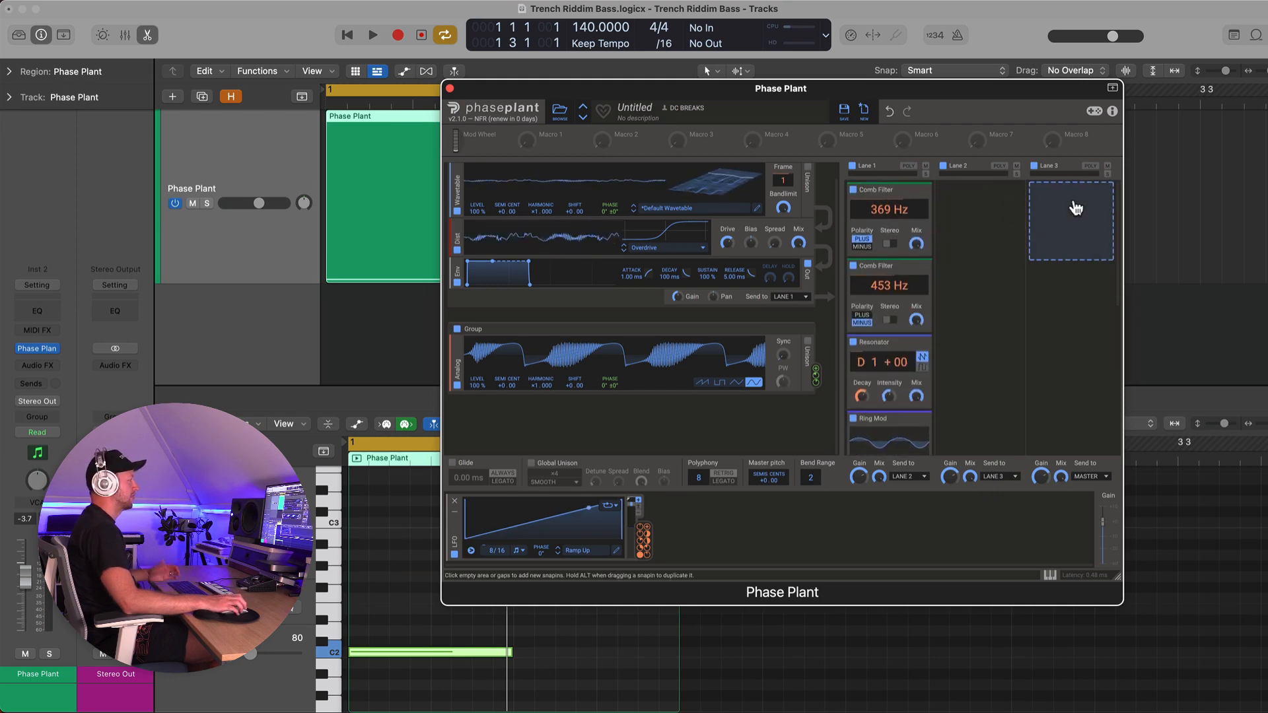
{"action": "left_click", "coordinate": [1073, 202]}
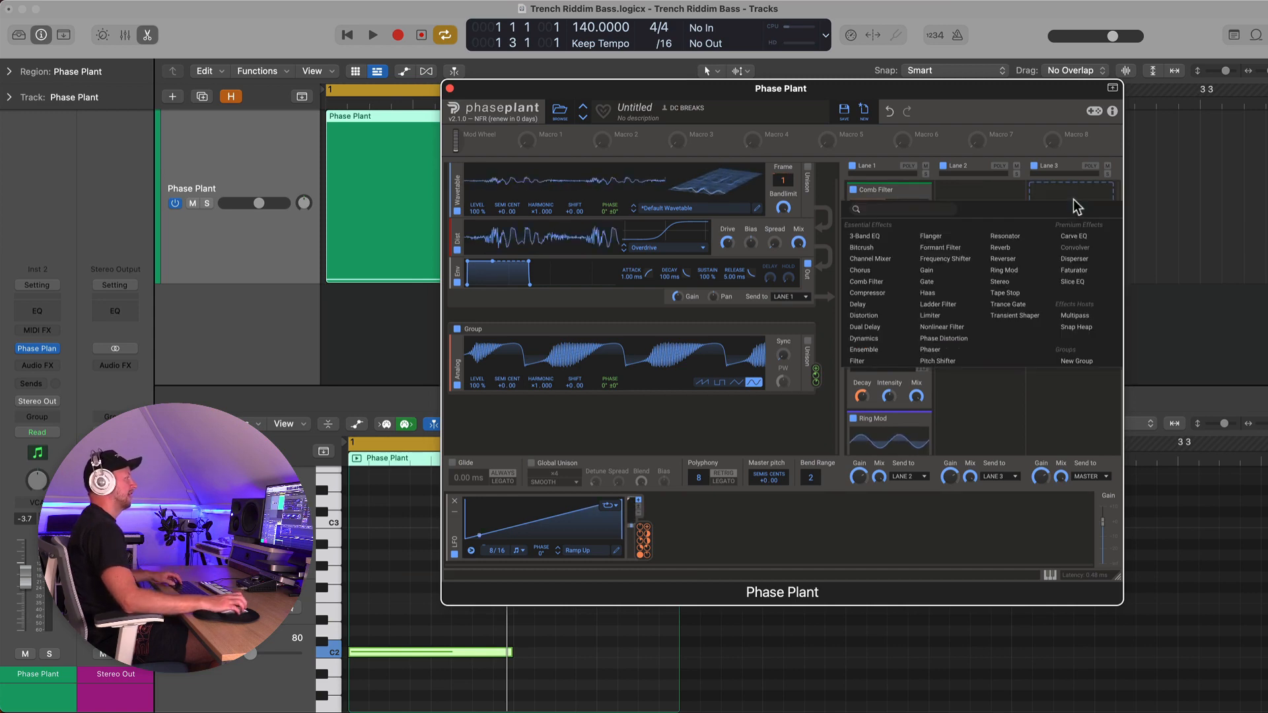
{"action": "left_click", "coordinate": [1076, 316]}
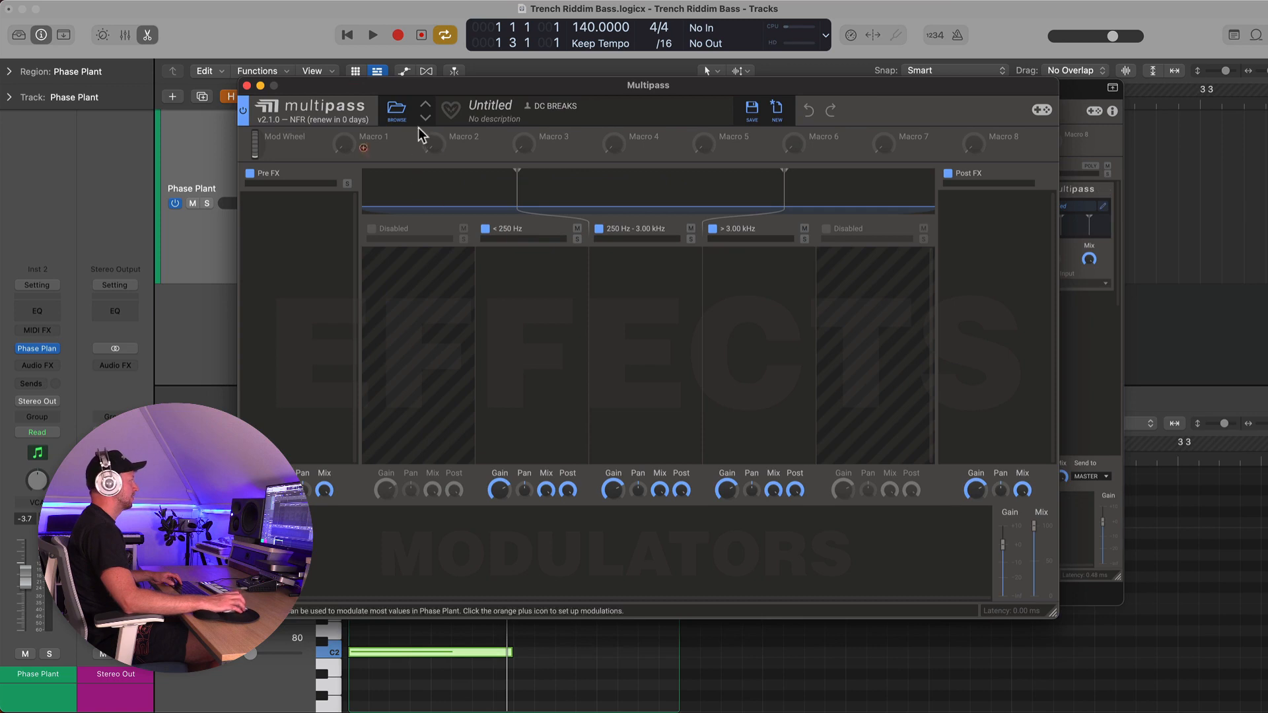
Load the N.O.T.T. preset from the Dynamics factory folder into Multipass and play the result
{"action": "left_click", "coordinate": [396, 111]}
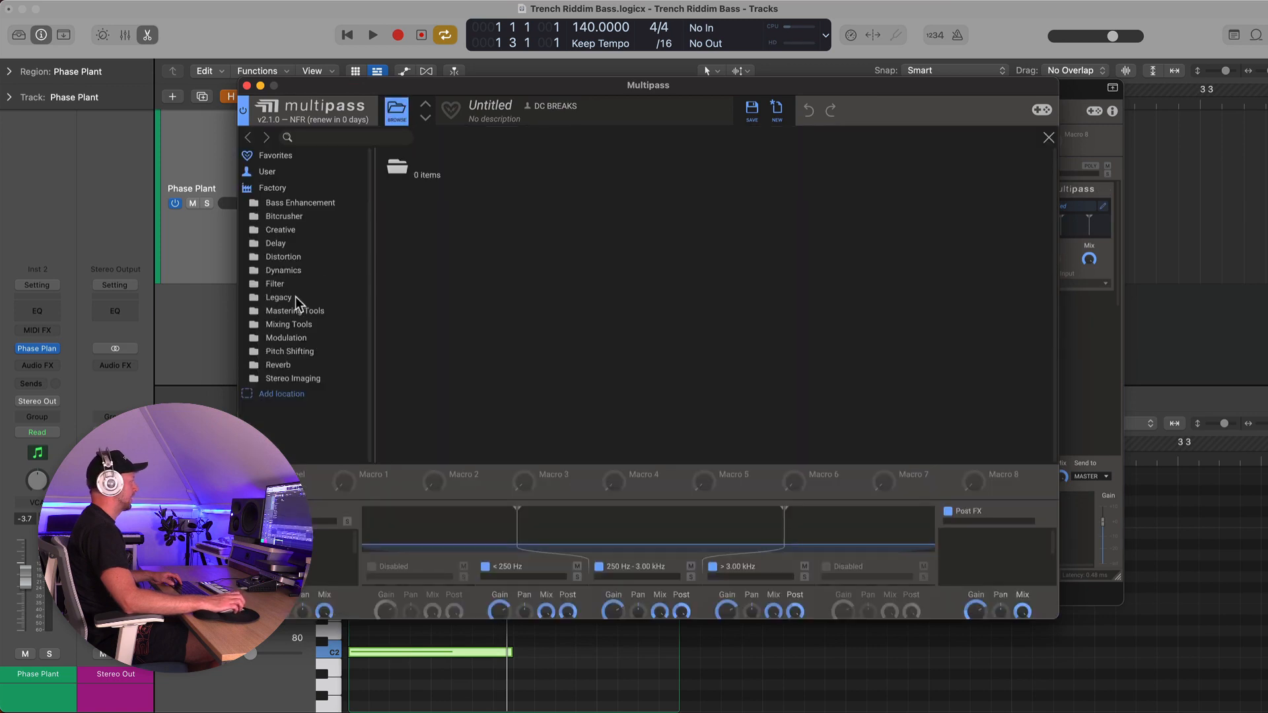
{"action": "left_click", "coordinate": [283, 271]}
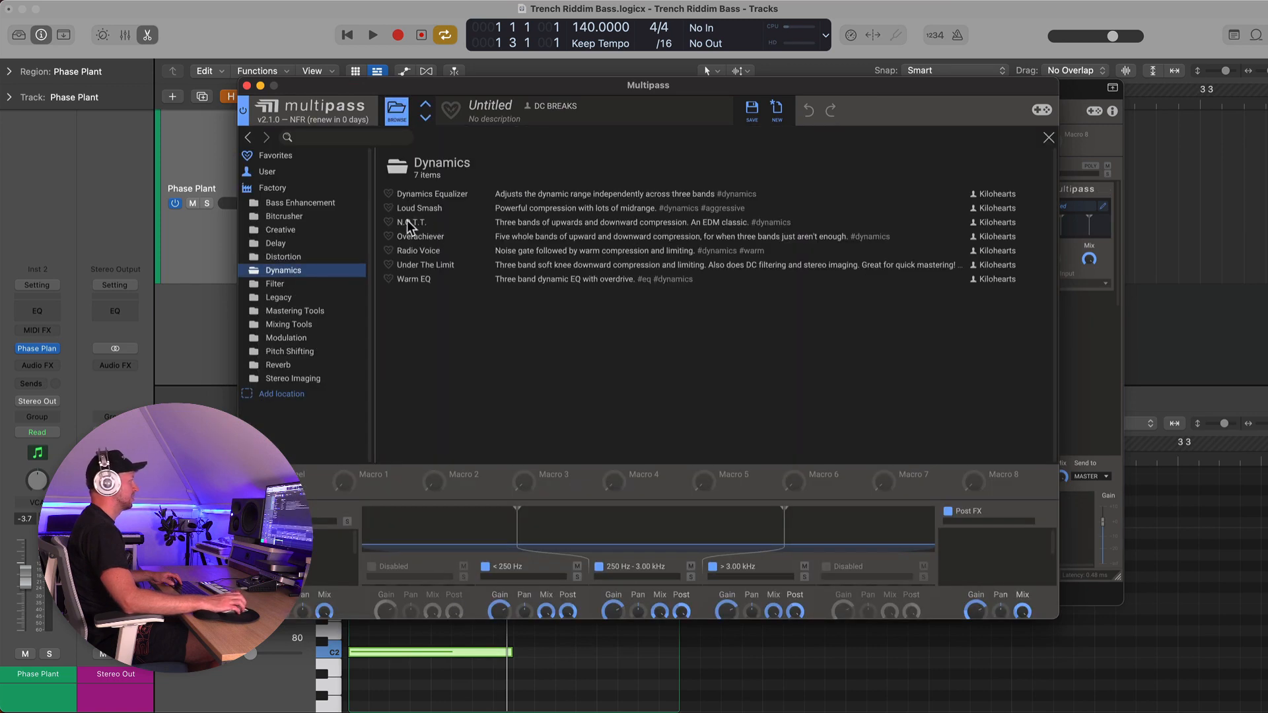
{"action": "left_click", "coordinate": [414, 223]}
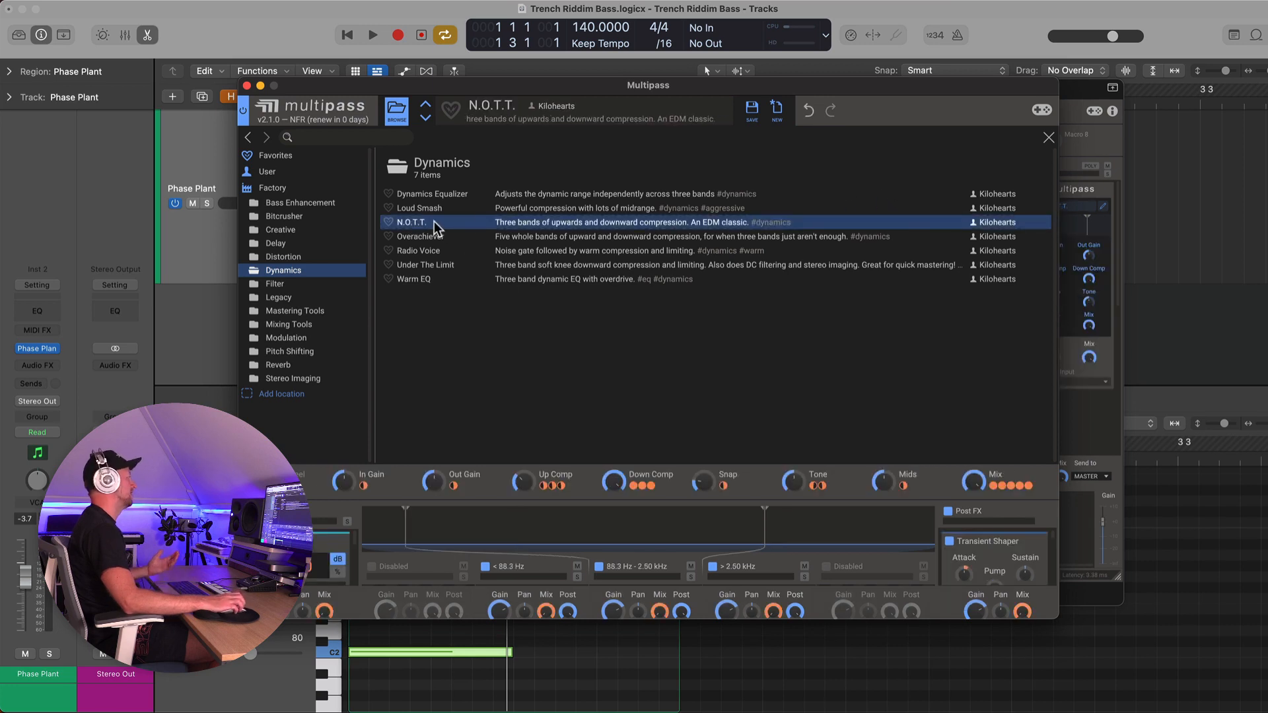
{"action": "left_click", "coordinate": [247, 85]}
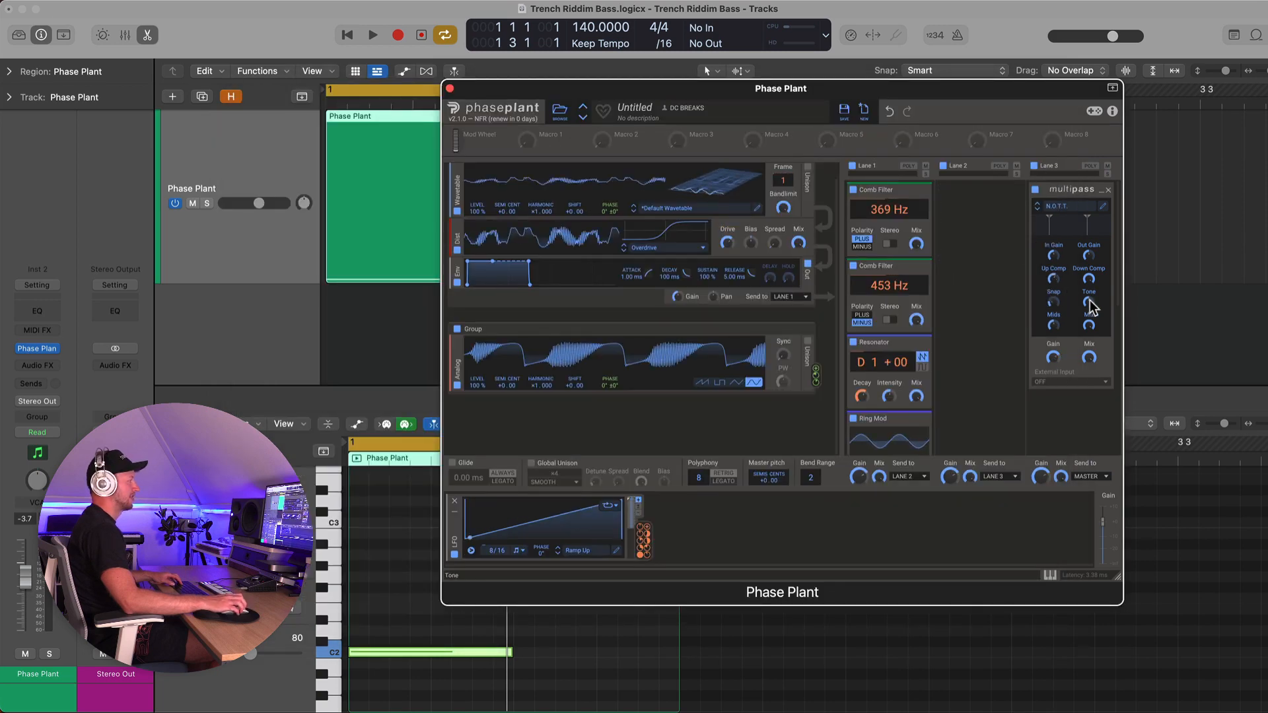
{"action": "key", "text": "space"}
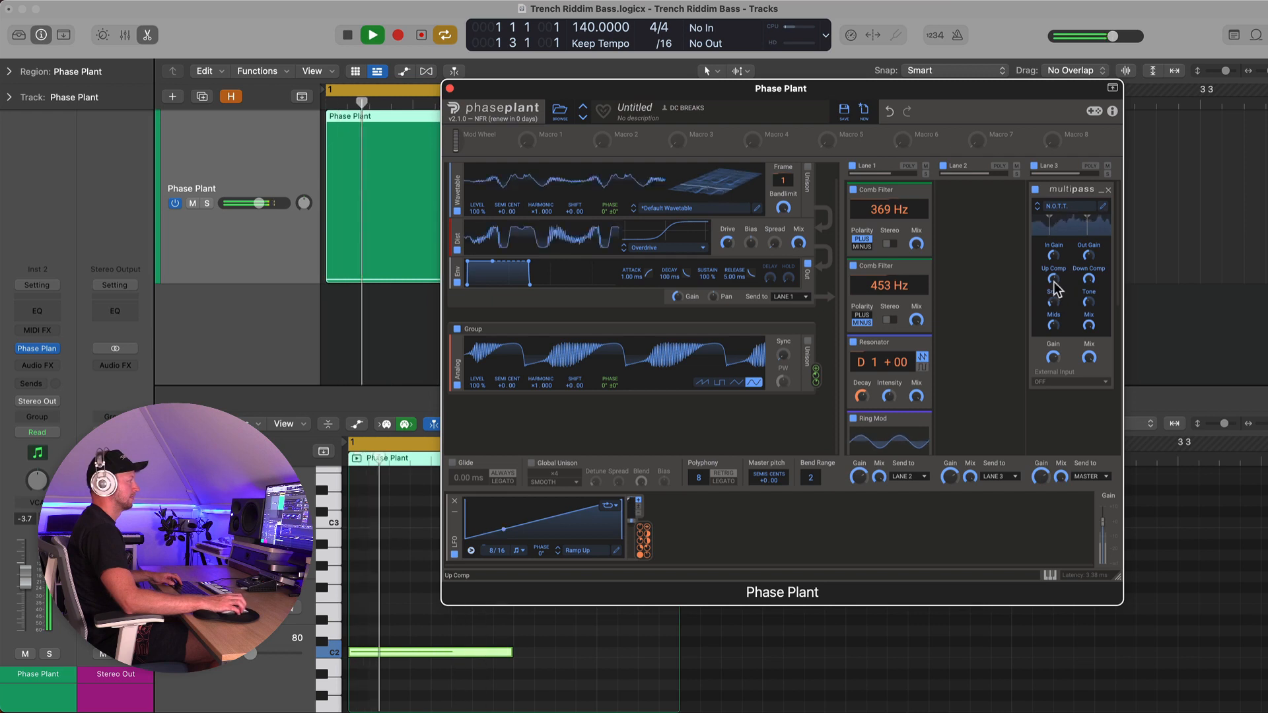
Adjust the Multipass upward and downward compression knobs while the loop plays, then stop playback
{"action": "left_click_drag", "start_coordinate": [1090, 302], "coordinate": [1090, 285]}
{"action": "left_click_drag", "start_coordinate": [1054, 325], "coordinate": [1089, 268]}
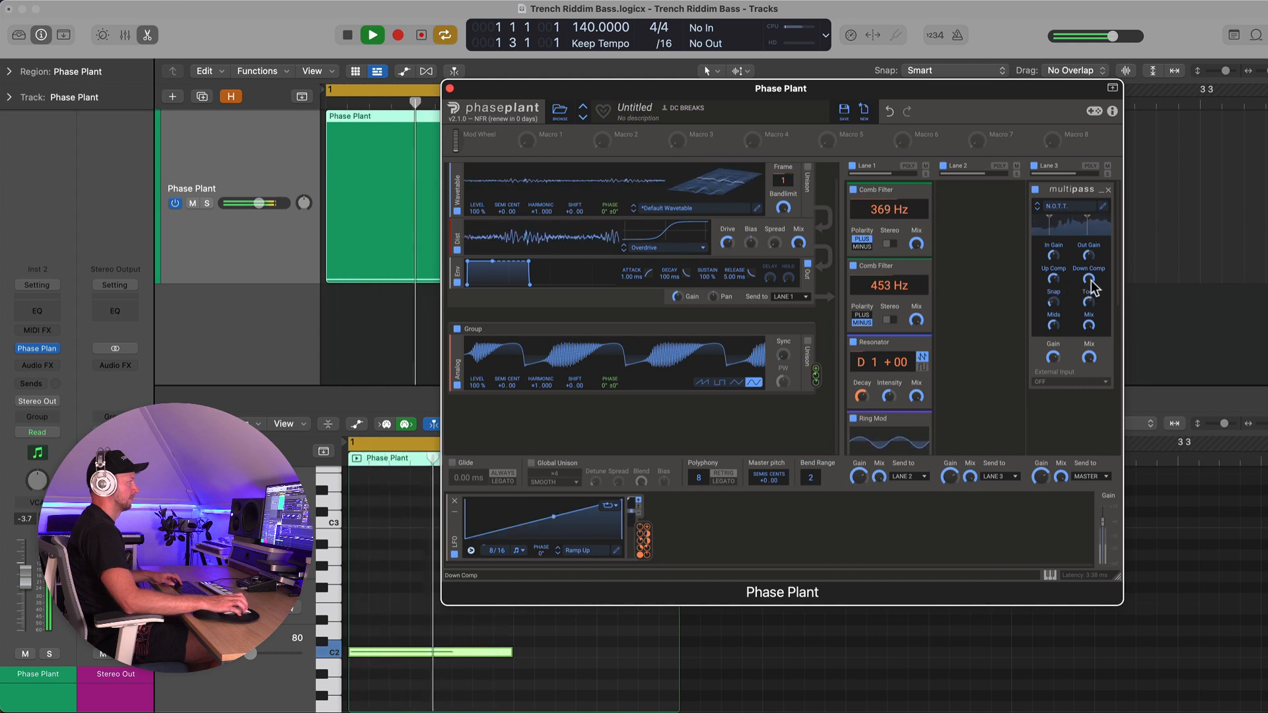
{"action": "key", "text": "space"}
Add a Distortion effect below Multipass on Lane 3 and play the result
{"action": "left_click", "coordinate": [1065, 413]}
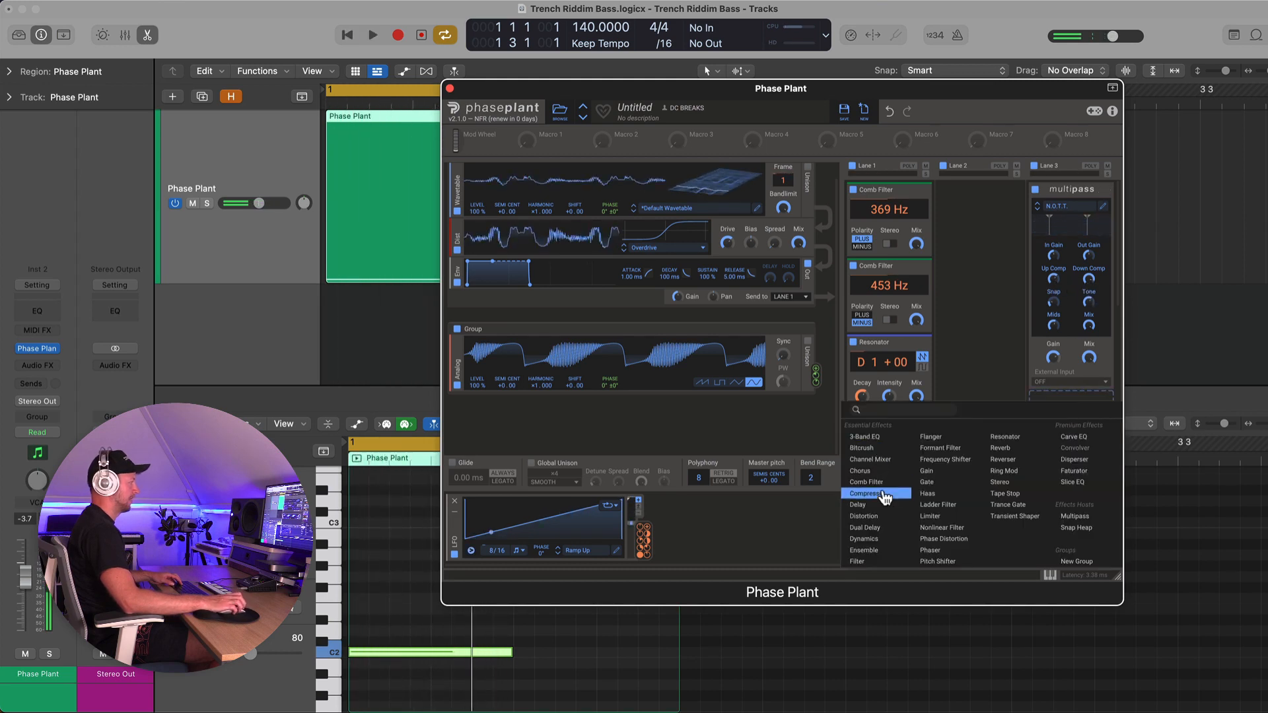
{"action": "left_click", "coordinate": [870, 516]}
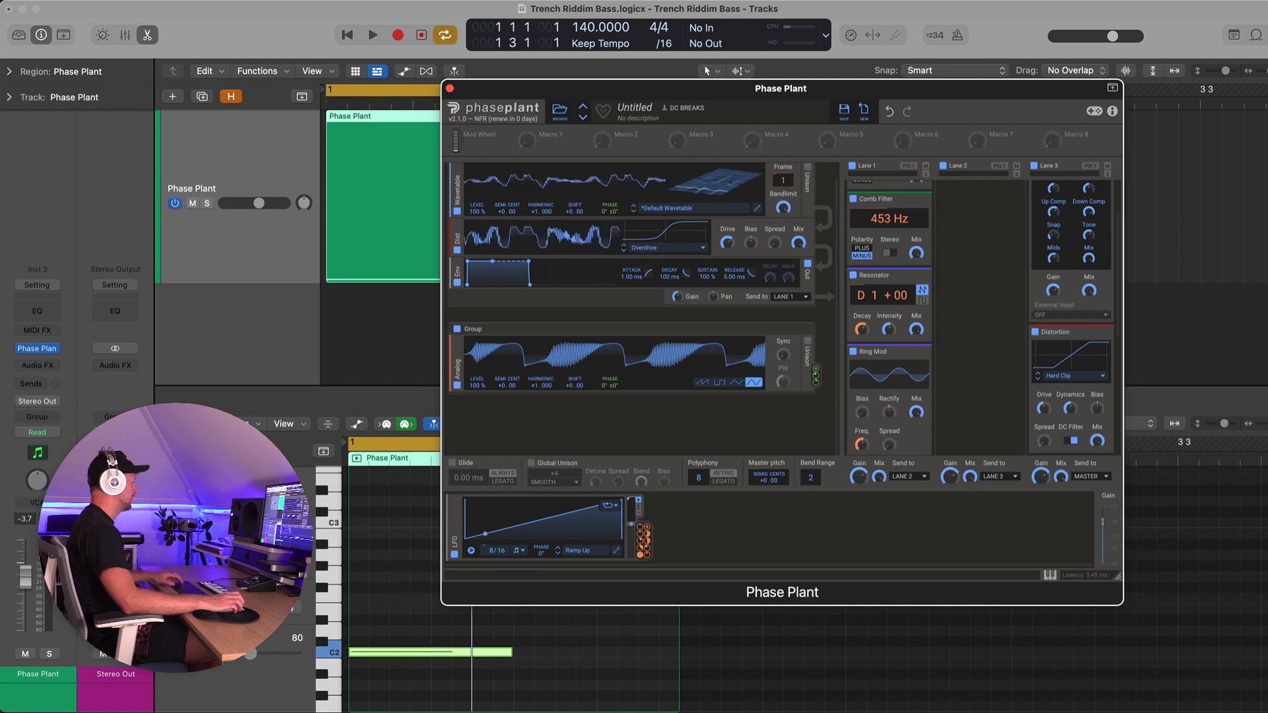
{"action": "key", "text": "space"}
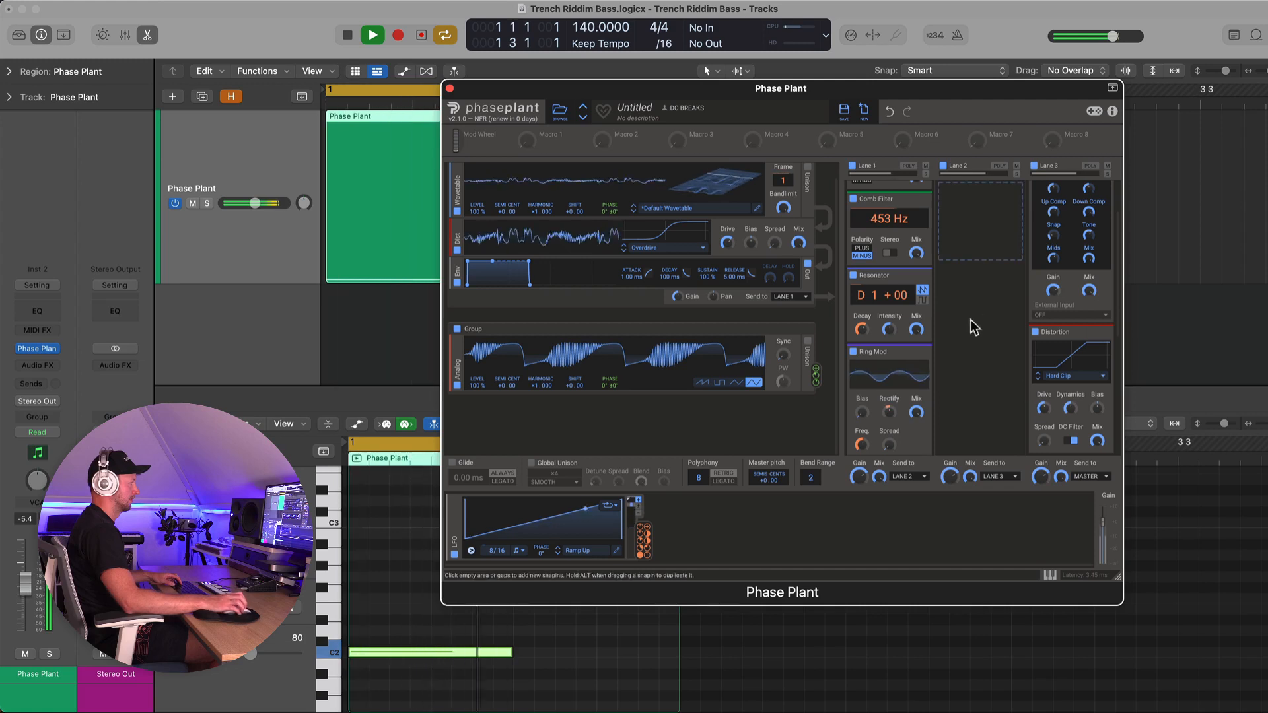
{"action": "key", "text": "space"}
Collapse the Multipass and Distortion modules on Lane 3
{"action": "scroll", "coordinate": [1086, 231], "scroll_direction": "up", "scroll_amount": 1}
{"action": "scroll", "coordinate": [1090, 218], "scroll_direction": "up", "scroll_amount": 4}
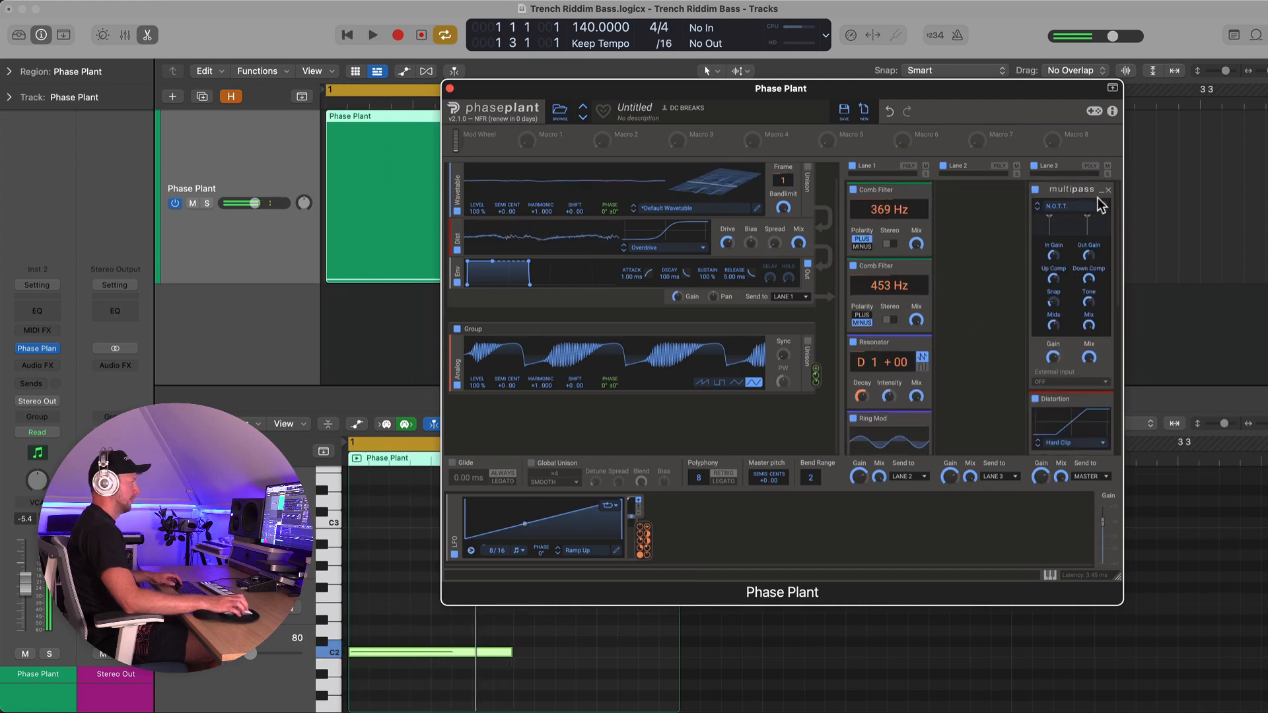
{"action": "left_click", "coordinate": [1101, 192]}
{"action": "left_click", "coordinate": [1101, 205]}
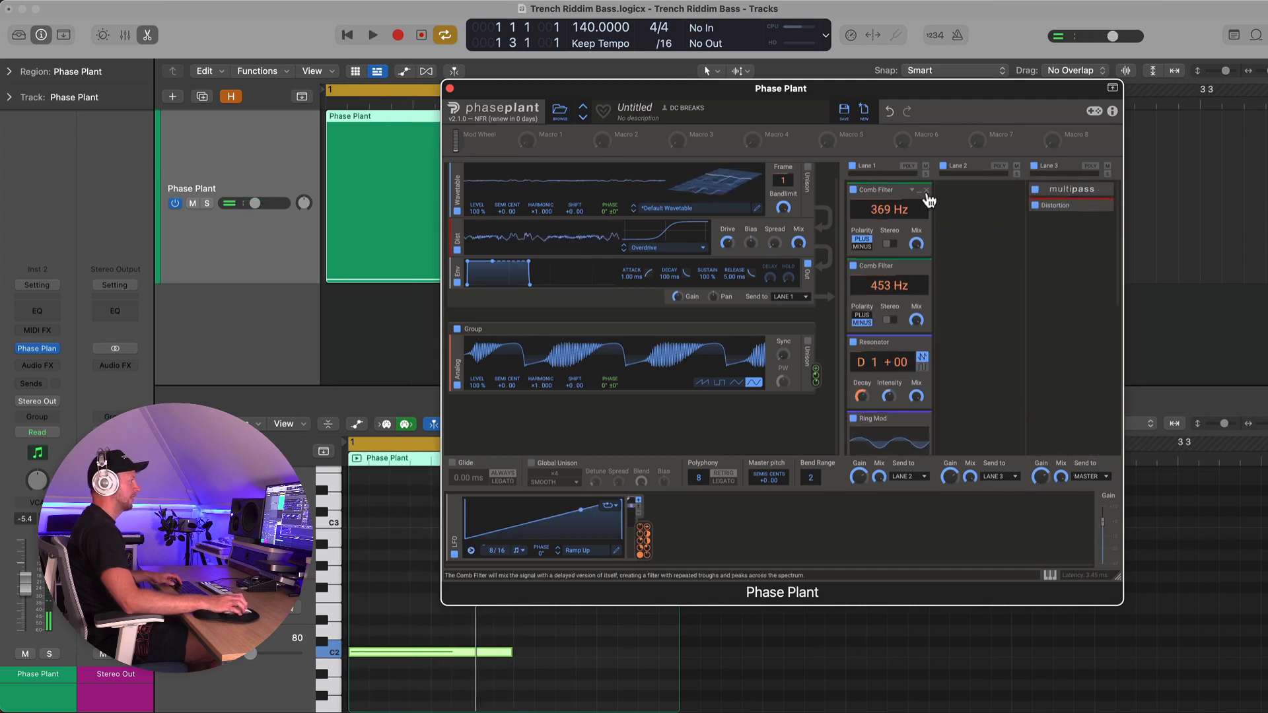
Raise the analog oscillator's Sync and set its harmonic to about 0.068 while playing
{"action": "scroll", "coordinate": [881, 260], "scroll_direction": "down", "scroll_amount": 15}
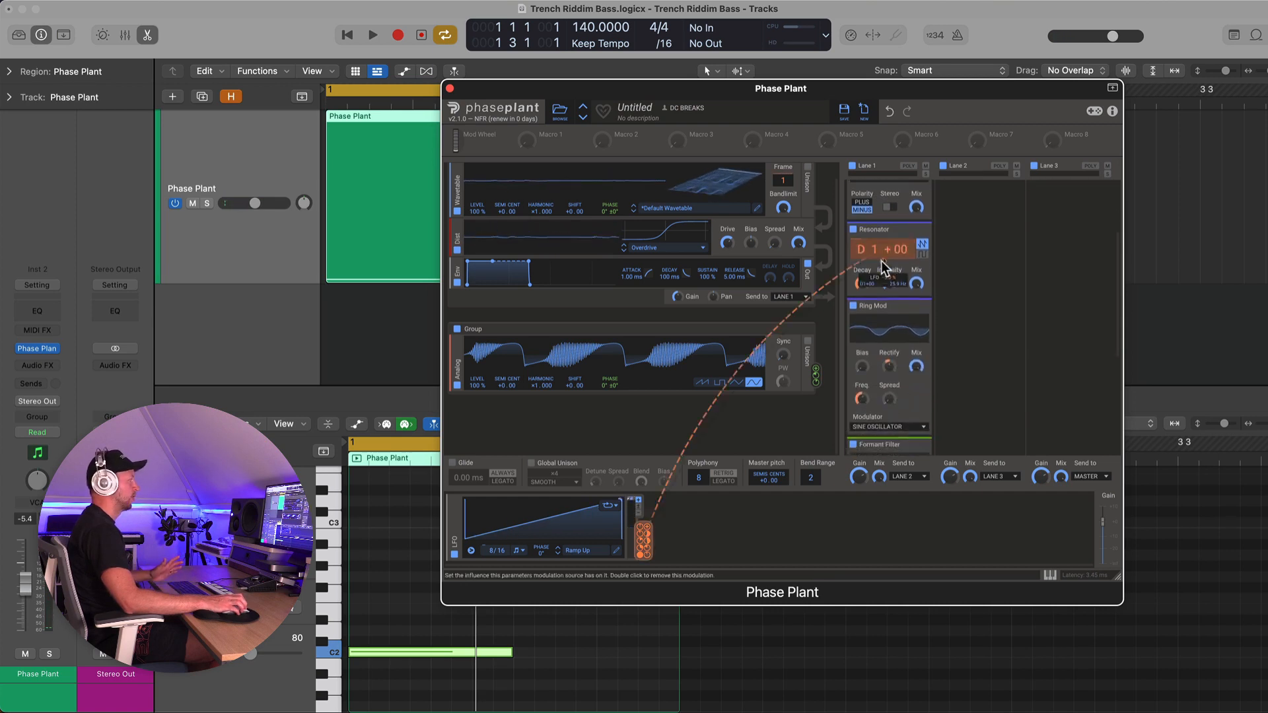
{"action": "scroll", "coordinate": [882, 261], "scroll_direction": "down", "scroll_amount": 5}
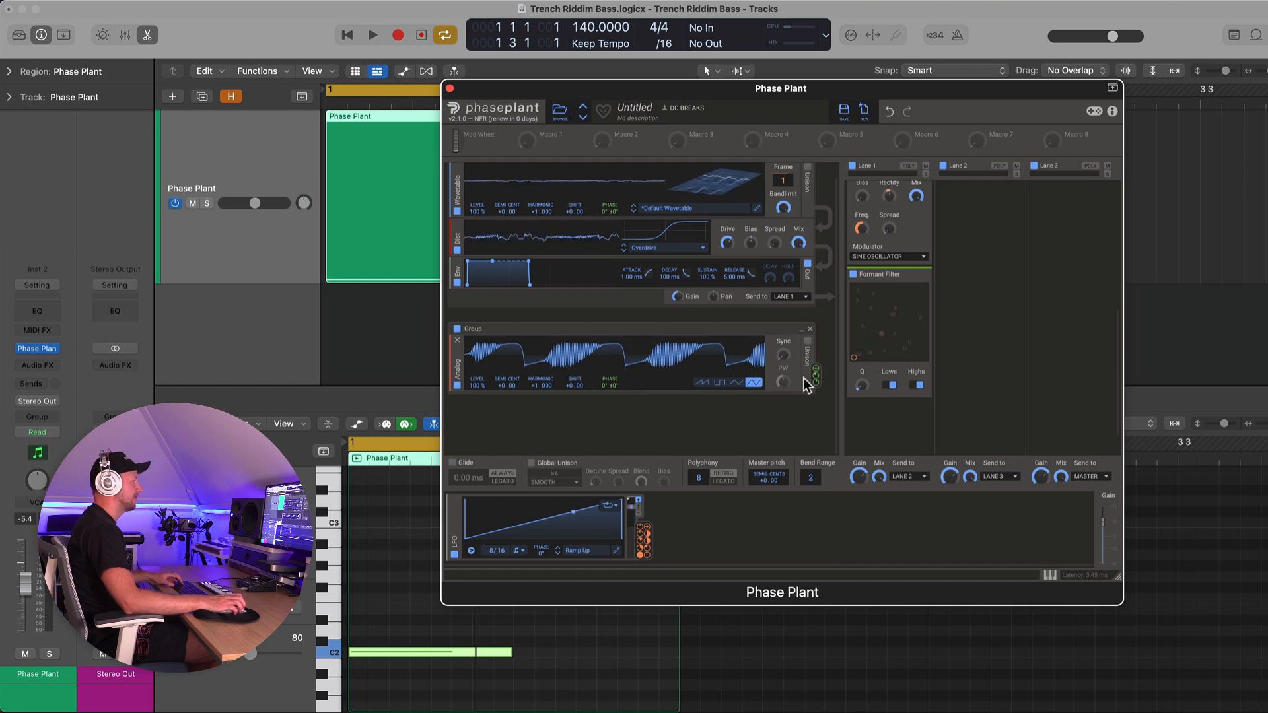
{"action": "mouse_move", "coordinate": [816, 375]}
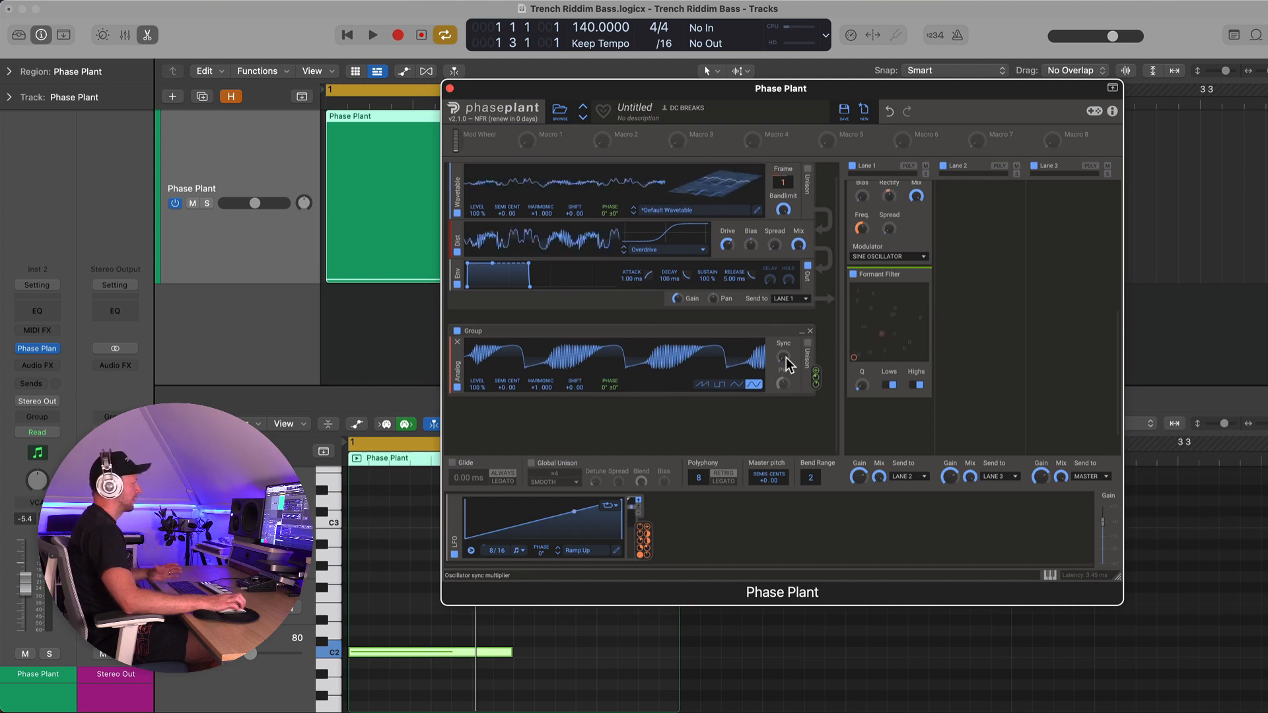
{"action": "key", "text": "space"}
{"action": "mouse_move", "coordinate": [785, 358]}
{"action": "left_mouse_down"}
{"action": "mouse_move", "coordinate": [785, 321]}
{"action": "mouse_move", "coordinate": [784, 336]}
{"action": "left_mouse_up"}
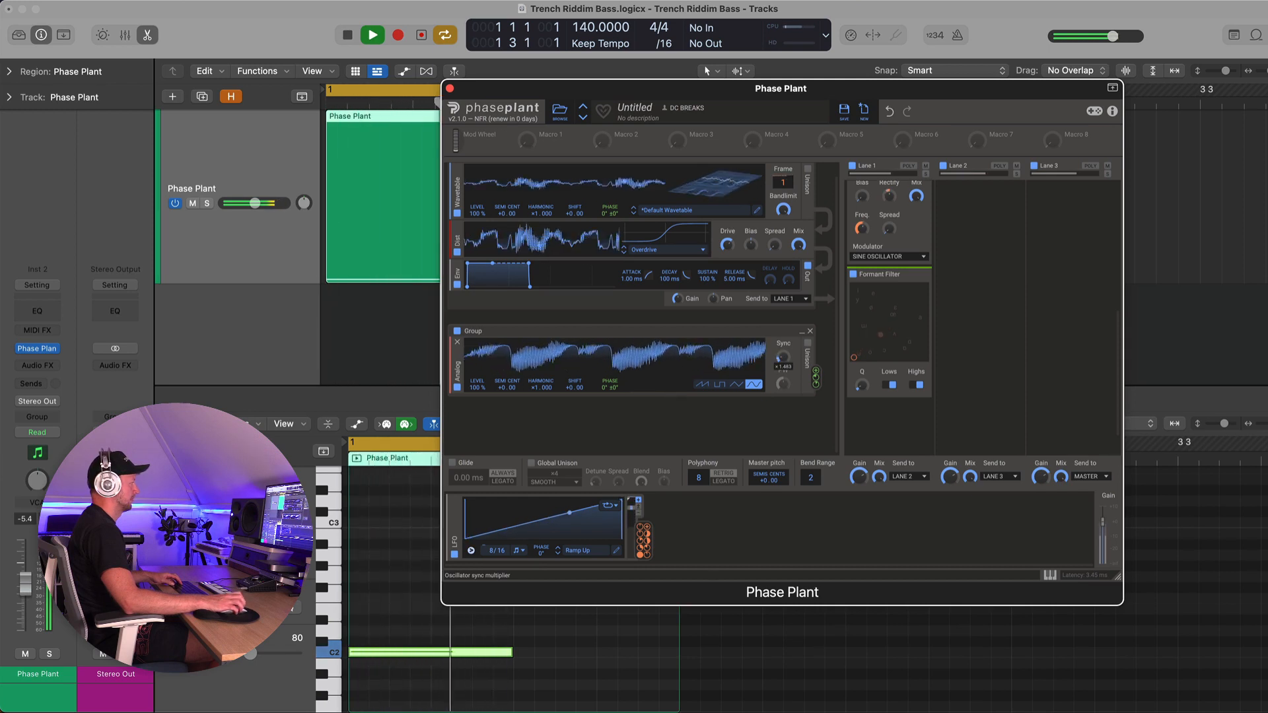
{"action": "mouse_move", "coordinate": [544, 387]}
{"action": "left_mouse_down"}
{"action": "mouse_move", "coordinate": [545, 452]}
{"action": "mouse_move", "coordinate": [547, 387]}
{"action": "left_mouse_up"}
{"action": "key", "text": "space"}
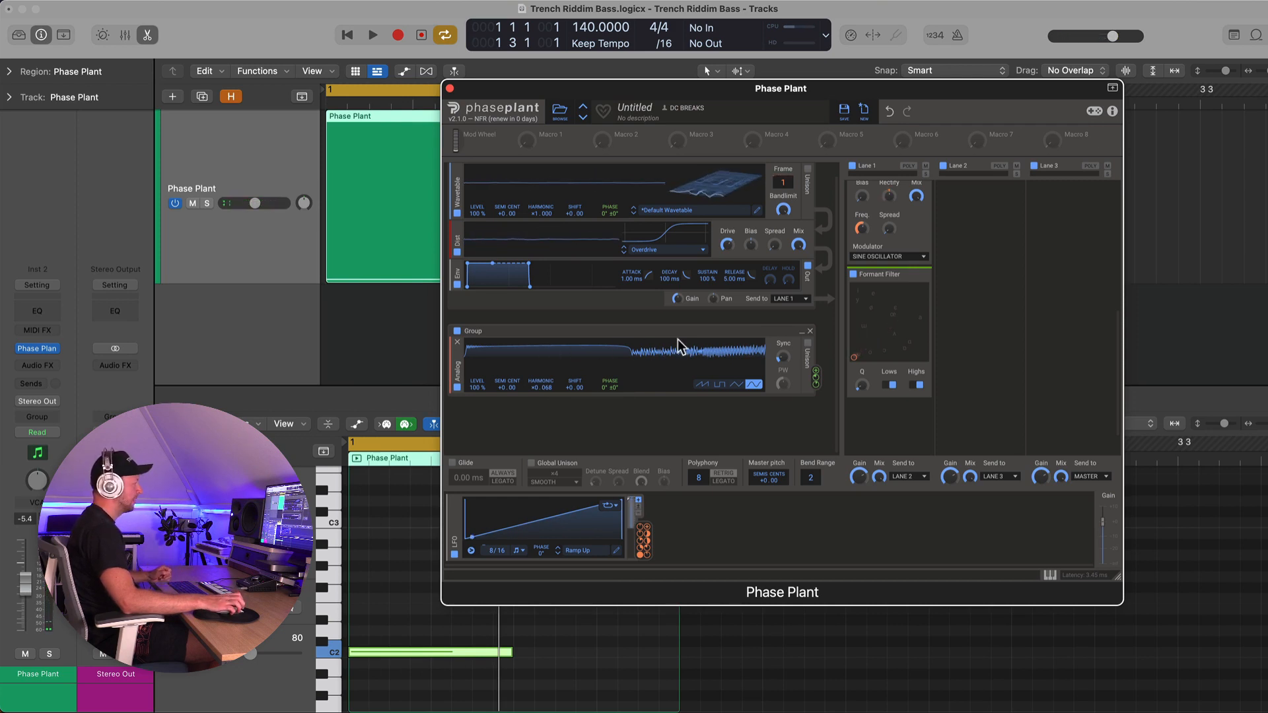
Enable unison on the wavetable oscillator, set its mode to Synthetic, and play the result
{"action": "left_click", "coordinate": [808, 170]}
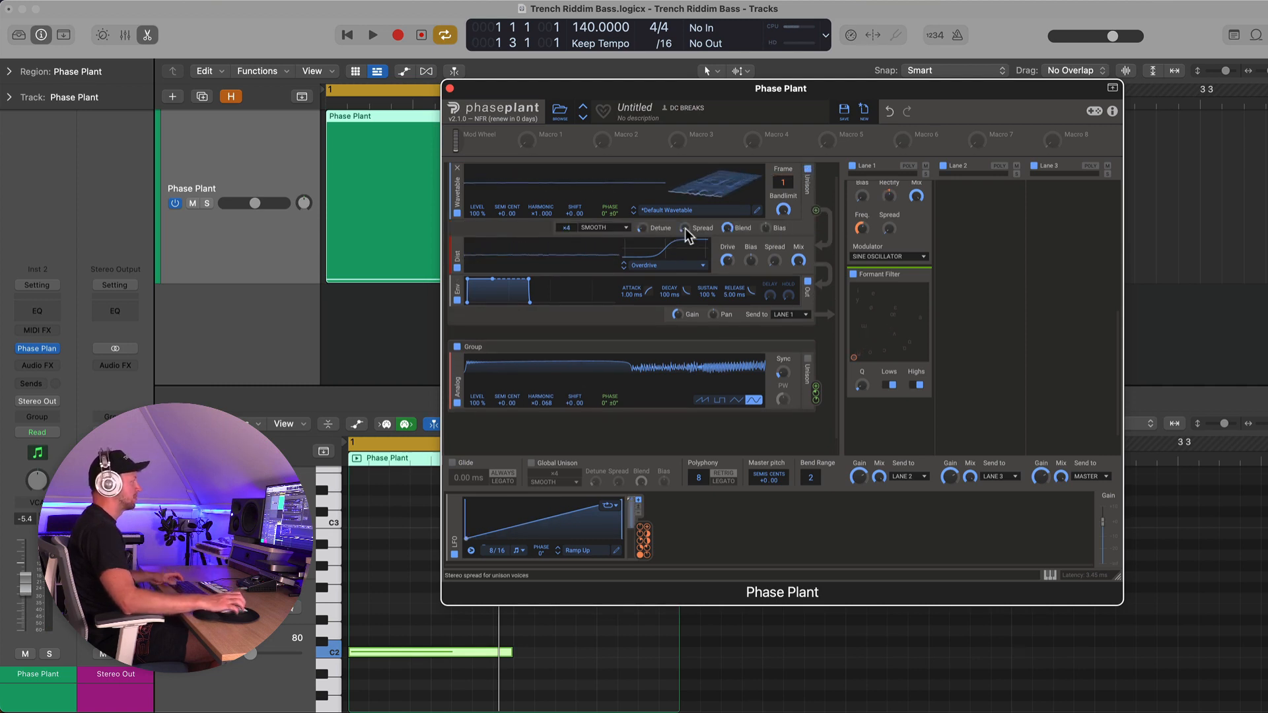
{"action": "left_click", "coordinate": [598, 229]}
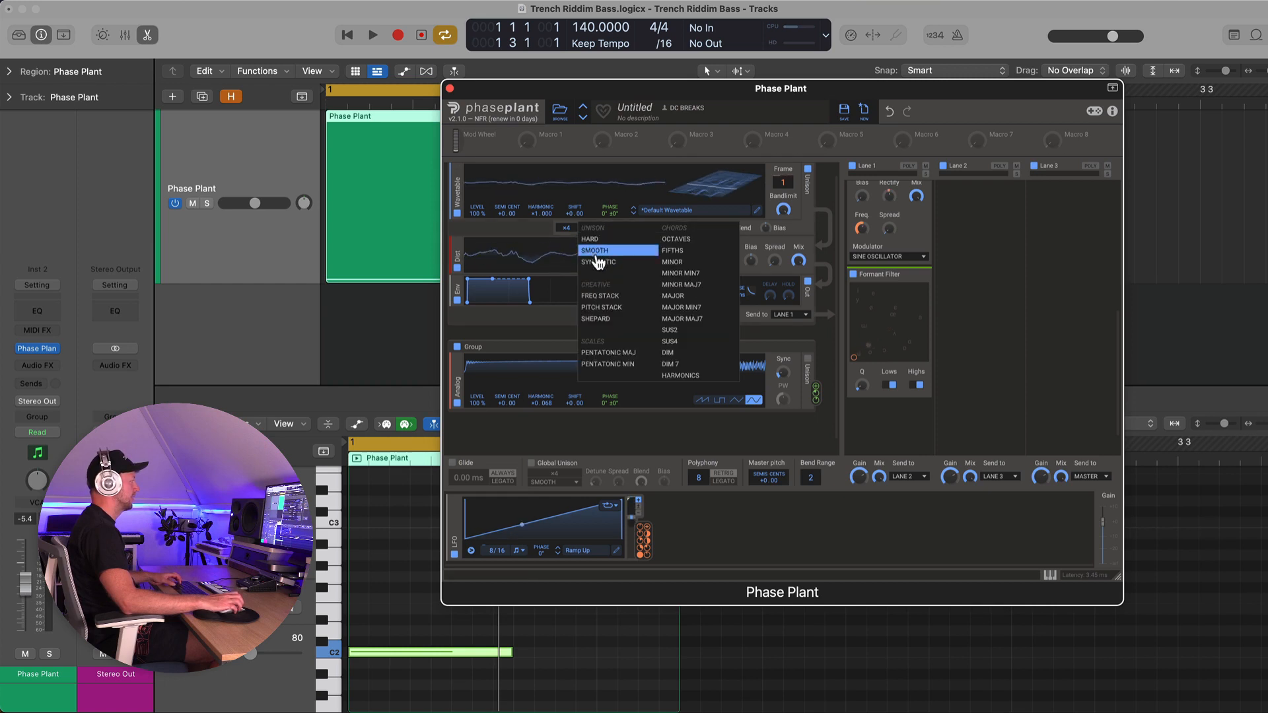
{"action": "left_click", "coordinate": [596, 259]}
{"action": "key", "text": "space"}
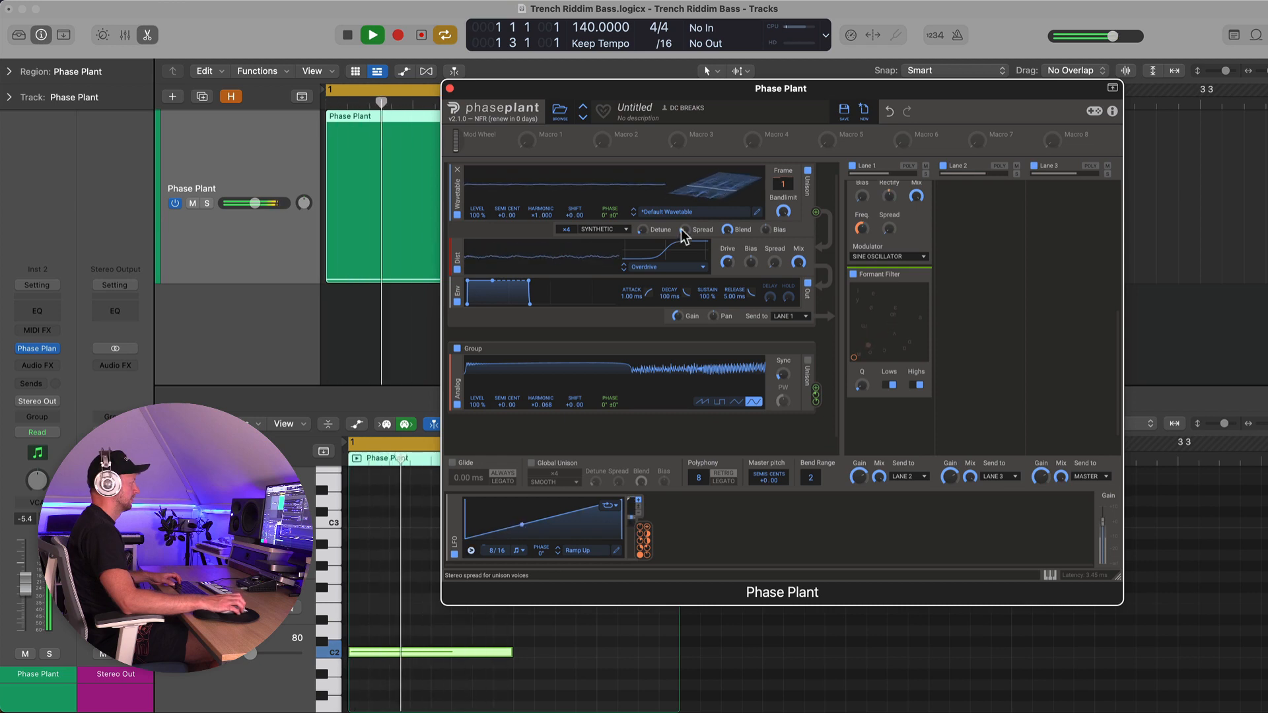
{"action": "key", "text": "space"}
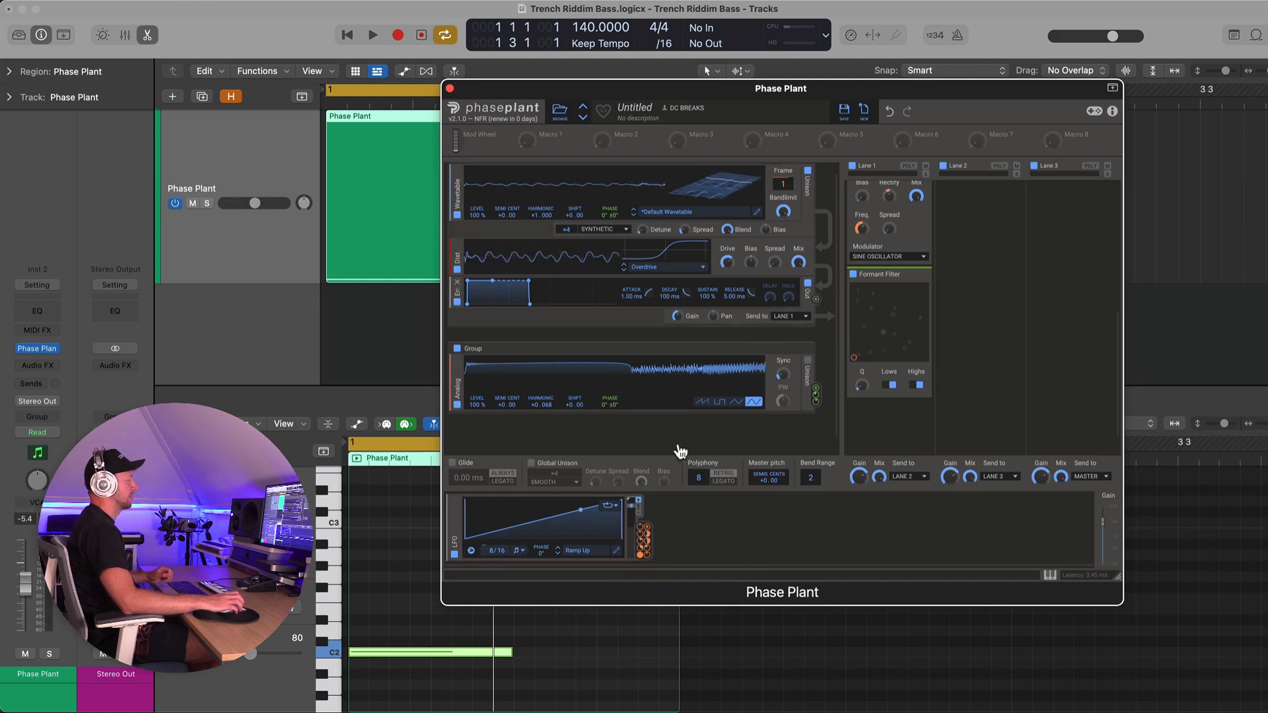
Open the LFO editor and start reshaping the ramp by adding and moving curve nodes
{"action": "left_click", "coordinate": [616, 550]}
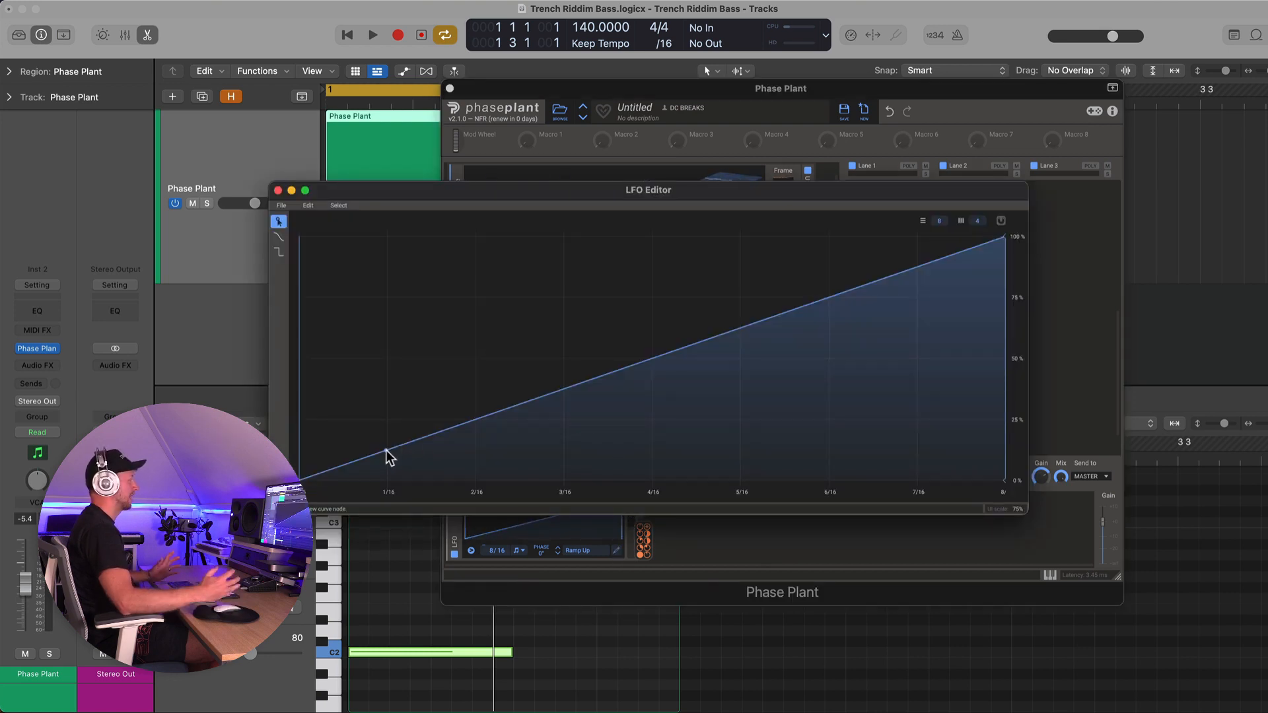
{"action": "left_click_drag", "start_coordinate": [584, 189], "coordinate": [601, 362]}
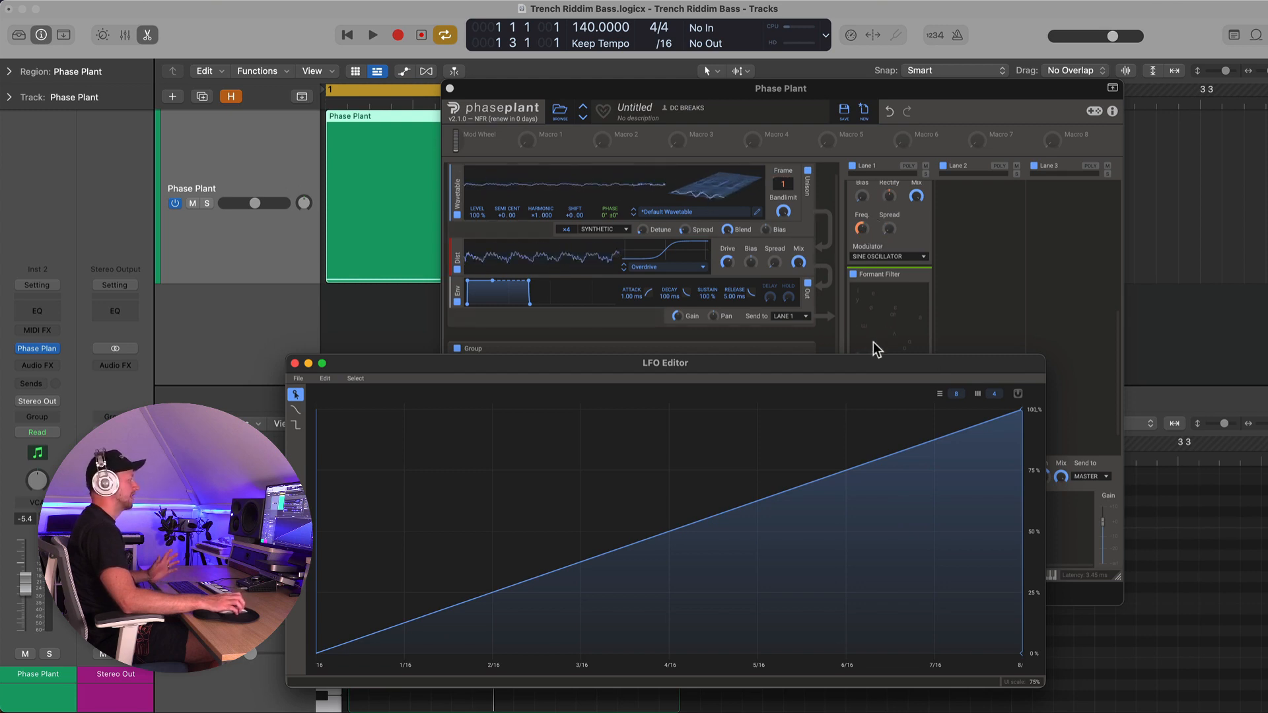
{"action": "left_click_drag", "start_coordinate": [857, 363], "coordinate": [893, 215]}
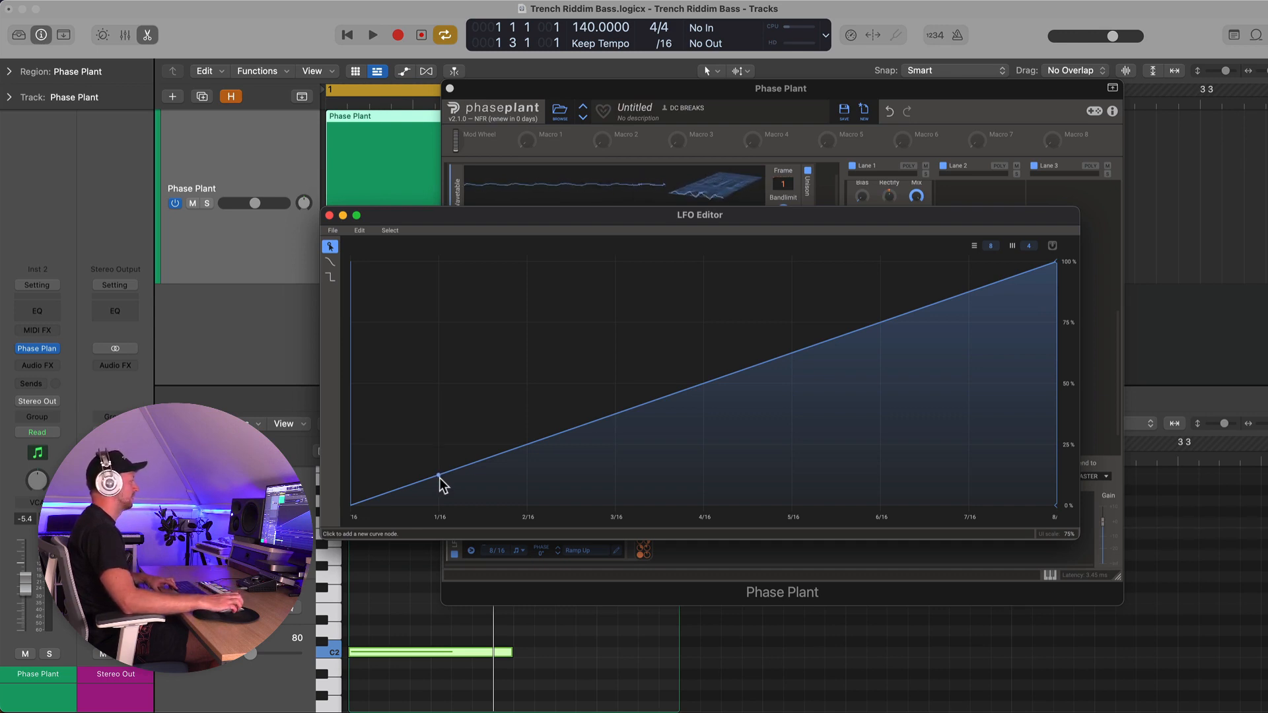
{"action": "key", "text": "space"}
{"action": "left_click_drag", "start_coordinate": [438, 477], "coordinate": [472, 489]}
{"action": "left_click_drag", "start_coordinate": [585, 484], "coordinate": [712, 431]}
{"action": "left_click", "coordinate": [651, 391]}
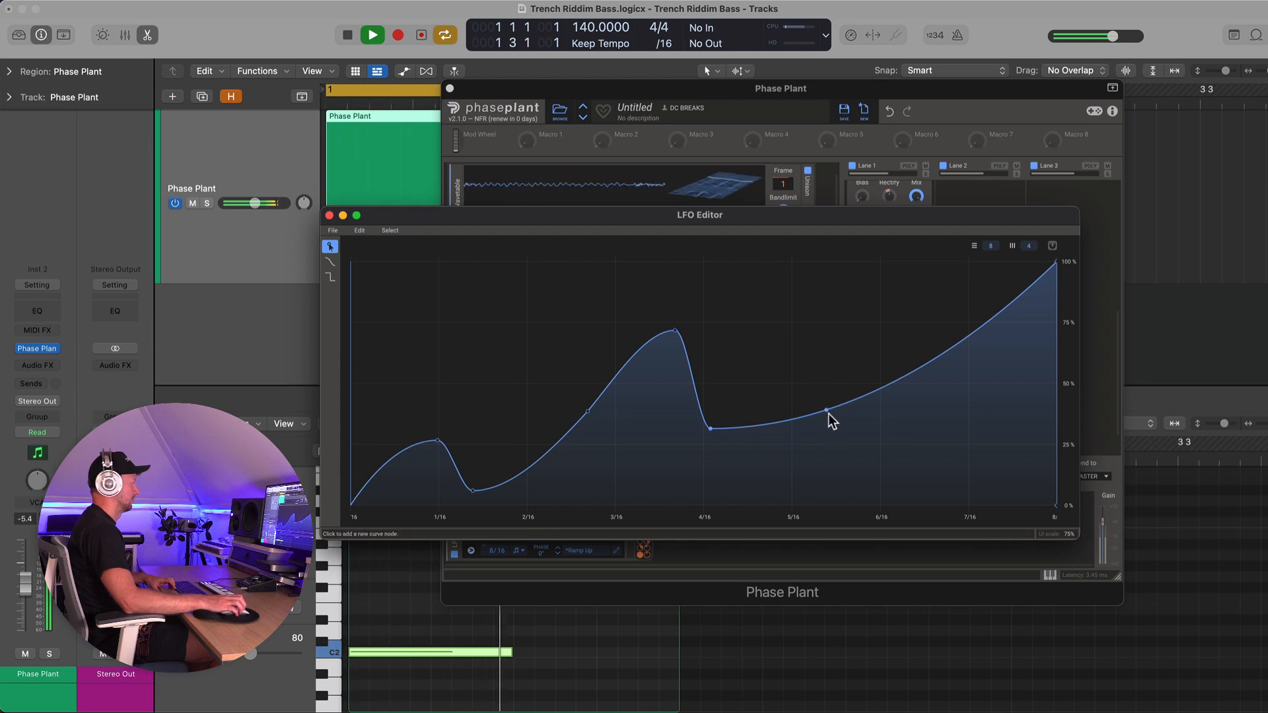
Shape the LFO into two rising curves with a sharp drop at 4/16, then close the editor
{"action": "left_click_drag", "start_coordinate": [828, 412], "coordinate": [837, 383]}
{"action": "left_click_drag", "start_coordinate": [912, 343], "coordinate": [951, 277]}
{"action": "left_click_drag", "start_coordinate": [675, 330], "coordinate": [704, 310]}
{"action": "left_click_drag", "start_coordinate": [438, 442], "coordinate": [566, 467]}
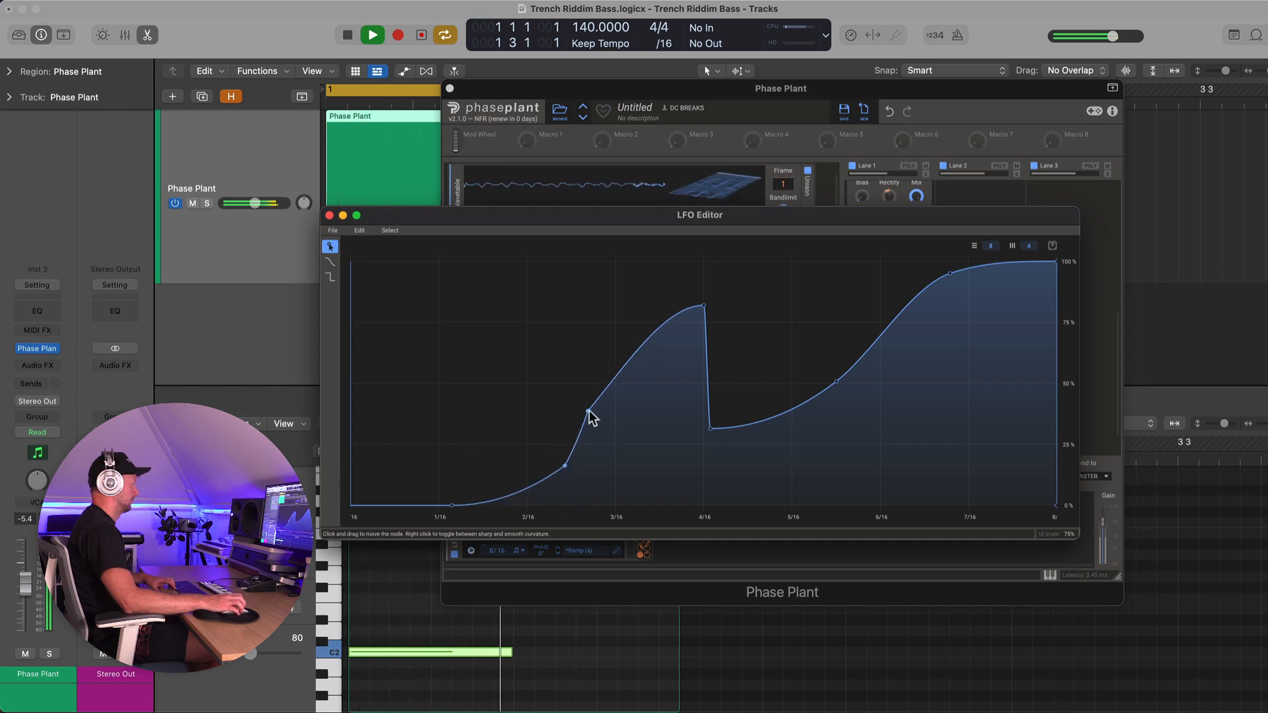
{"action": "left_click_drag", "start_coordinate": [588, 411], "coordinate": [606, 368]}
{"action": "left_click_drag", "start_coordinate": [711, 428], "coordinate": [700, 500]}
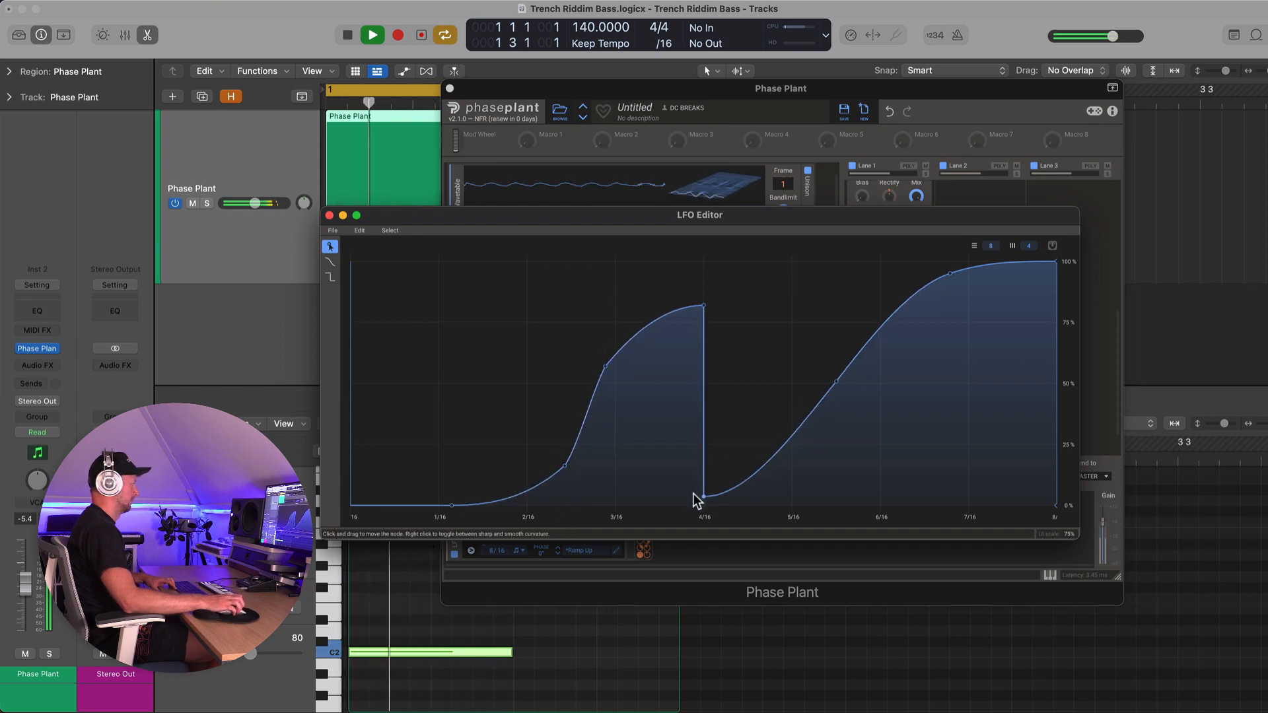
{"action": "left_click_drag", "start_coordinate": [837, 383], "coordinate": [791, 300]}
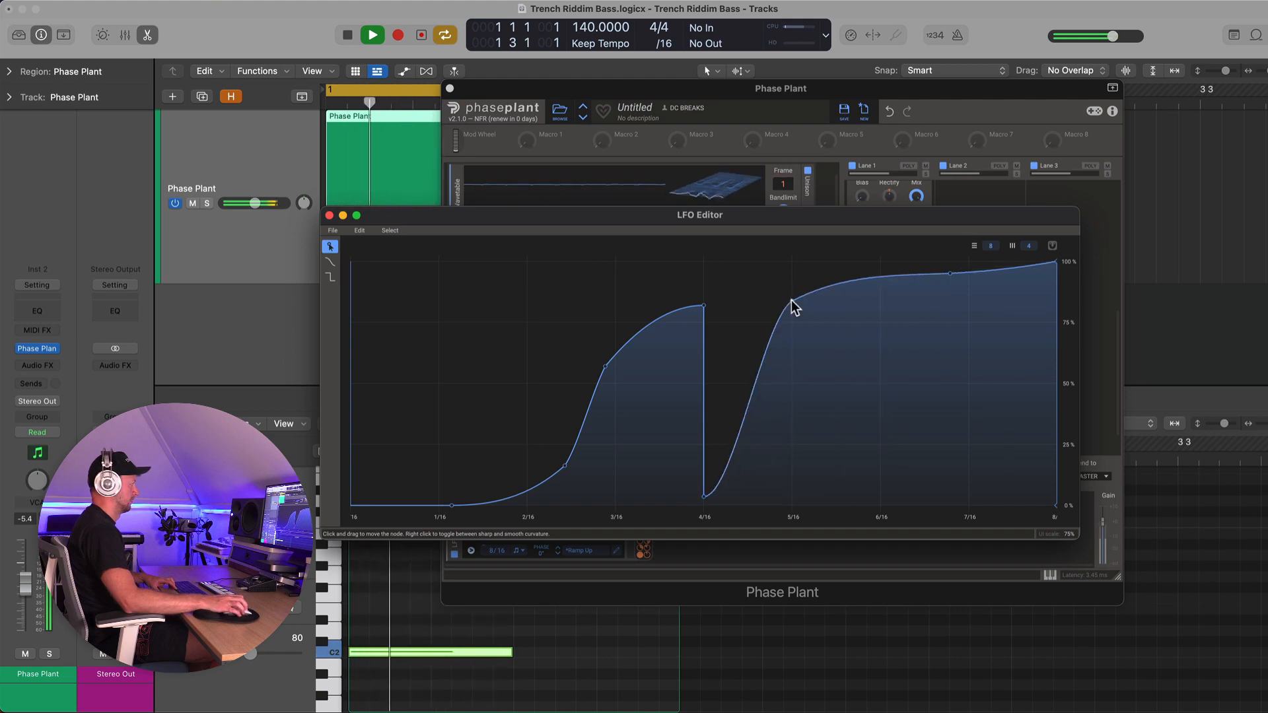
{"action": "left_click", "coordinate": [329, 216]}
{"action": "key", "text": "space"}
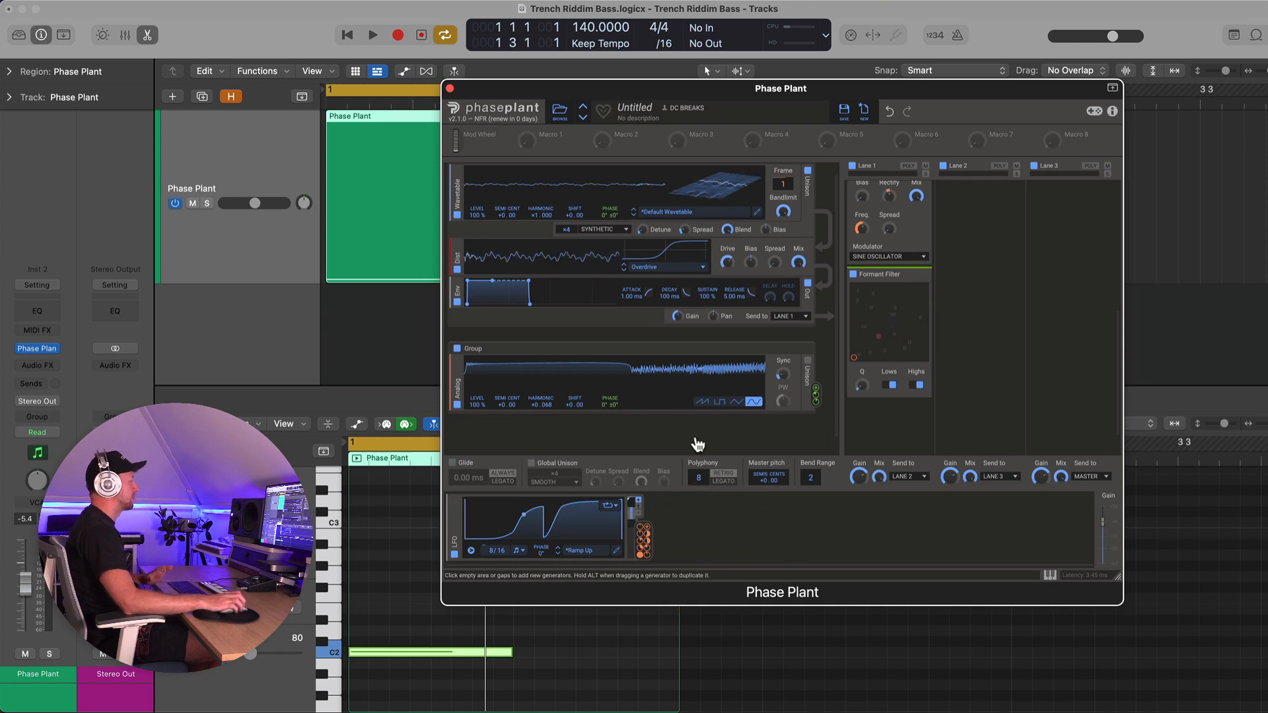
{"action": "scroll", "coordinate": [882, 360], "scroll_direction": "up", "scroll_amount": 10}
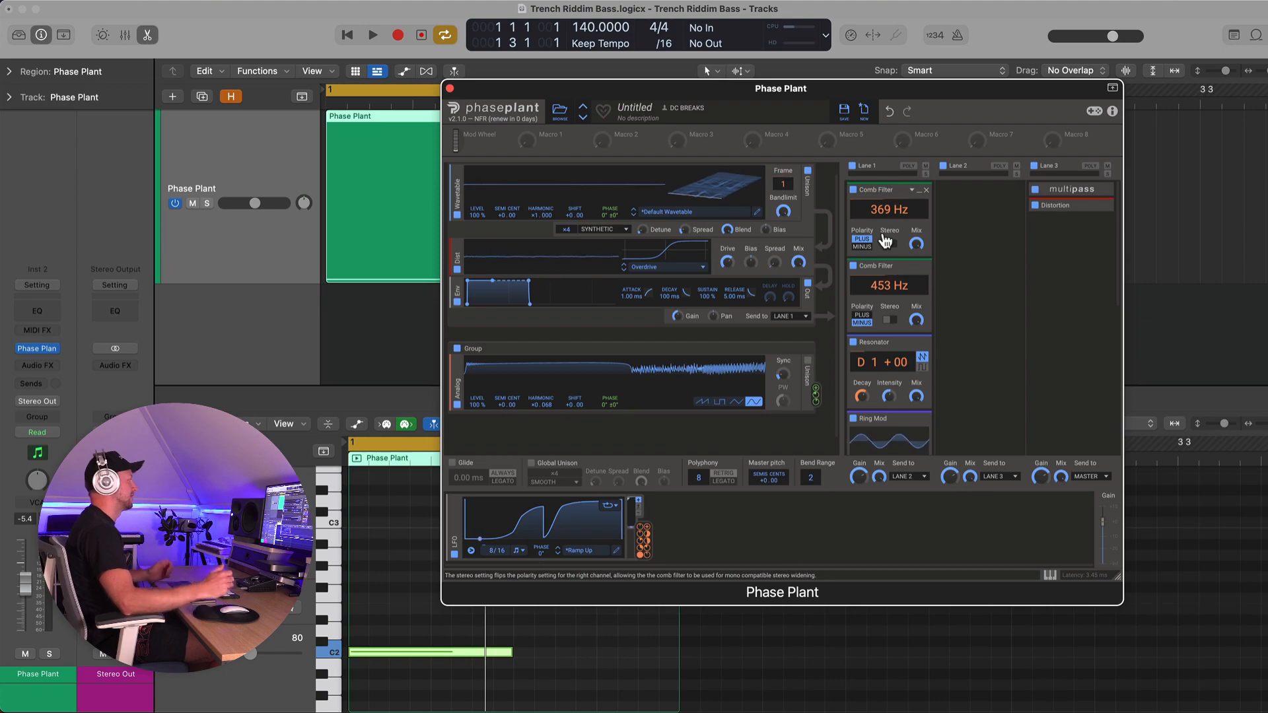
{"action": "scroll", "coordinate": [885, 239], "scroll_direction": "down", "scroll_amount": 1}
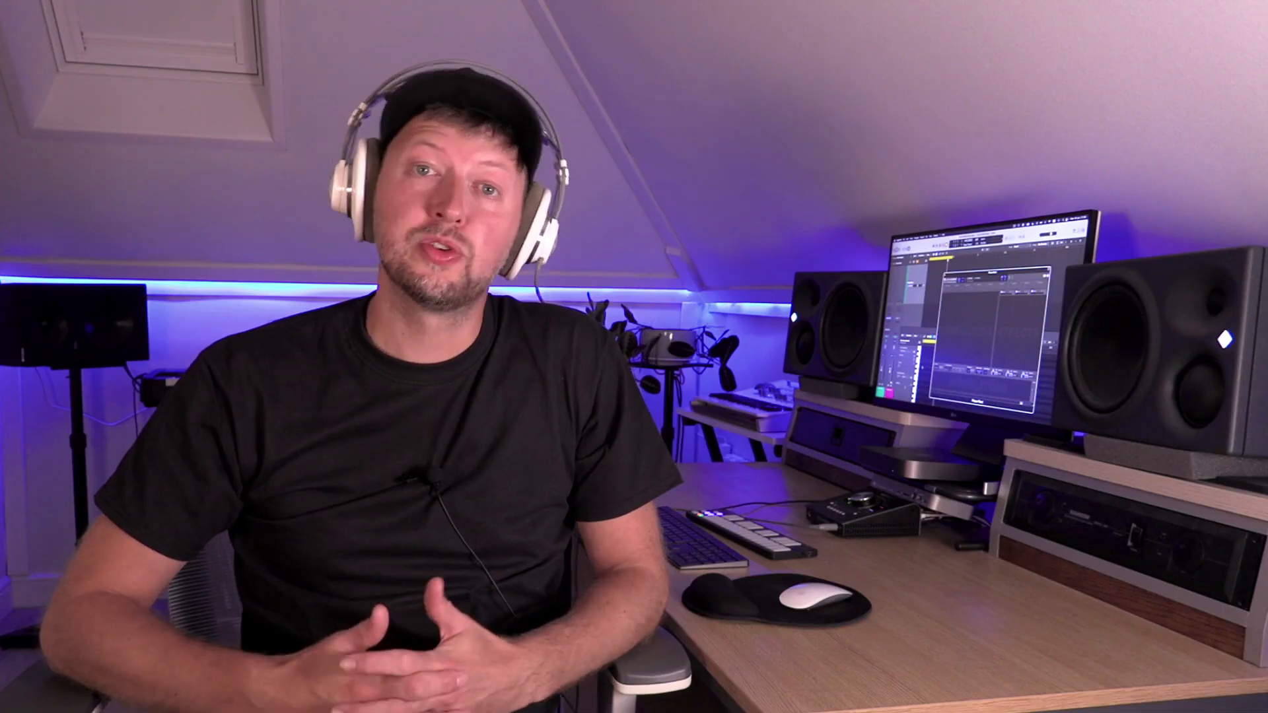